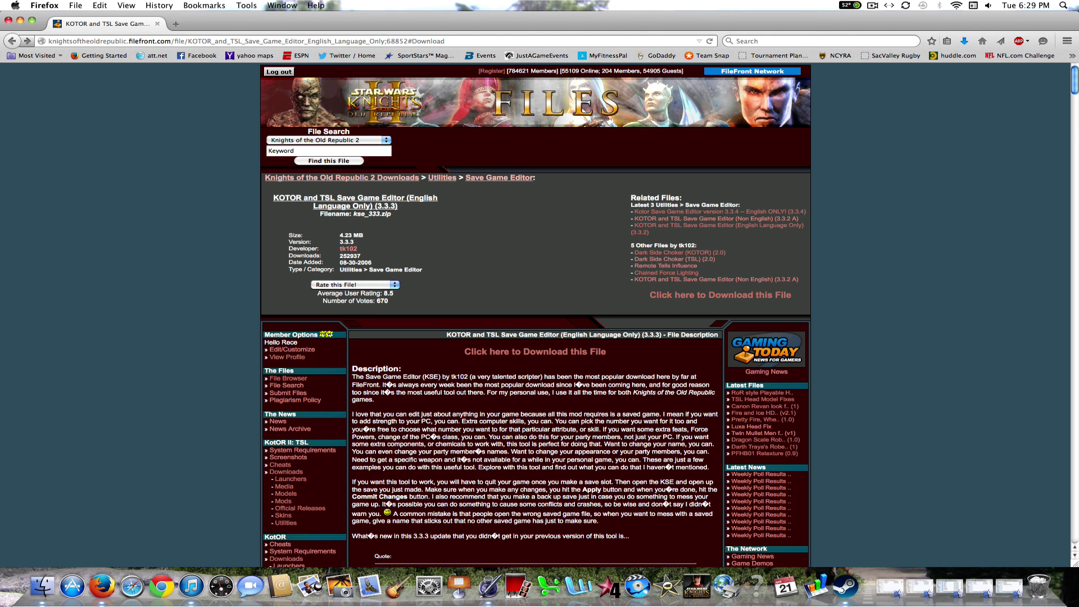
Examine the KOTOR and TSL Save Game Editor 3.3.3 download page, from the file description to the primary download link.
{"action": "scroll", "coordinate": [1063, 121], "scroll_direction": "down", "scroll_amount": 10}
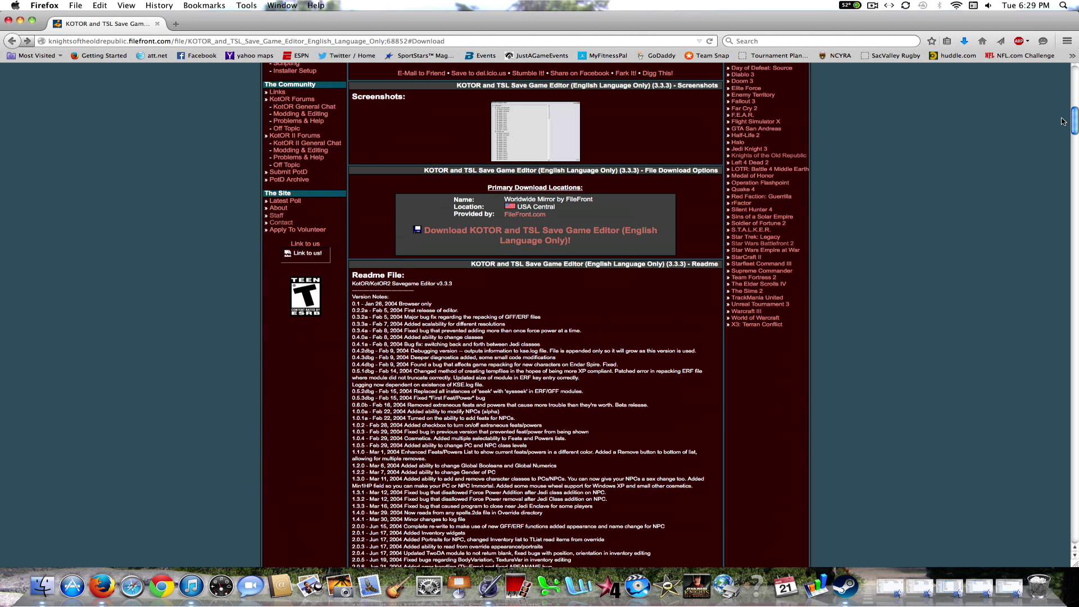
{"action": "scroll", "coordinate": [1062, 121], "scroll_direction": "up", "scroll_amount": 10}
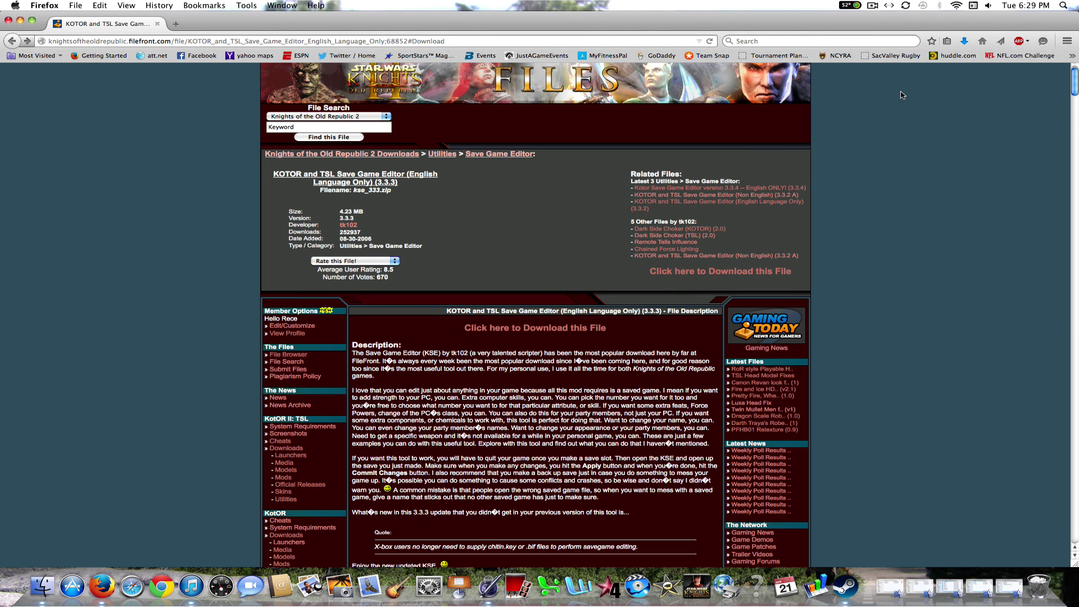
{"action": "scroll", "coordinate": [1045, 90], "scroll_direction": "up", "scroll_amount": 1}
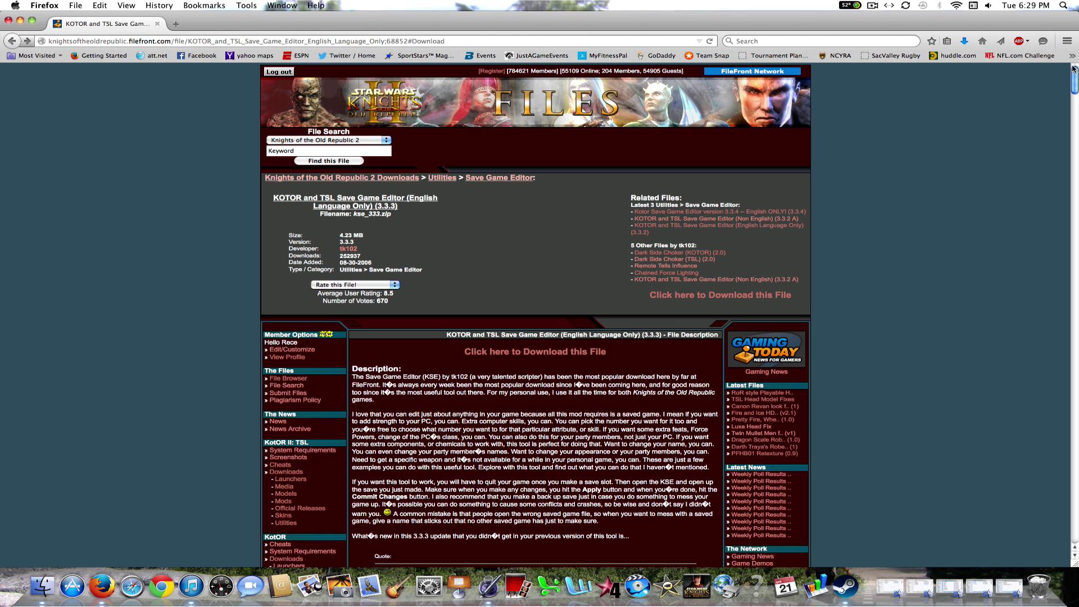
{"action": "left_click_drag", "start_coordinate": [1073, 68], "coordinate": [988, 52]}
{"action": "left_click_drag", "start_coordinate": [1072, 94], "coordinate": [1072, 132]}
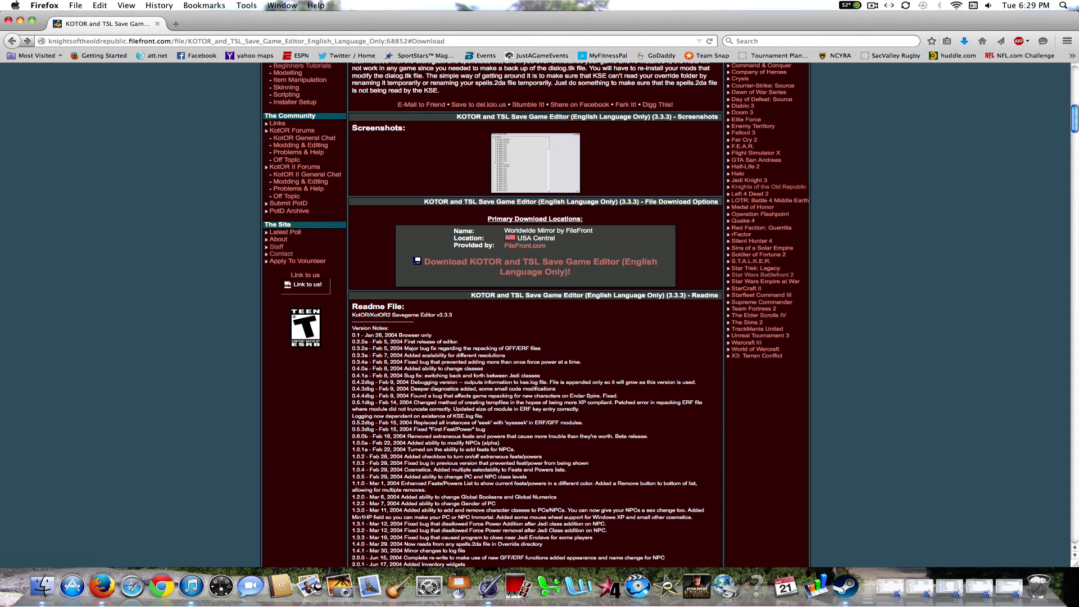
{"action": "left_click_drag", "start_coordinate": [1071, 113], "coordinate": [1070, 79]}
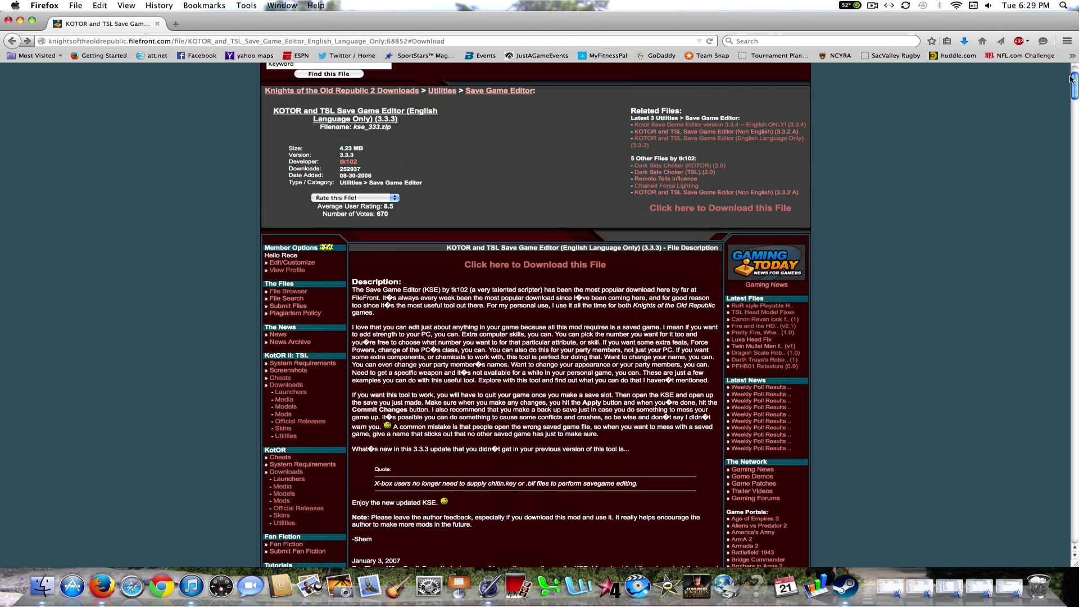
{"action": "left_click_drag", "start_coordinate": [1070, 79], "coordinate": [1063, 72]}
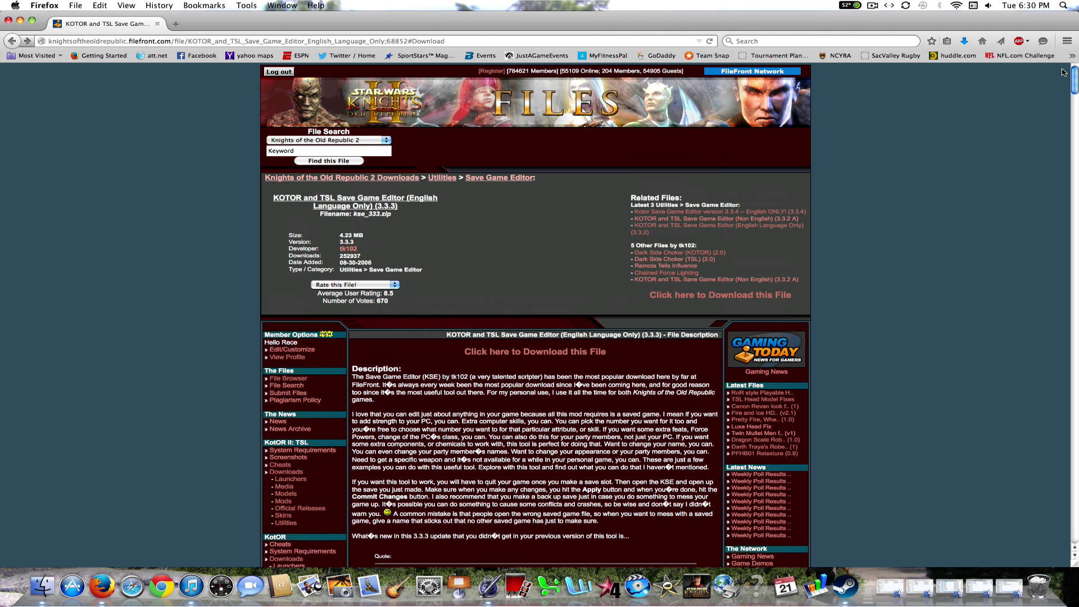
{"action": "left_click_drag", "start_coordinate": [1061, 72], "coordinate": [1059, 82]}
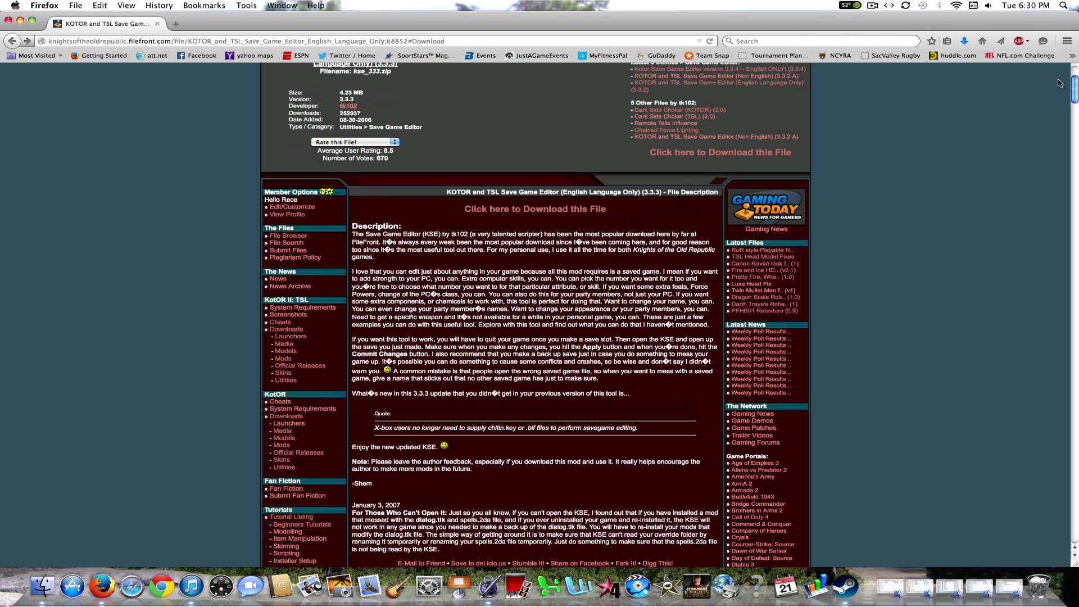
{"action": "left_click_drag", "start_coordinate": [1059, 82], "coordinate": [1036, 118]}
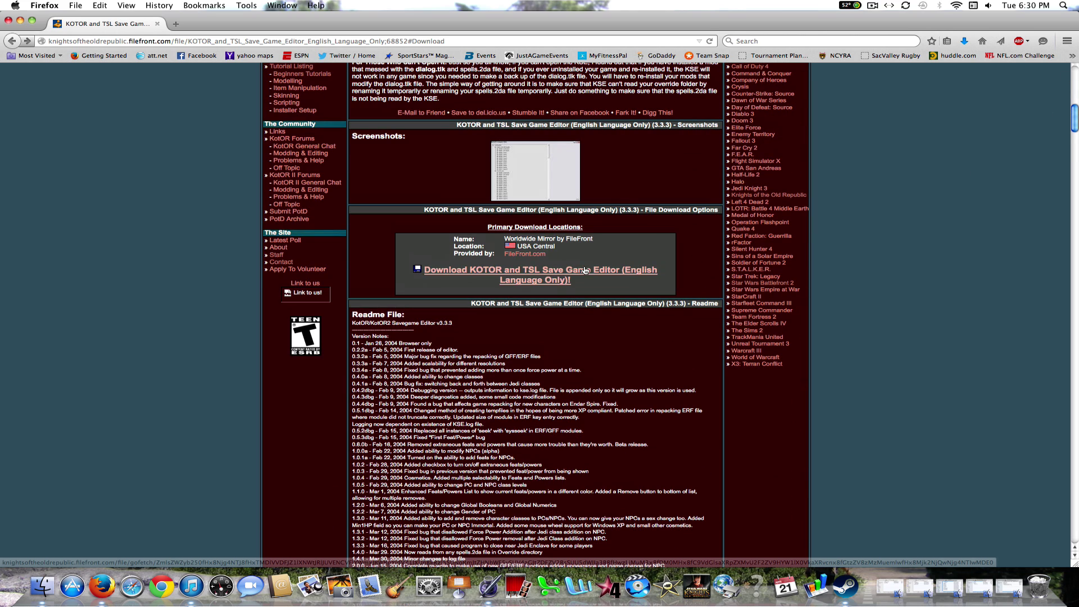
{"action": "left_click", "coordinate": [621, 270]}
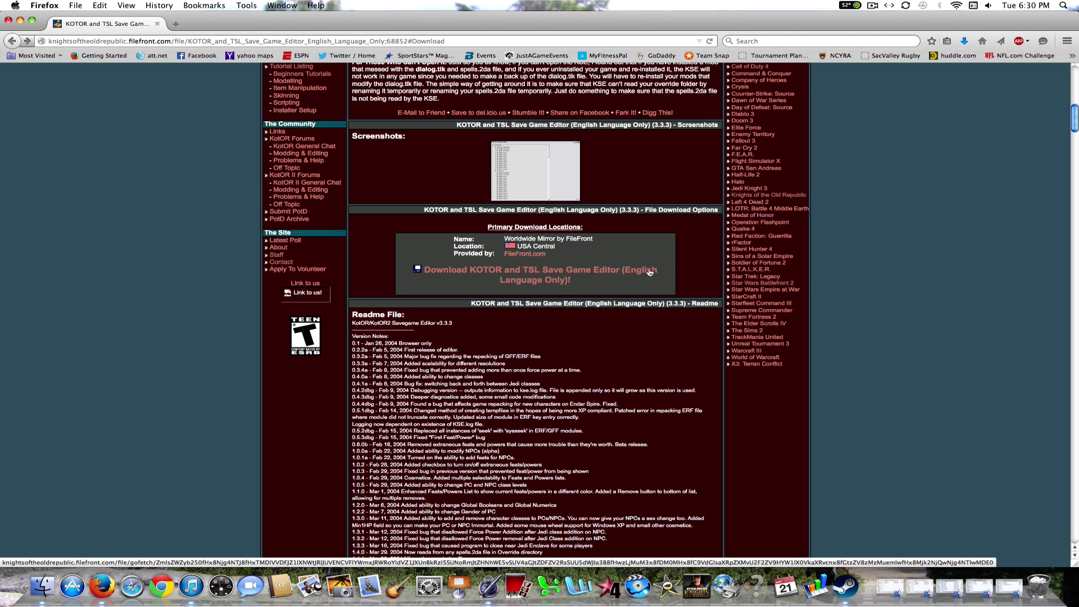
{"action": "scroll", "coordinate": [337, 157], "scroll_direction": "up", "scroll_amount": 10}
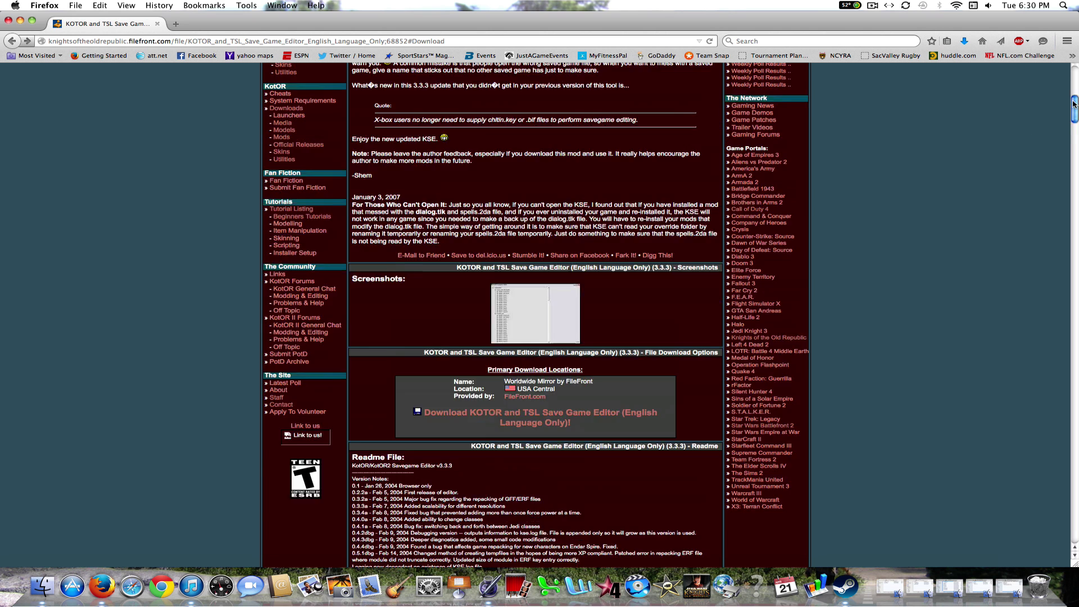
Put the browser window away and bring up the extracted kse_333 folder in Finder.
{"action": "left_click", "coordinate": [19, 20]}
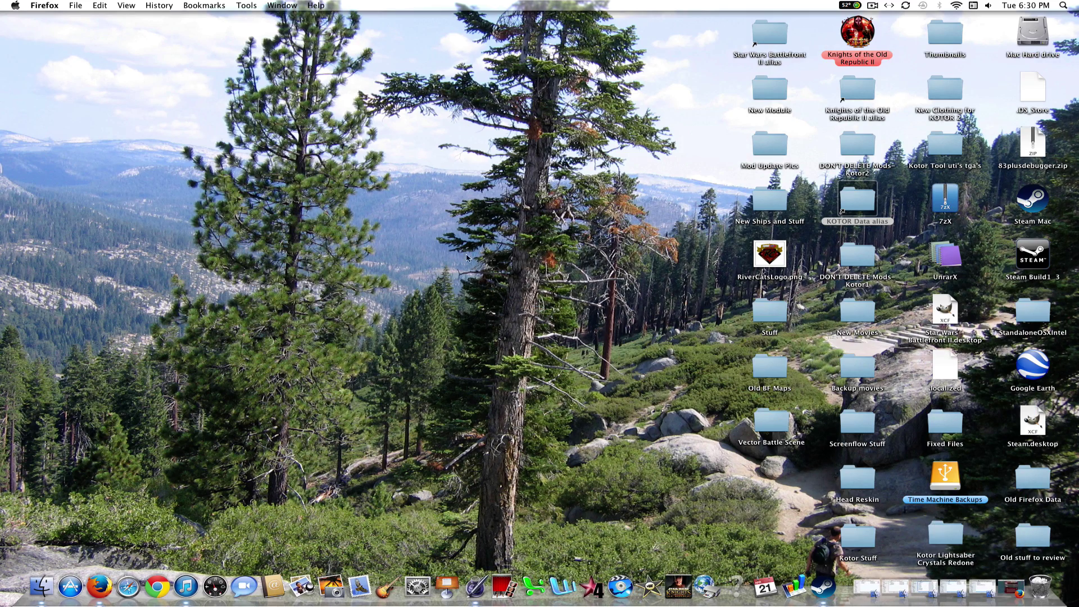
{"action": "left_click", "coordinate": [863, 589]}
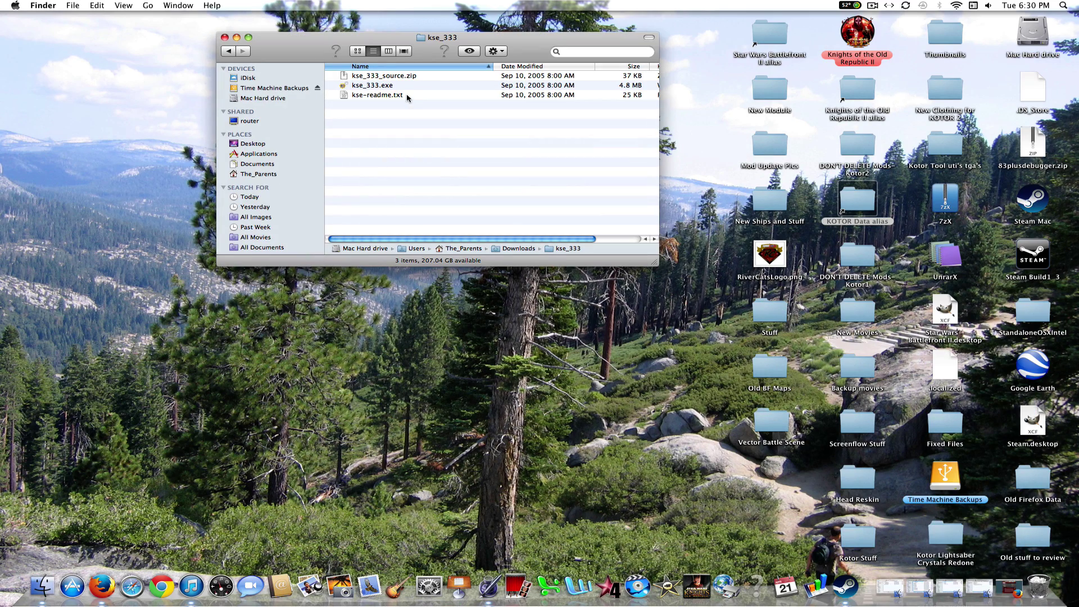
Restore the Finder search for Wineskin, launch Wineskin Winery from its results, and close the search window.
{"action": "left_click", "coordinate": [979, 584]}
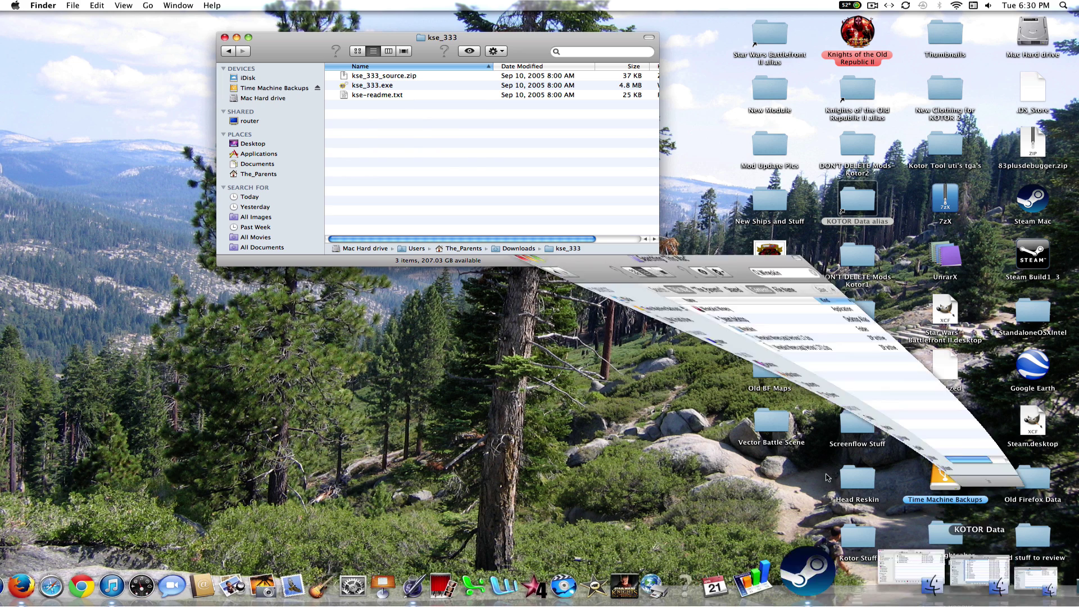
{"action": "key", "text": "Down"}
{"action": "key", "text": "super+o"}
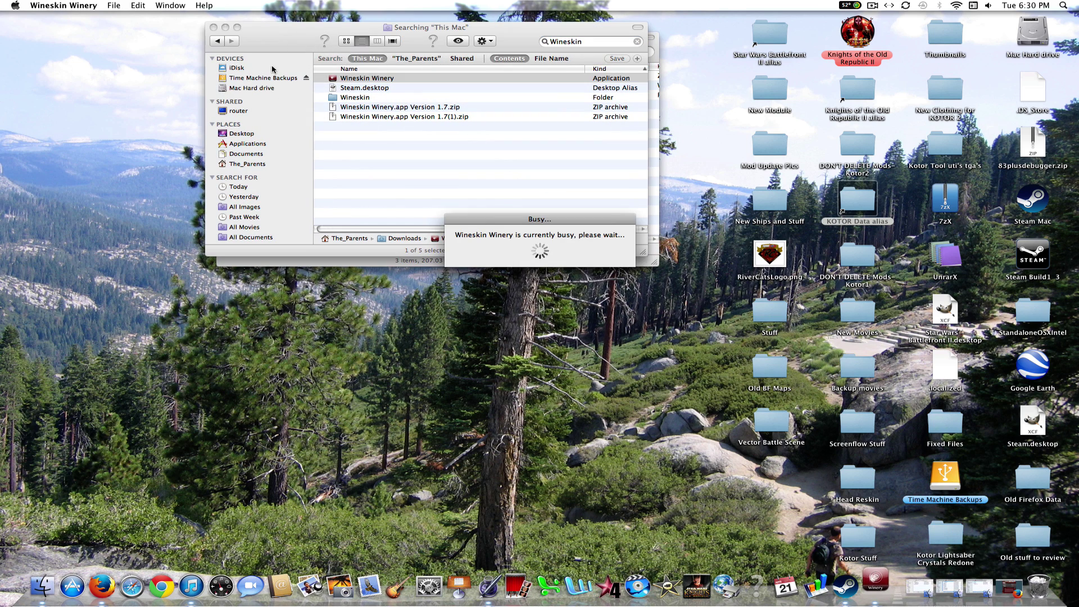
{"action": "left_click", "coordinate": [213, 27]}
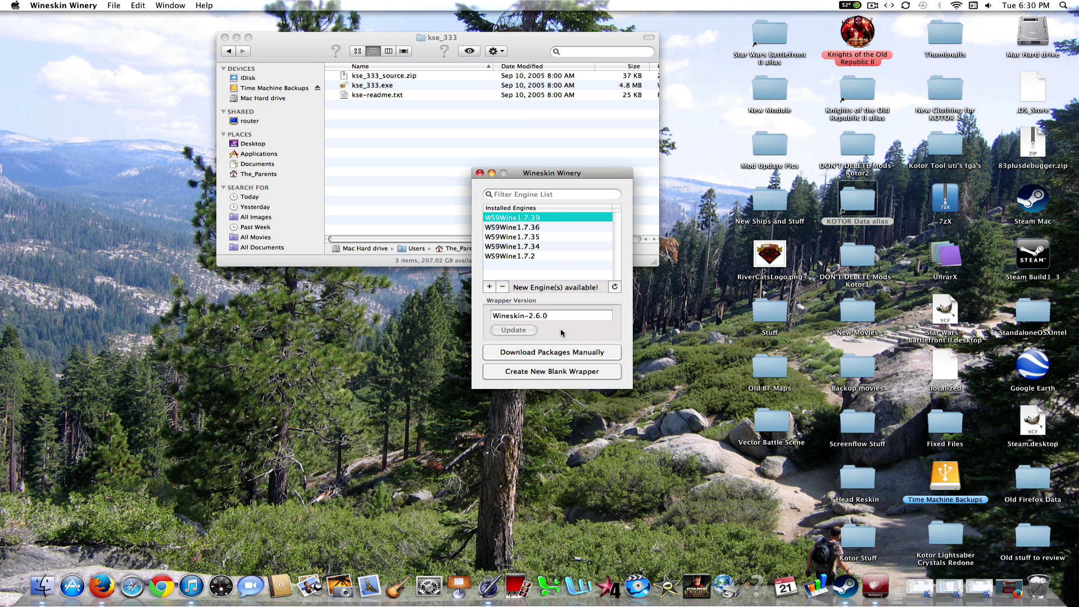
Create a new blank wrapper named KSE with the WS9Wine1.7.39 engine.
{"action": "left_click", "coordinate": [568, 374]}
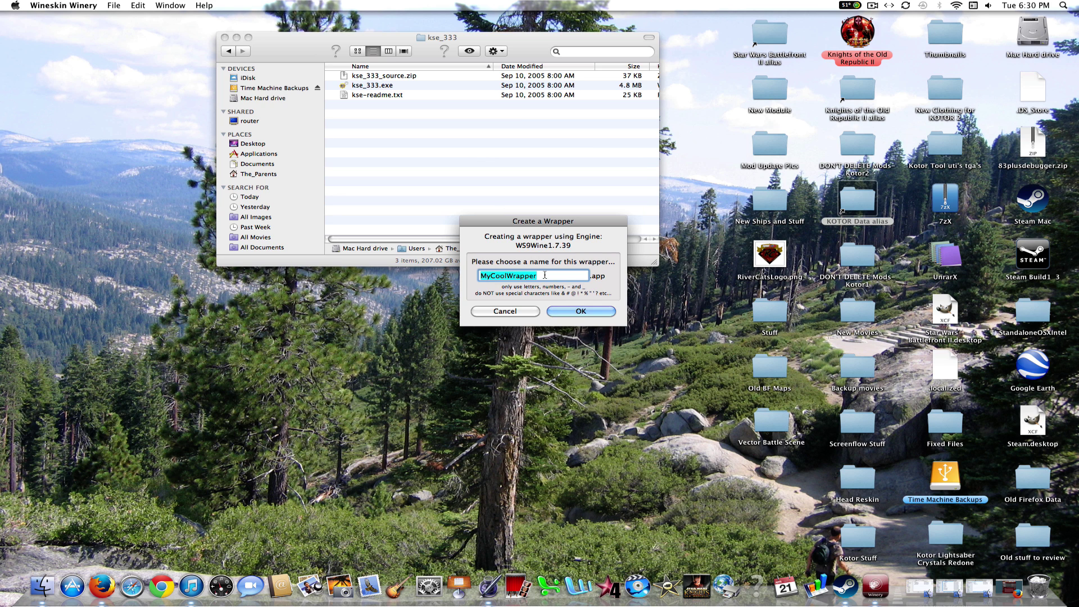
{"action": "type", "text": "KSE"}
{"action": "key", "text": "Return"}
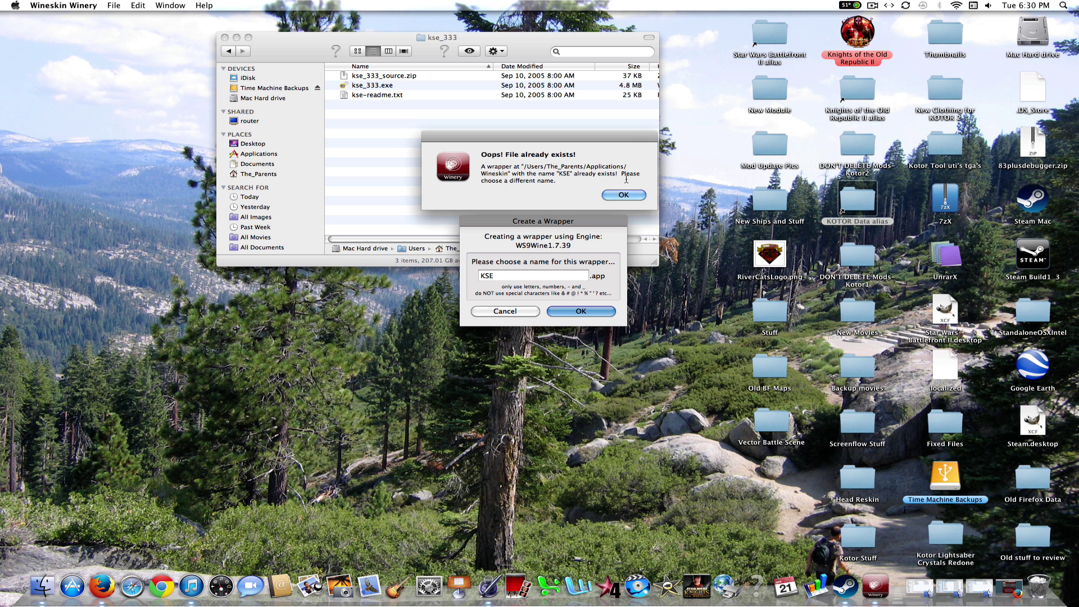
{"action": "left_click", "coordinate": [625, 194]}
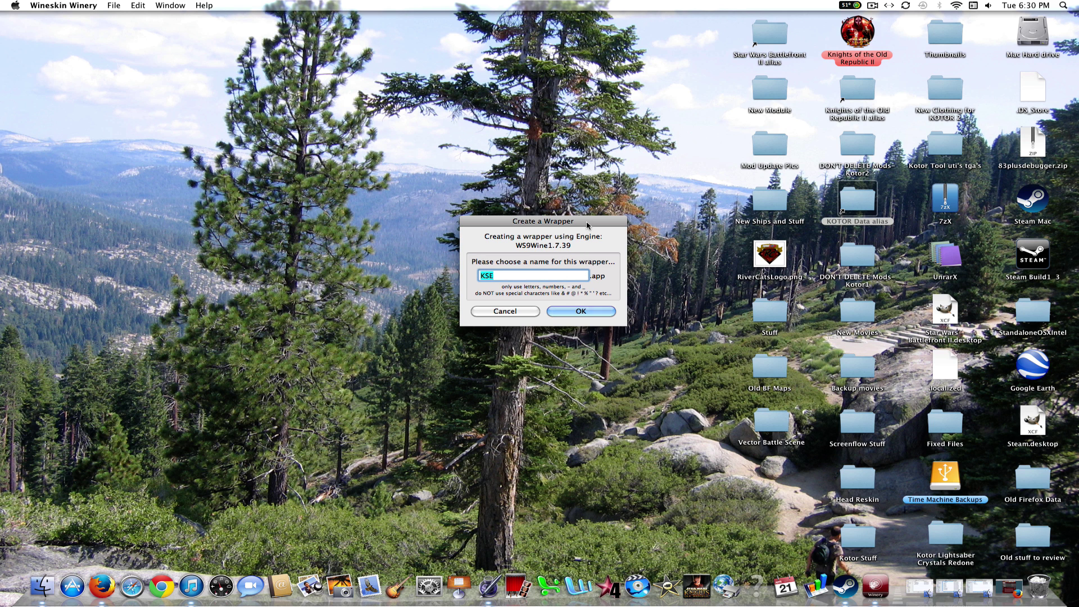
{"action": "left_click", "coordinate": [661, 222]}
{"action": "left_click", "coordinate": [550, 222]}
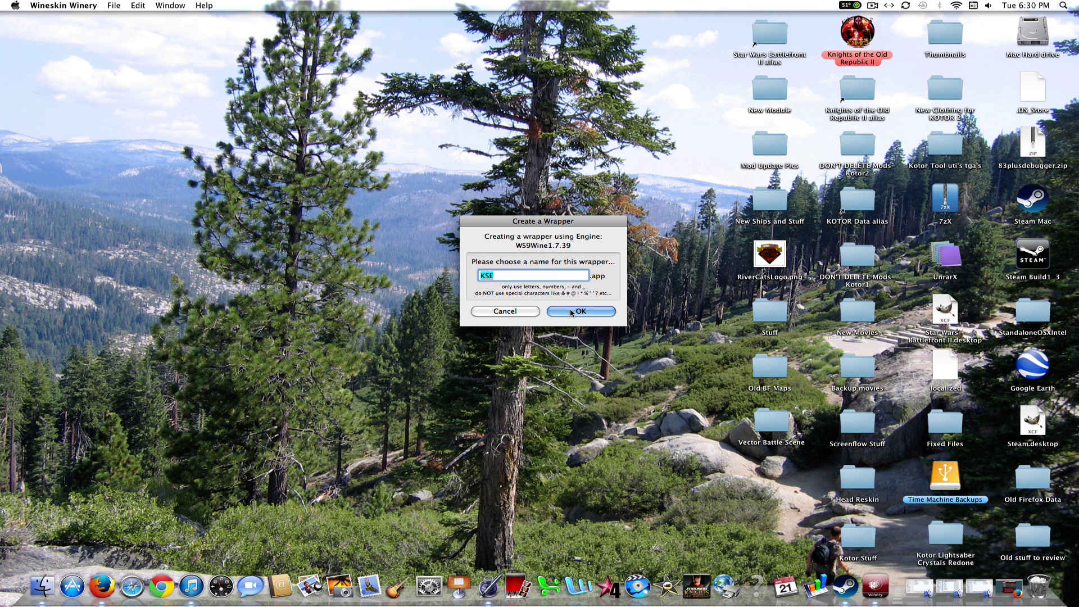
{"action": "key", "text": "Return"}
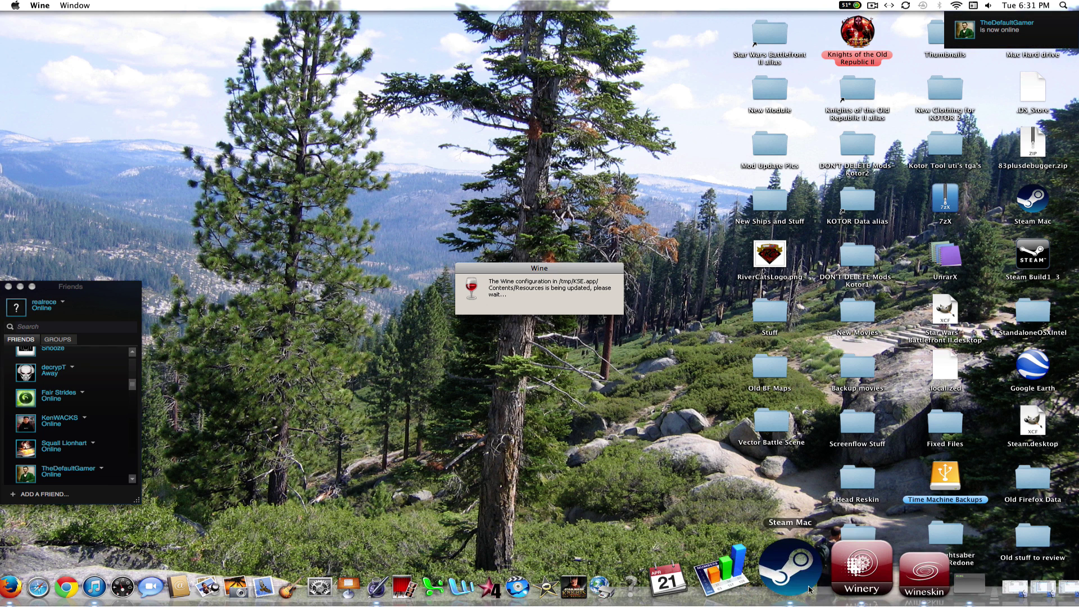
{"action": "right_click", "coordinate": [786, 568]}
{"action": "left_click", "coordinate": [813, 510]}
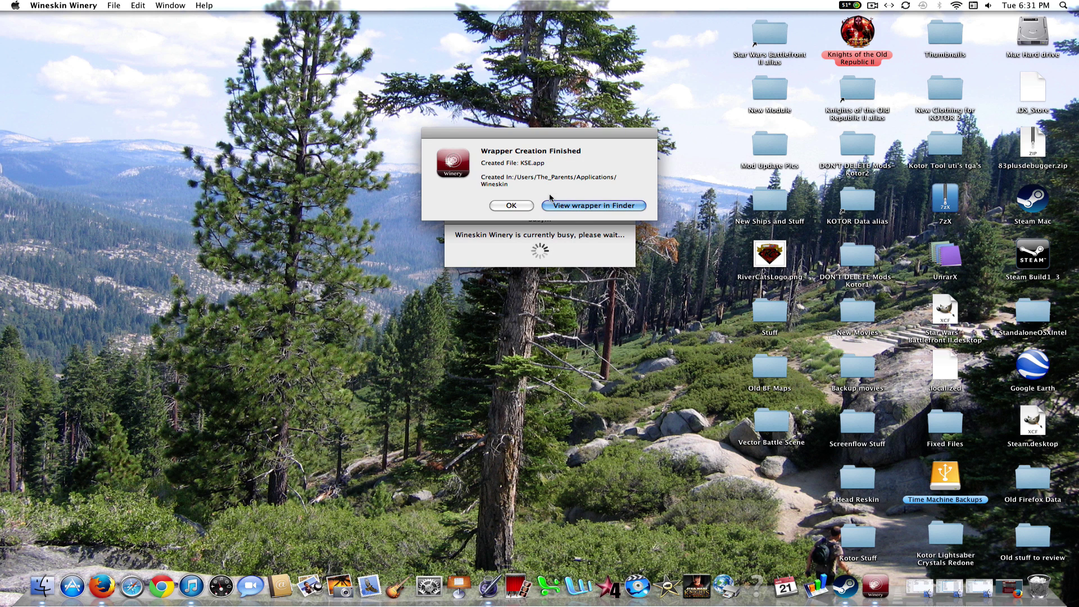
Show the finished wrapper in Finder, close Wineskin Winery, and open the KSE wrapper.
{"action": "left_click", "coordinate": [591, 205]}
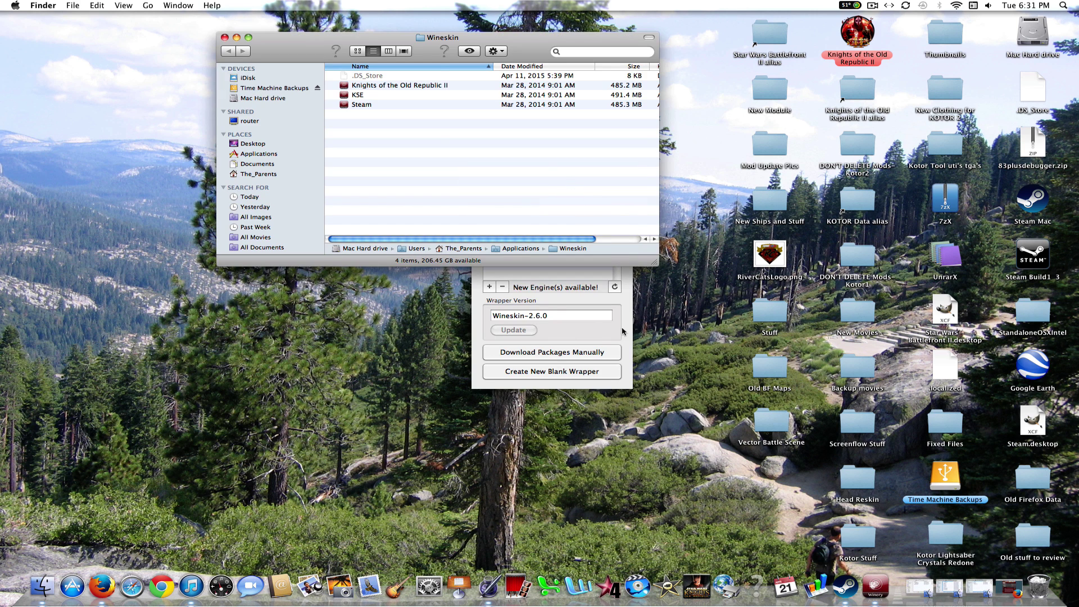
{"action": "left_click", "coordinate": [623, 332]}
{"action": "left_click", "coordinate": [479, 172]}
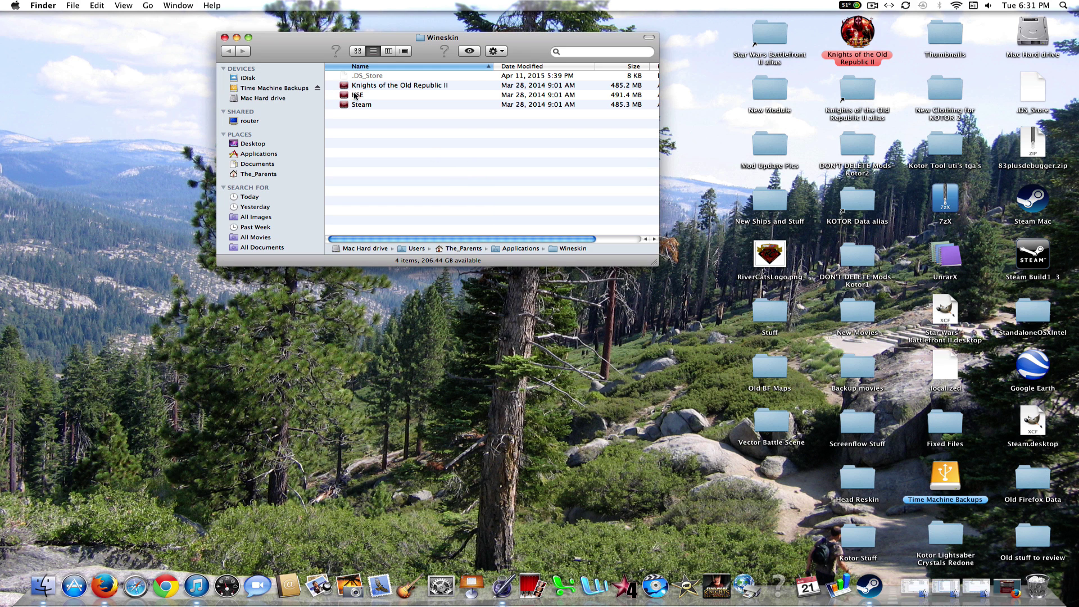
{"action": "double_click", "coordinate": [361, 96]}
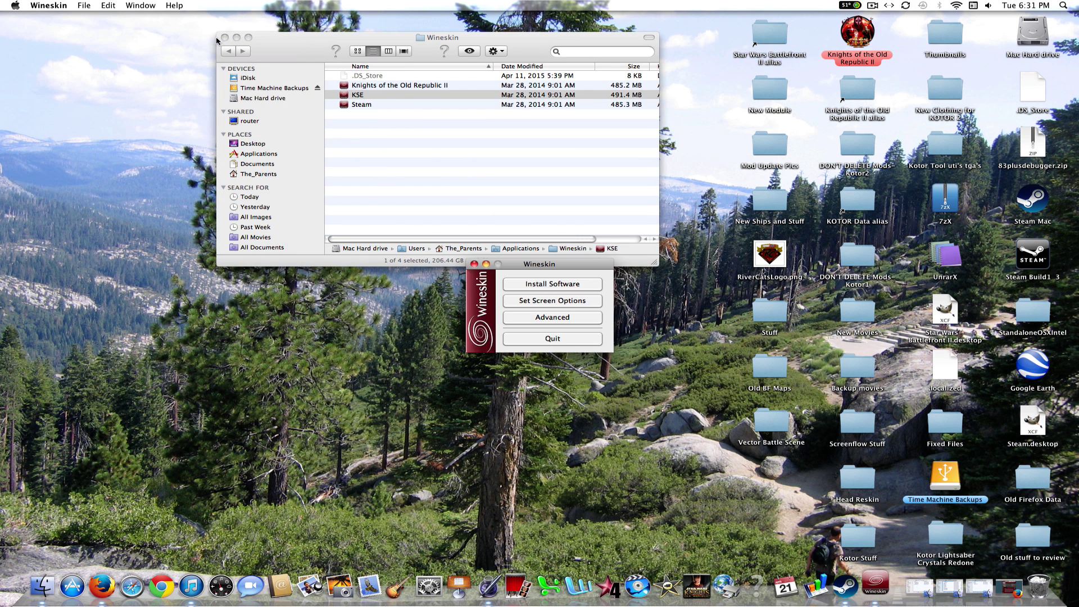
Open the Registry Editor (regedit) from the KSE wrapper's advanced Wine tools.
{"action": "left_click", "coordinate": [562, 319]}
{"action": "left_click", "coordinate": [548, 239]}
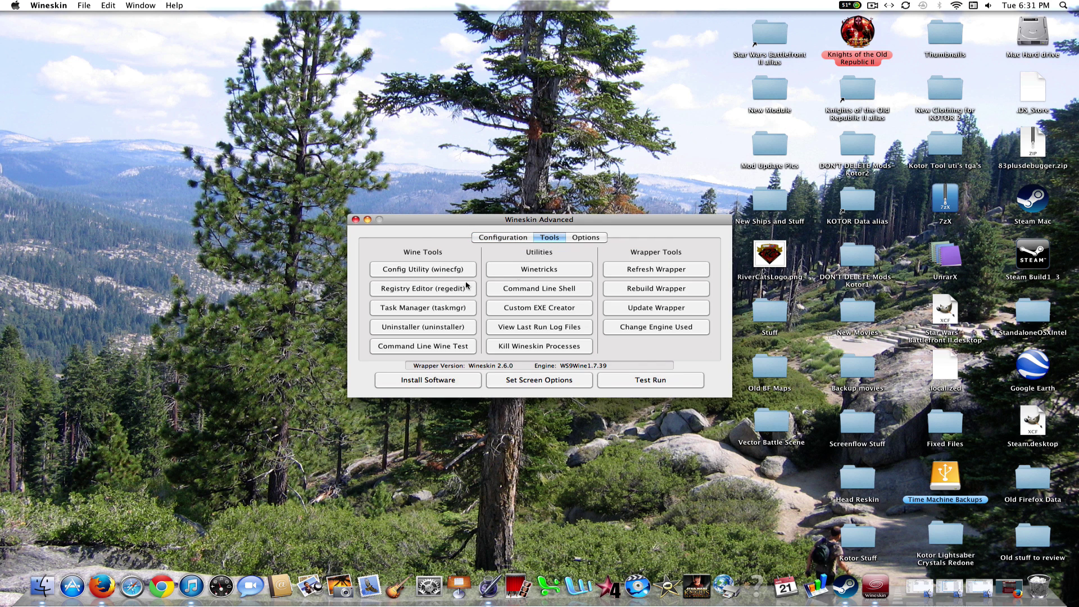
{"action": "left_click", "coordinate": [428, 290]}
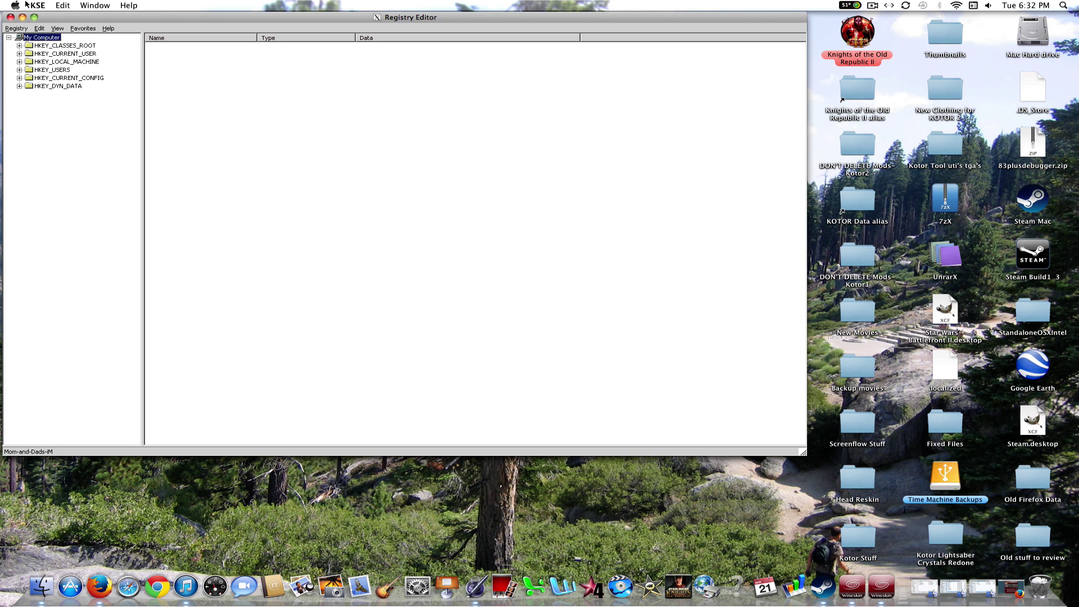
Create a new registry key named LucasArts under HKEY_LOCAL_MACHINE\Software.
{"action": "left_click", "coordinate": [19, 61]}
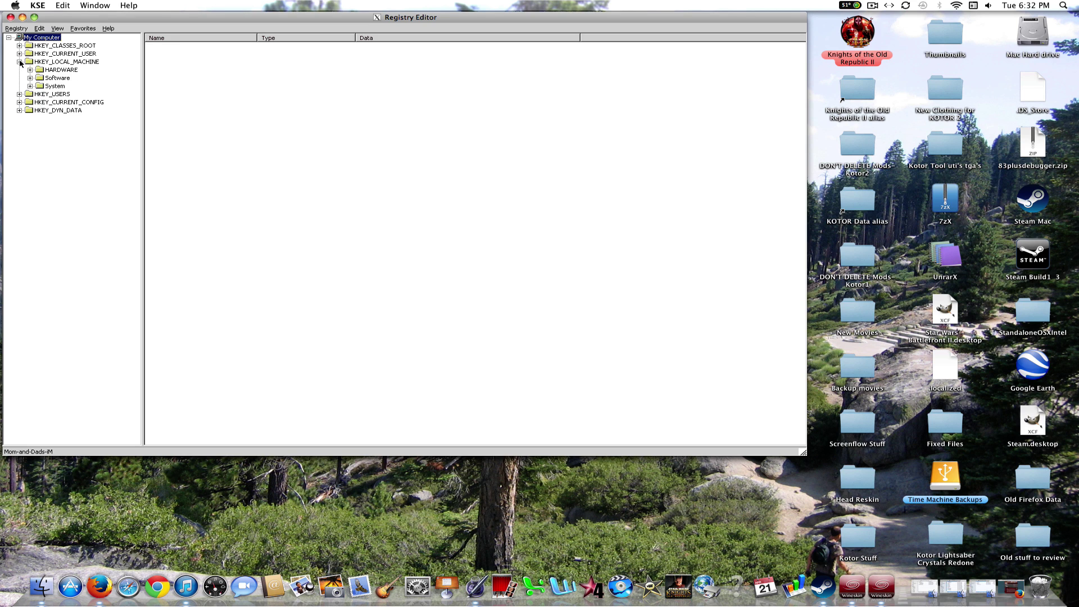
{"action": "left_click", "coordinate": [54, 79]}
{"action": "right_click", "coordinate": [63, 80]}
{"action": "mouse_move", "coordinate": [129, 85]}
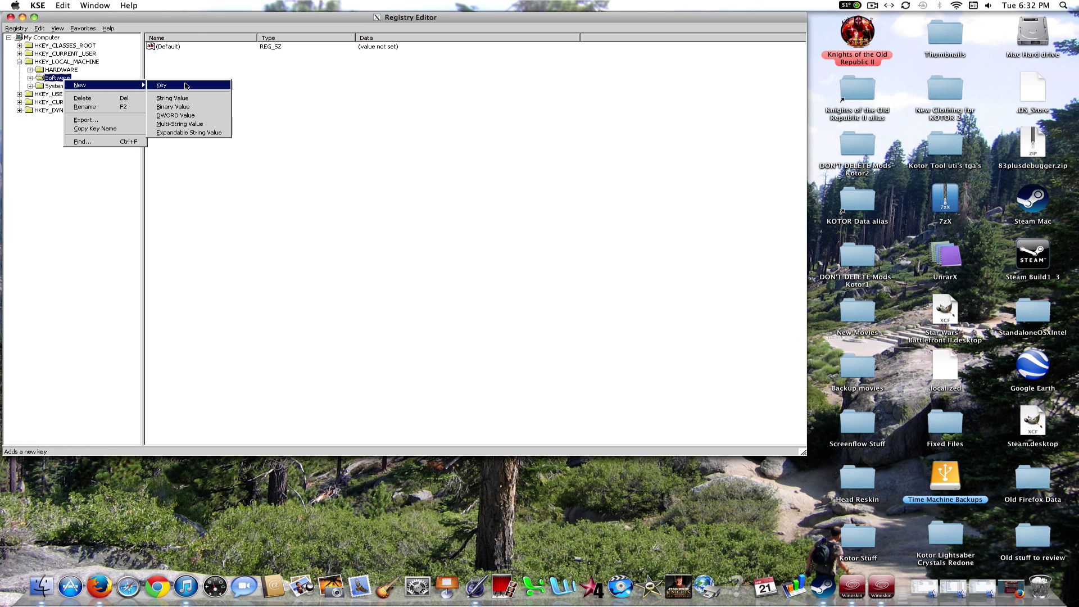
{"action": "left_click", "coordinate": [186, 85]}
{"action": "type", "text": "L"}
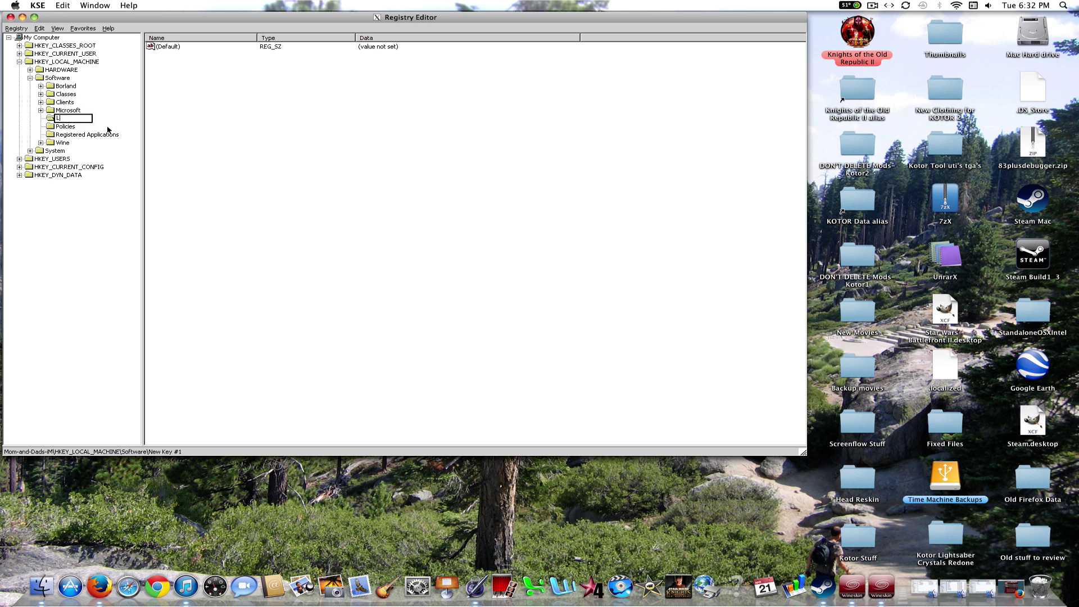
{"action": "type", "text": "ucasArts"}
{"action": "key", "text": "Return"}
Create a subkey named KotOR2 inside the LucasArts key.
{"action": "right_click", "coordinate": [75, 118]}
{"action": "mouse_move", "coordinate": [149, 129]}
{"action": "left_click", "coordinate": [185, 125]}
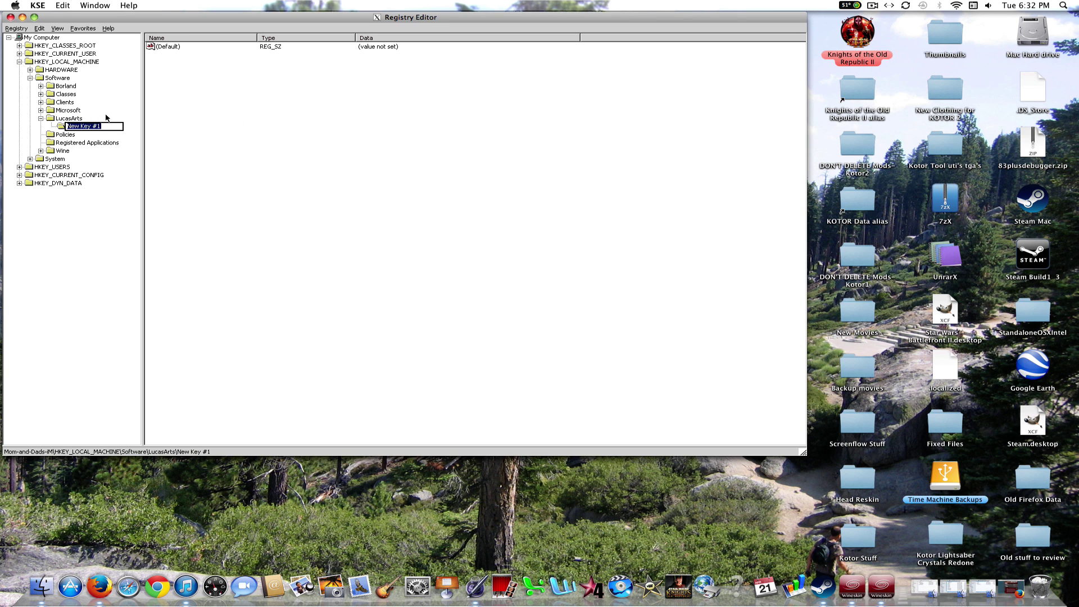
{"action": "type", "text": "KotOR2"}
{"action": "key", "text": "Return"}
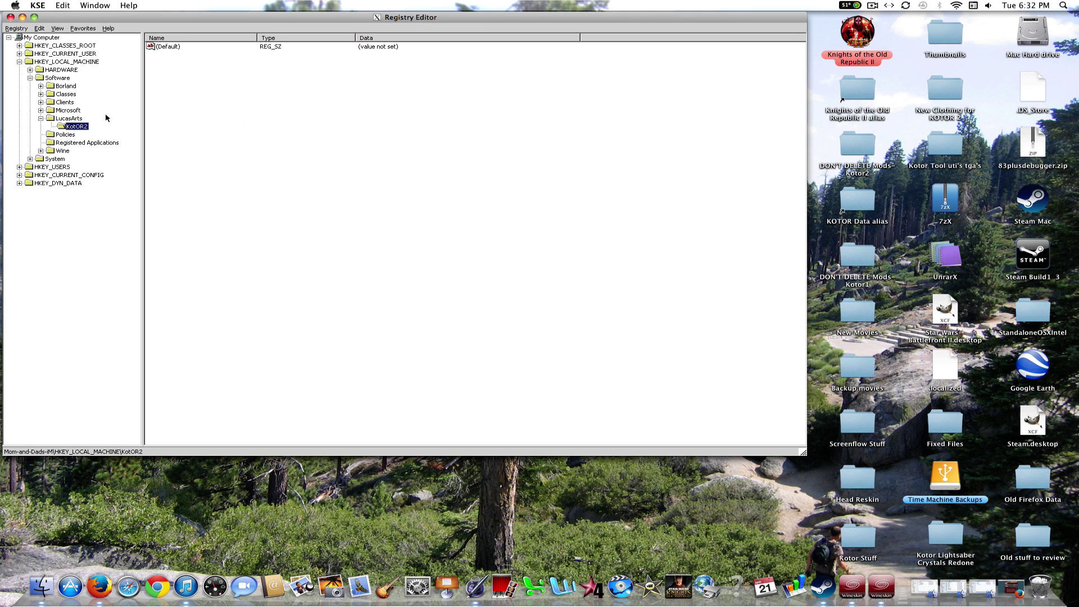
Add a new string value named Path to the KotOR2 key.
{"action": "right_click", "coordinate": [75, 132]}
{"action": "mouse_move", "coordinate": [124, 132]}
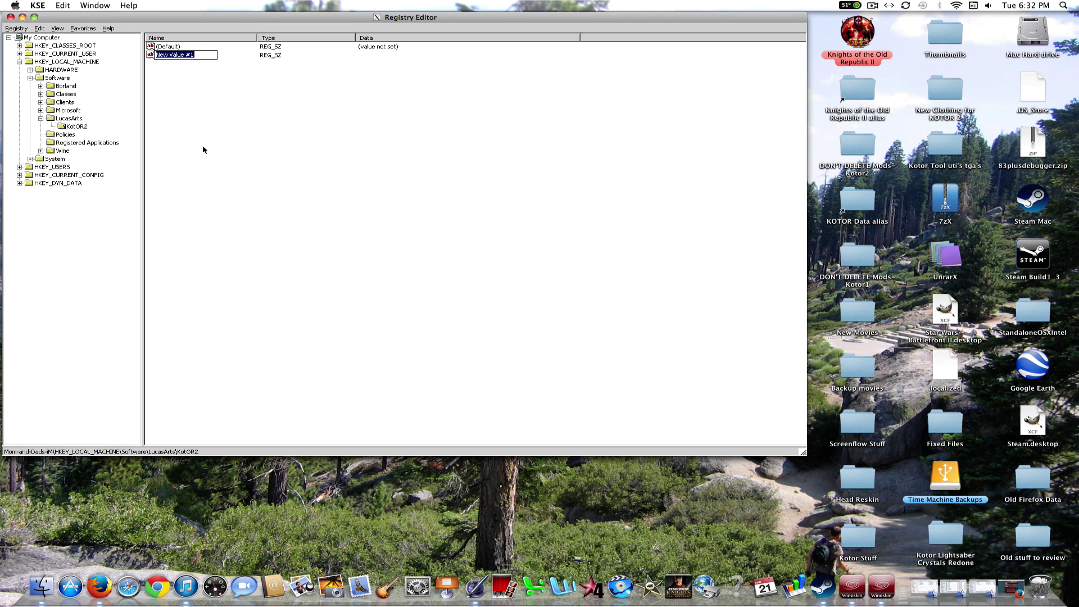
{"action": "type", "text": "Path"}
{"action": "key", "text": "Return"}
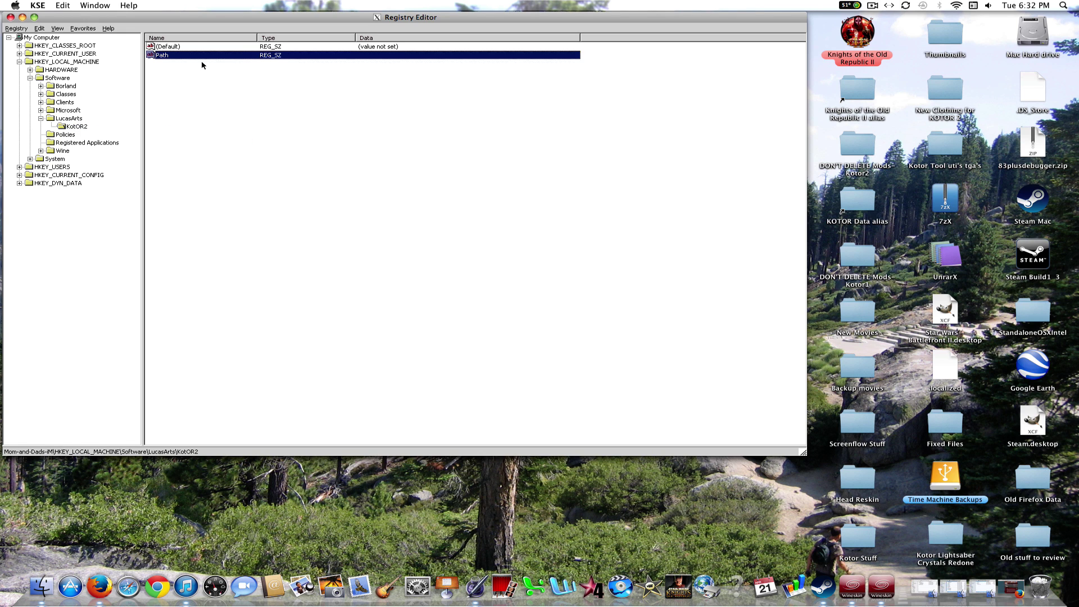
Open the KotOR2 key's Path value for editing and switch to the Pages document that lists the game folder paths.
{"action": "double_click", "coordinate": [236, 54]}
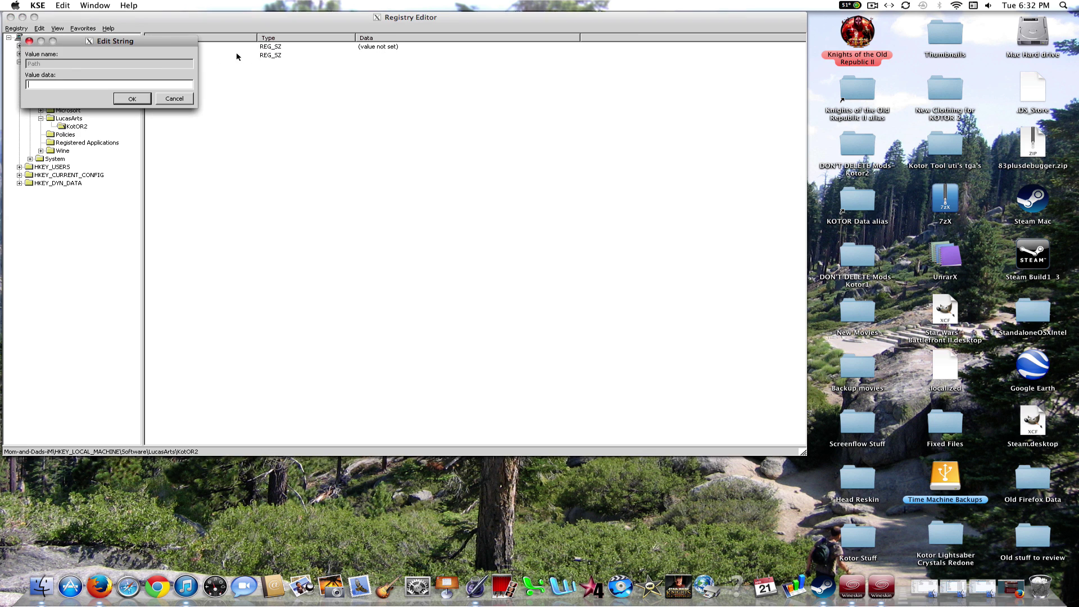
{"action": "right_click", "coordinate": [86, 82]}
{"action": "left_click", "coordinate": [65, 86]}
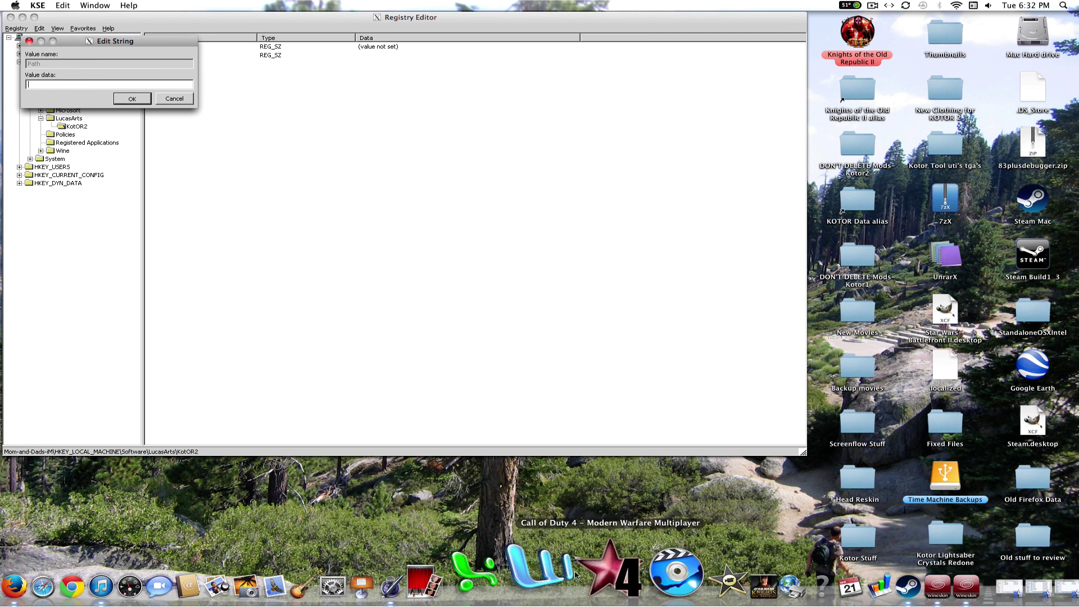
{"action": "left_click", "coordinate": [484, 562]}
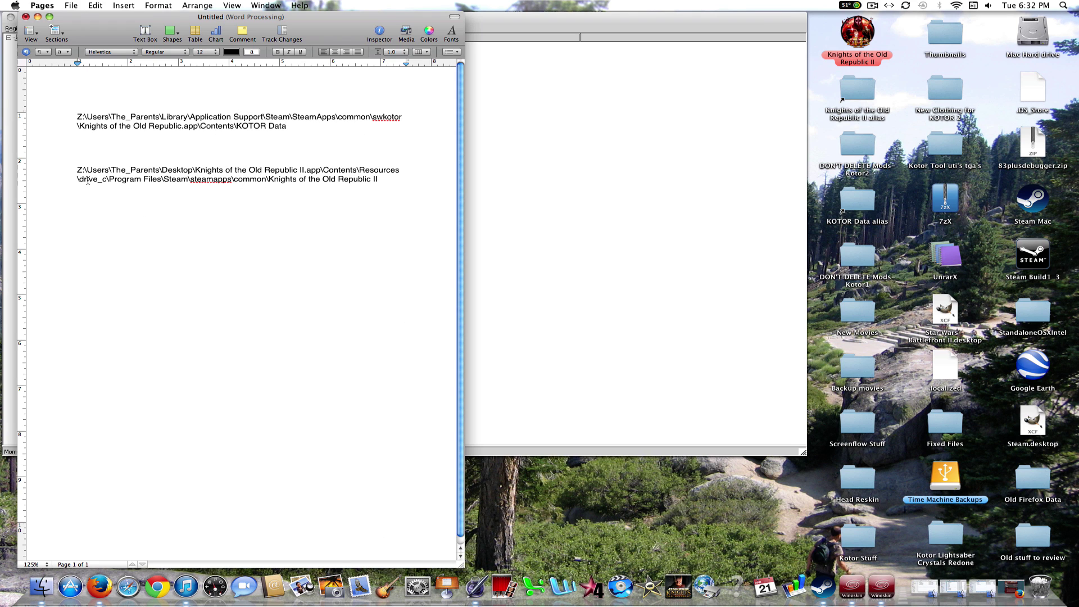
{"action": "left_click", "coordinate": [74, 170]}
{"action": "left_click", "coordinate": [403, 184]}
{"action": "key", "text": "Return"}
{"action": "key", "text": "Return"}
{"action": "key", "text": "Return"}
{"action": "type", "text": "\\"}
{"action": "left_click_drag", "start_coordinate": [90, 207], "coordinate": [76, 191]}
Copy the full Knights of the Old Republic II folder path, the second path in the Pages document.
{"action": "left_click", "coordinate": [77, 170]}
{"action": "left_click_drag", "start_coordinate": [392, 179], "coordinate": [76, 169]}
{"action": "key", "text": "super+c"}
{"action": "right_click", "coordinate": [101, 180]}
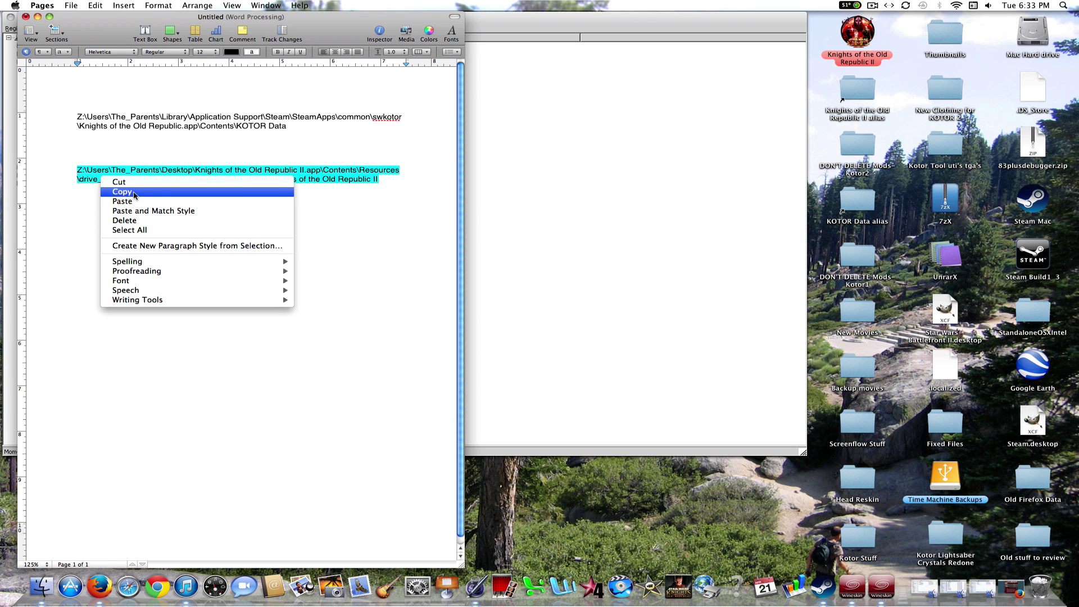
{"action": "left_click", "coordinate": [134, 201]}
Hide Pages and set the Path value's data to Z:\Users\The_Parents\Desktop\Knights of the Old Republic II.app\Contents\Resources\drive_c\Program Files\Steam\steamapps\common\Knights of the Old Republic II.
{"action": "right_click", "coordinate": [509, 568]}
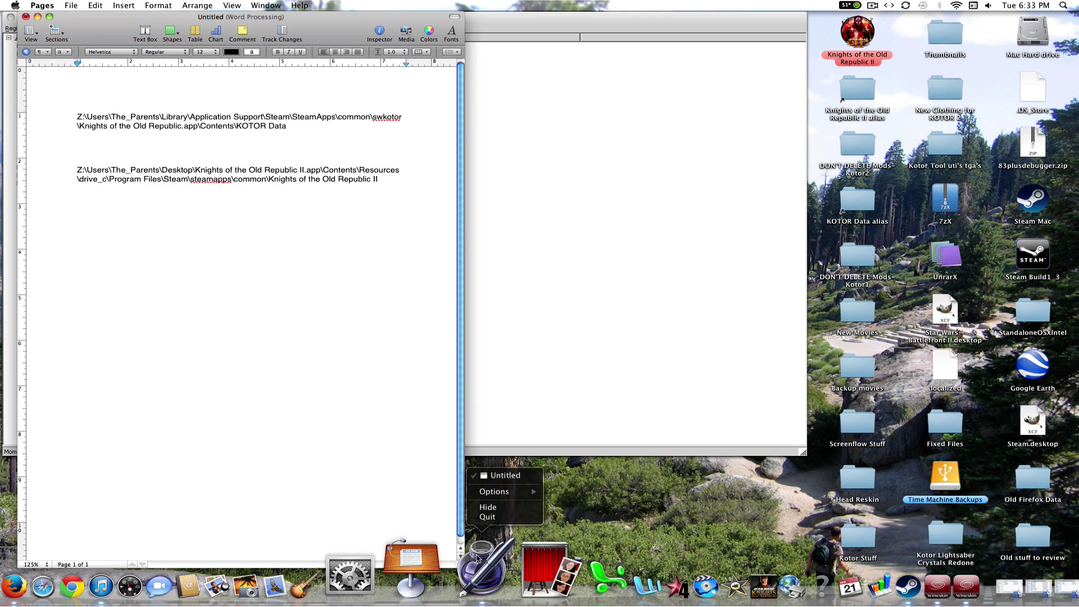
{"action": "left_click", "coordinate": [517, 509]}
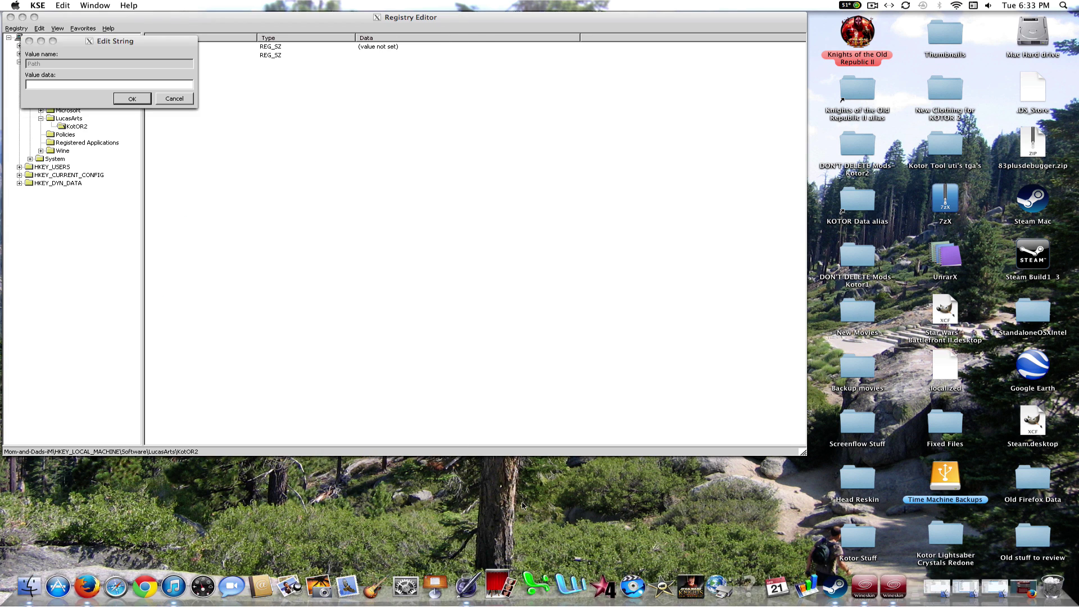
{"action": "right_click", "coordinate": [152, 84]}
{"action": "left_click", "coordinate": [174, 122]}
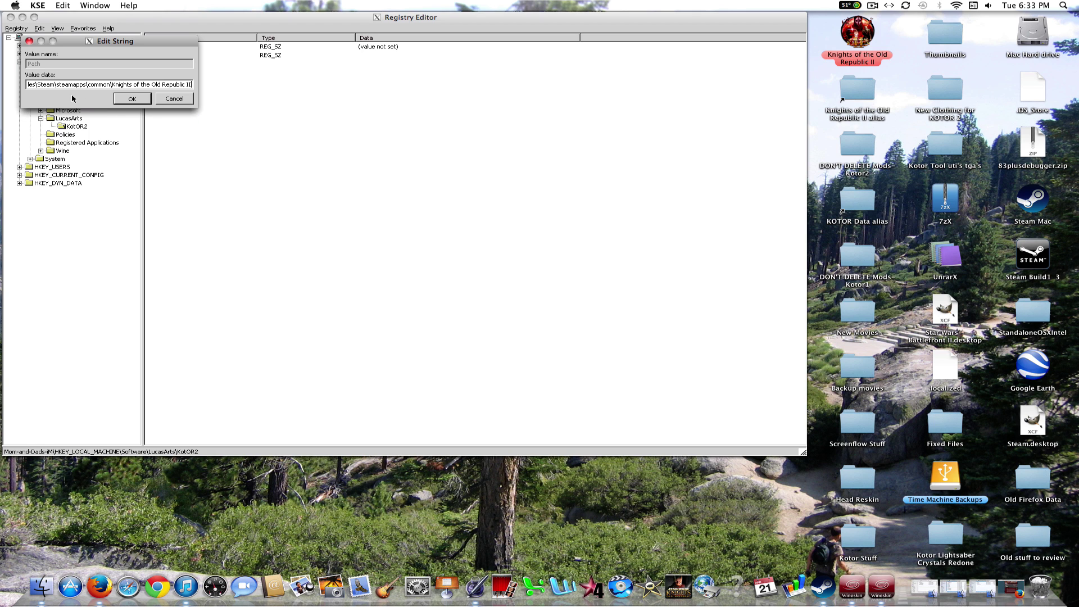
{"action": "left_click", "coordinate": [135, 102]}
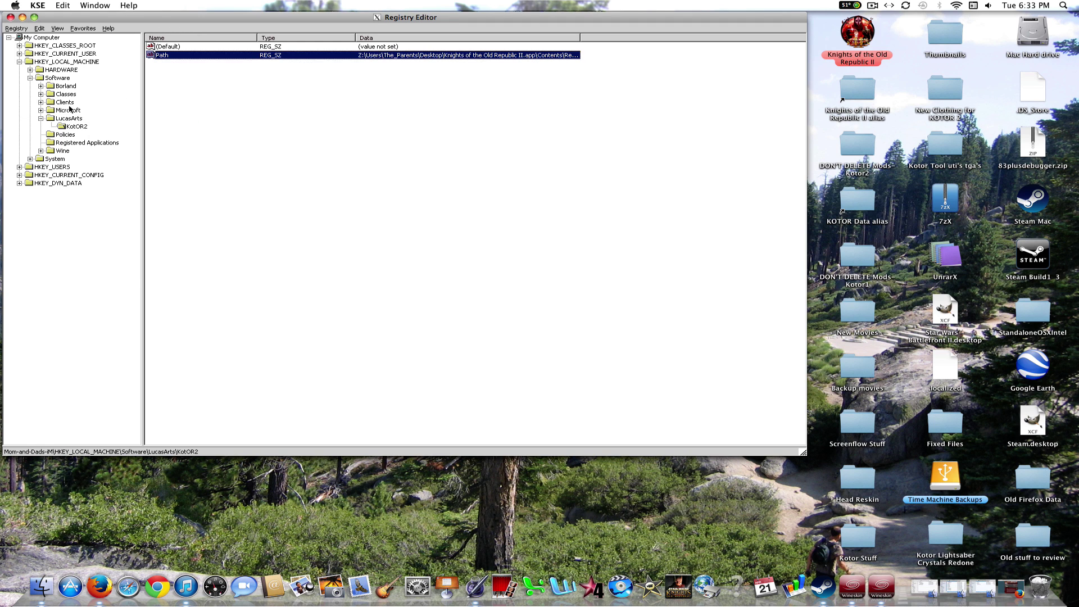
Collapse the LucasArts and HKEY_LOCAL_MACHINE keys and close the Registry Editor.
{"action": "left_click", "coordinate": [73, 127]}
{"action": "left_click", "coordinate": [72, 119]}
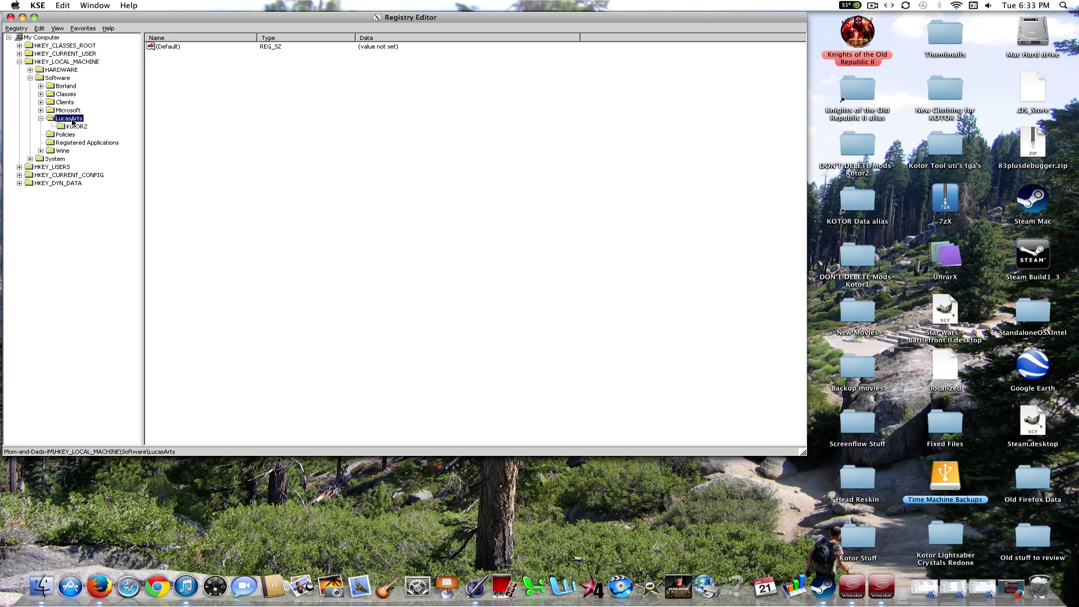
{"action": "left_click", "coordinate": [40, 119]}
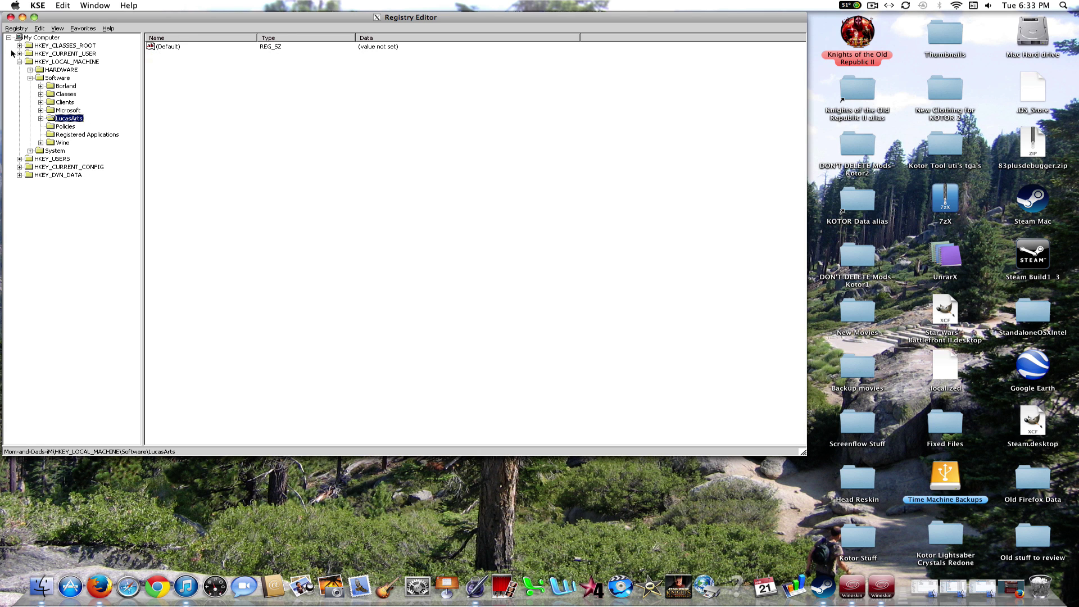
{"action": "left_click", "coordinate": [19, 61]}
{"action": "left_click", "coordinate": [11, 17]}
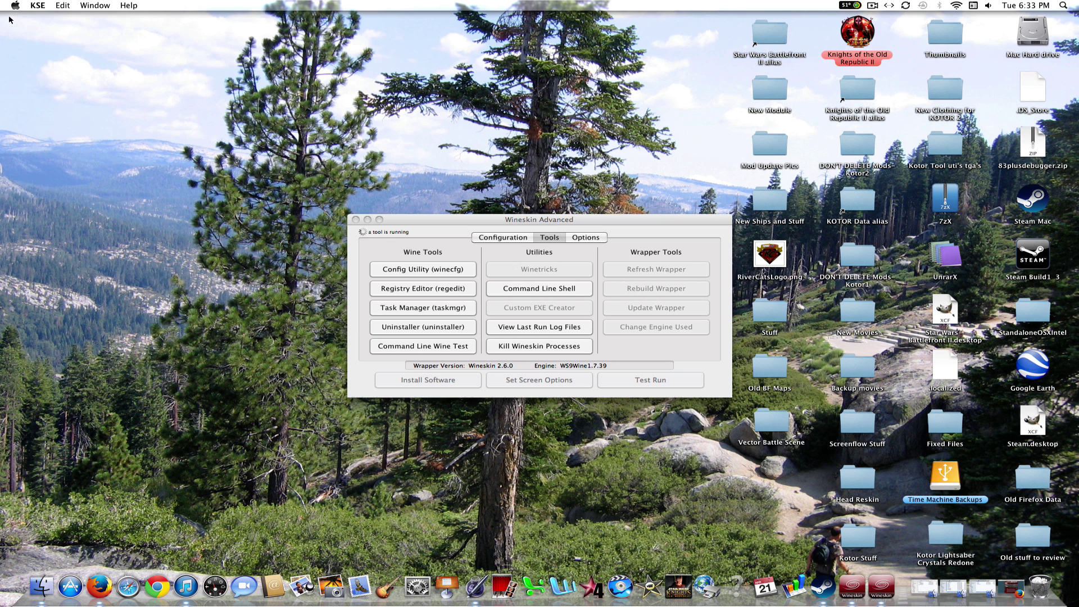
Run kse_333.exe as the wrapper's setup executable through Wineskin's Install Software, finding it with a search for "kse".
{"action": "left_click", "coordinate": [524, 221]}
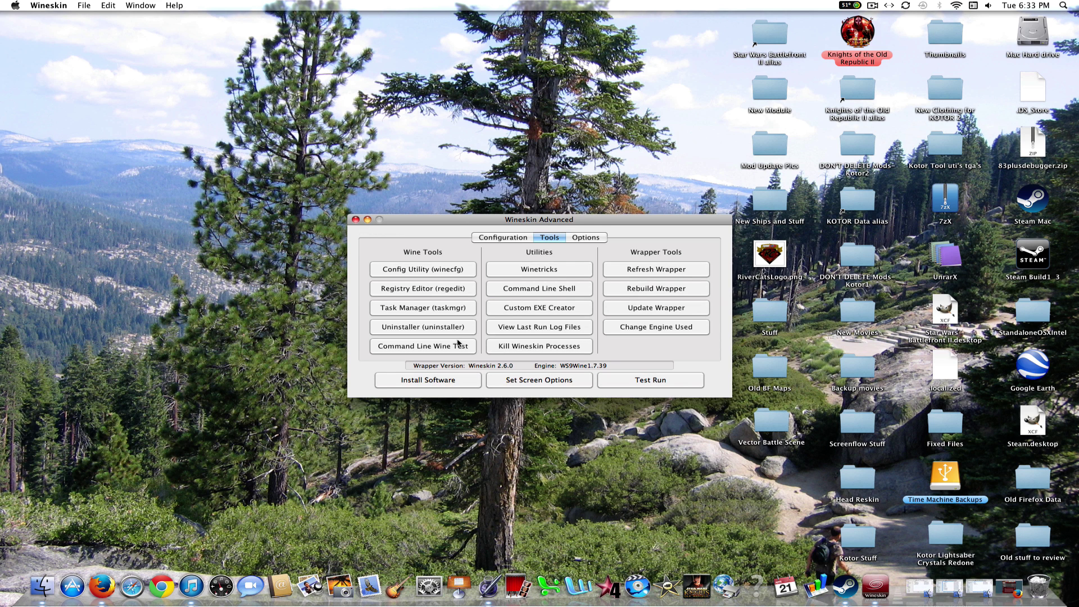
{"action": "left_click", "coordinate": [439, 381]}
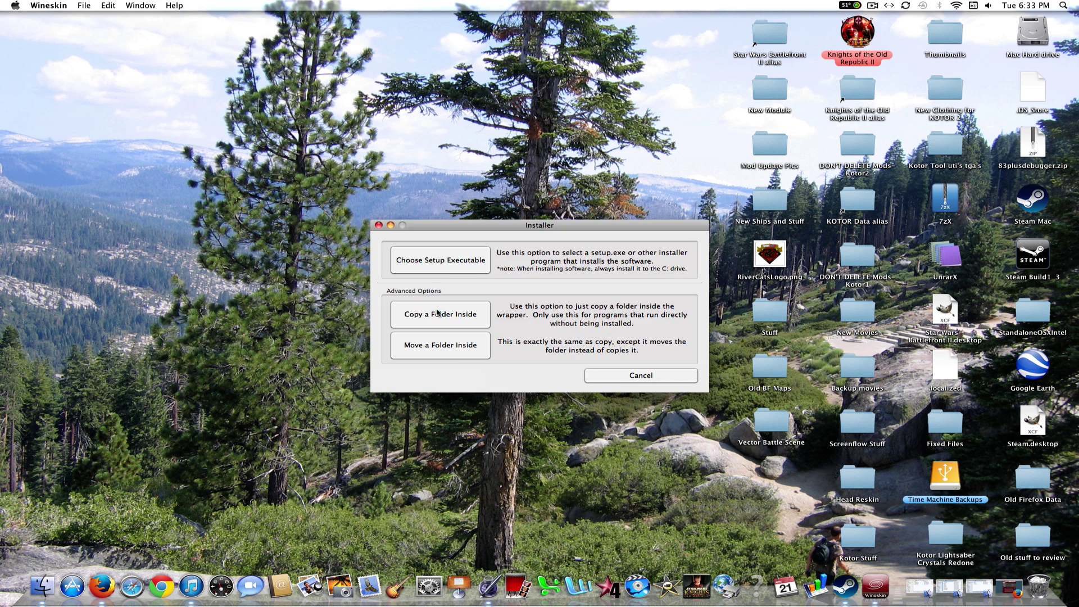
{"action": "left_click", "coordinate": [449, 268]}
{"action": "left_click", "coordinate": [644, 125]}
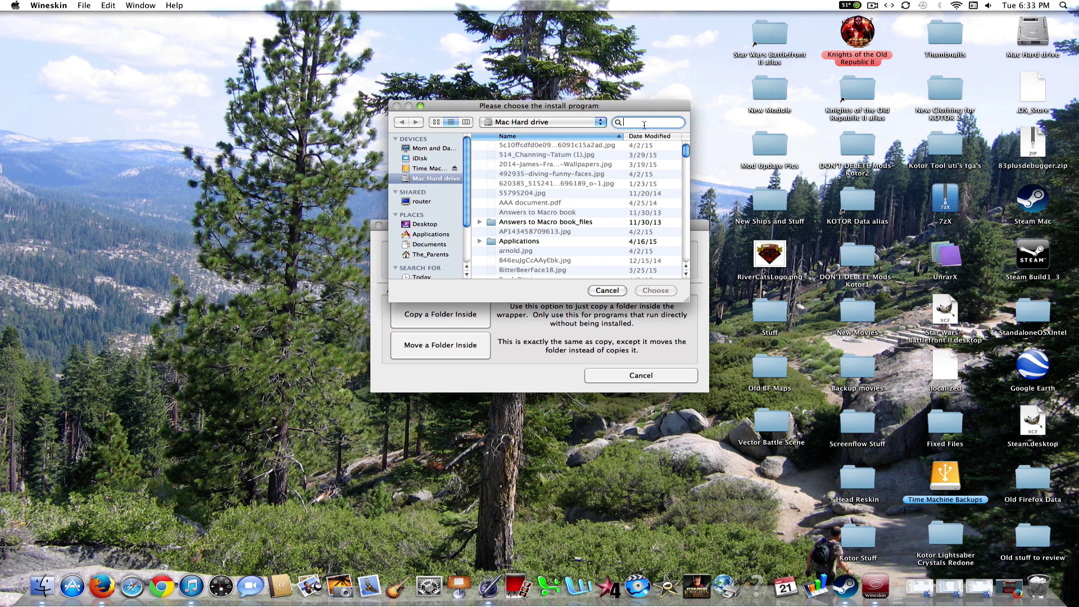
{"action": "type", "text": "kse"}
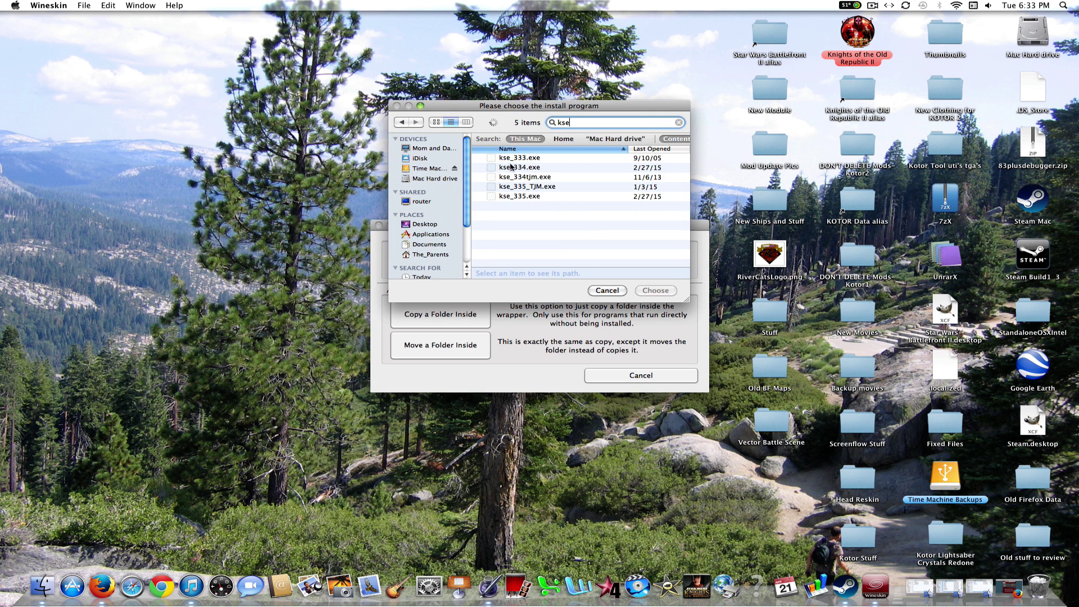
{"action": "double_click", "coordinate": [492, 159]}
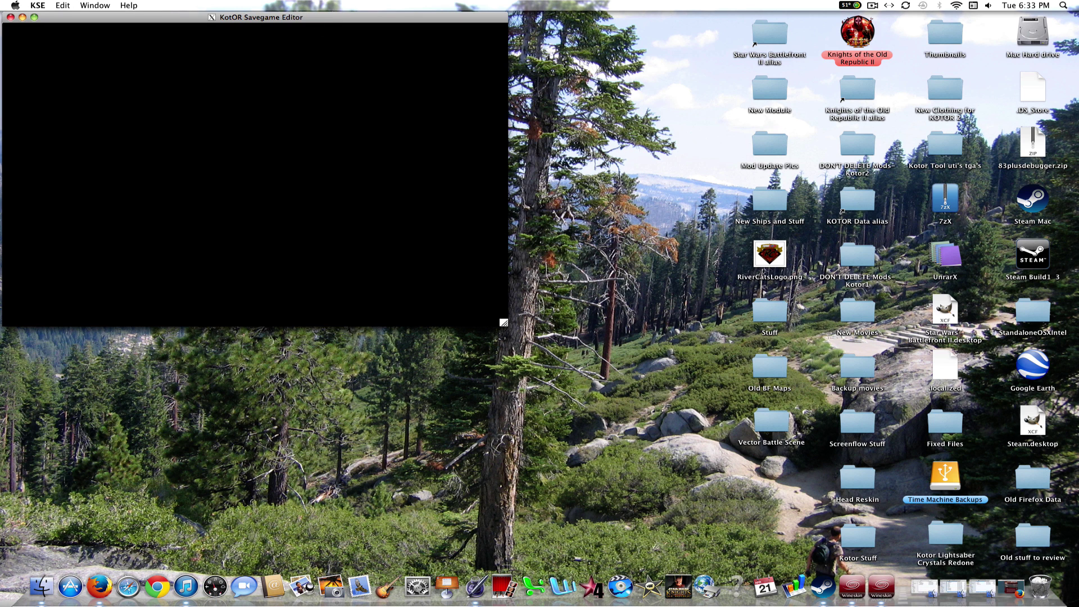
Move the KotOR Savegame Editor window toward the screen's centre and inspect the QUICKSAVE details under The Sith Lords.
{"action": "left_click_drag", "start_coordinate": [331, 18], "coordinate": [517, 118]}
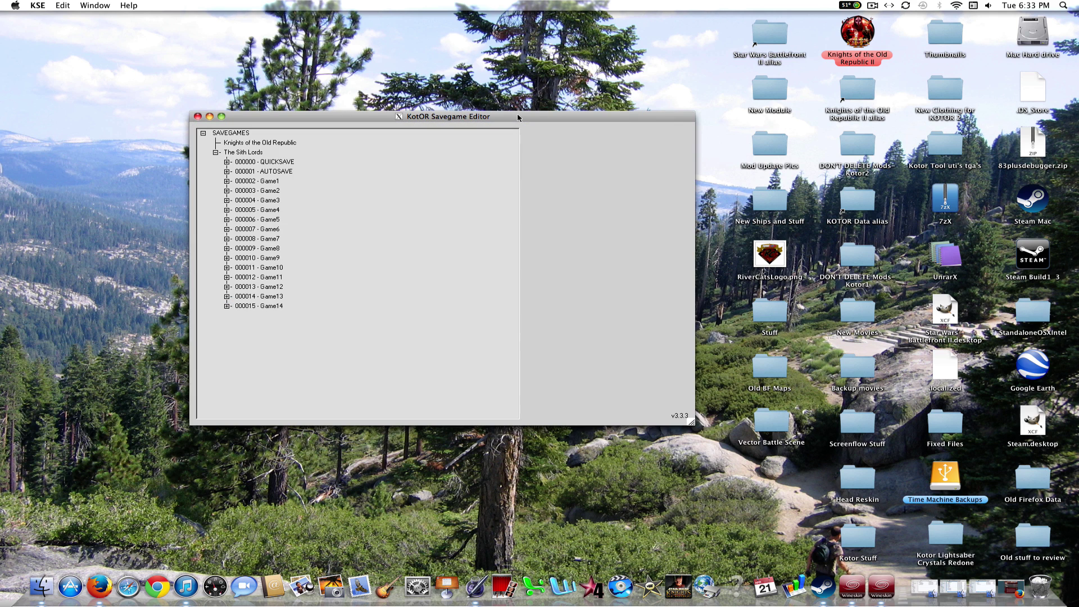
{"action": "left_click", "coordinate": [215, 152]}
{"action": "left_click", "coordinate": [216, 152]}
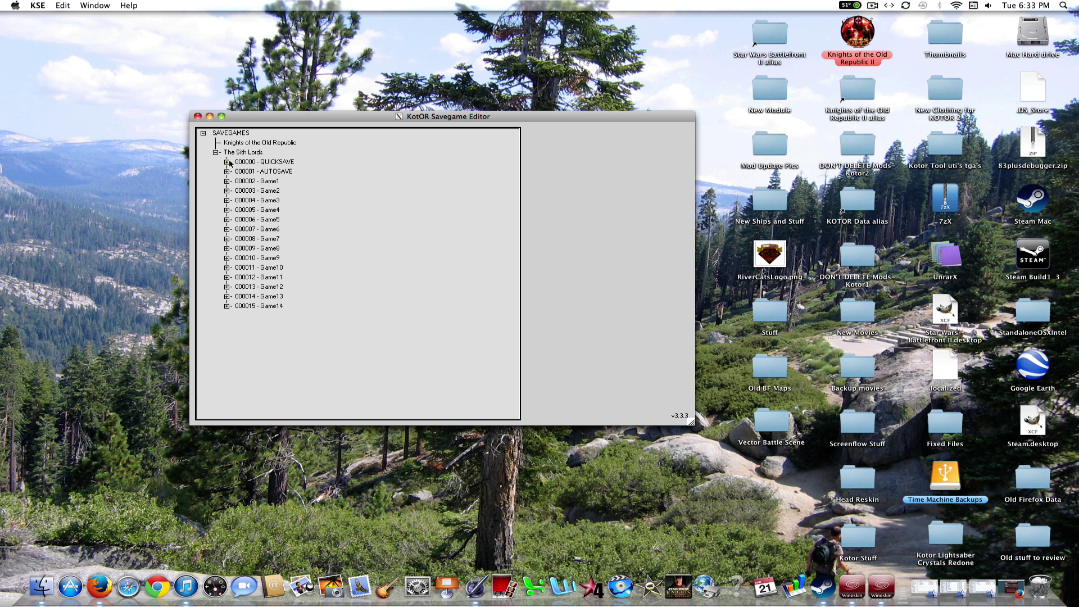
{"action": "left_click", "coordinate": [226, 162]}
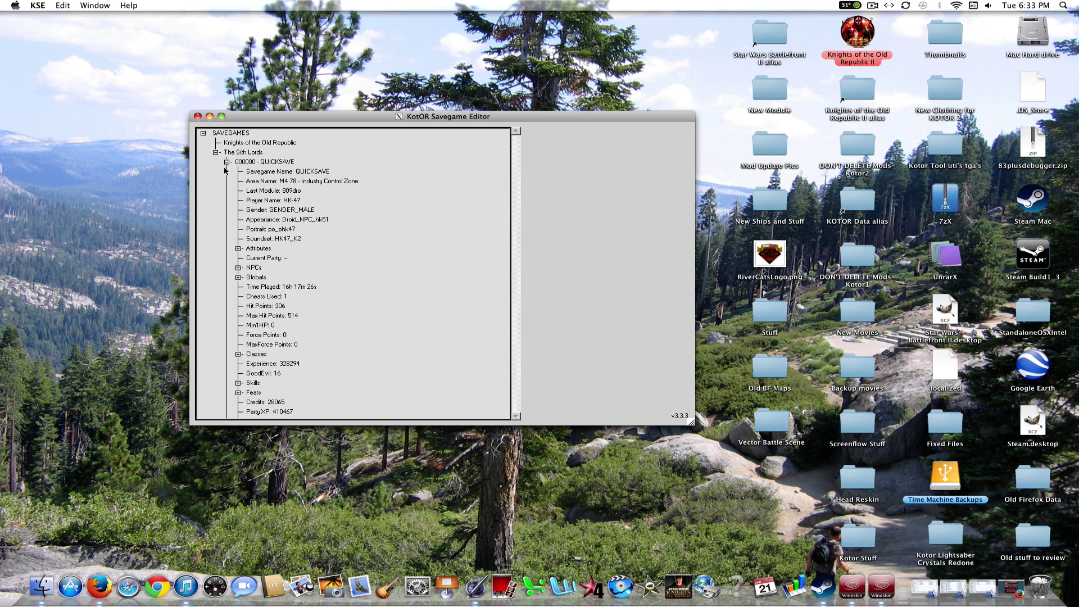
{"action": "left_click", "coordinate": [226, 162]}
{"action": "left_click", "coordinate": [216, 152]}
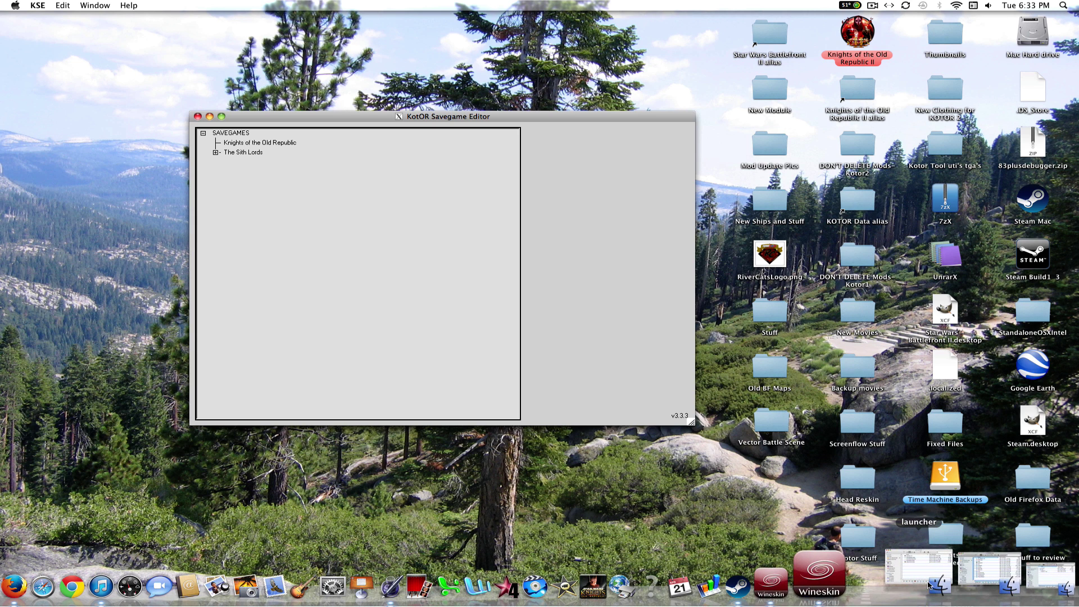
Switch to Finder and open the Knights of the Old Republic folder under the home folder's Library/Application Support, locating its saves folder.
{"action": "left_click", "coordinate": [976, 574]}
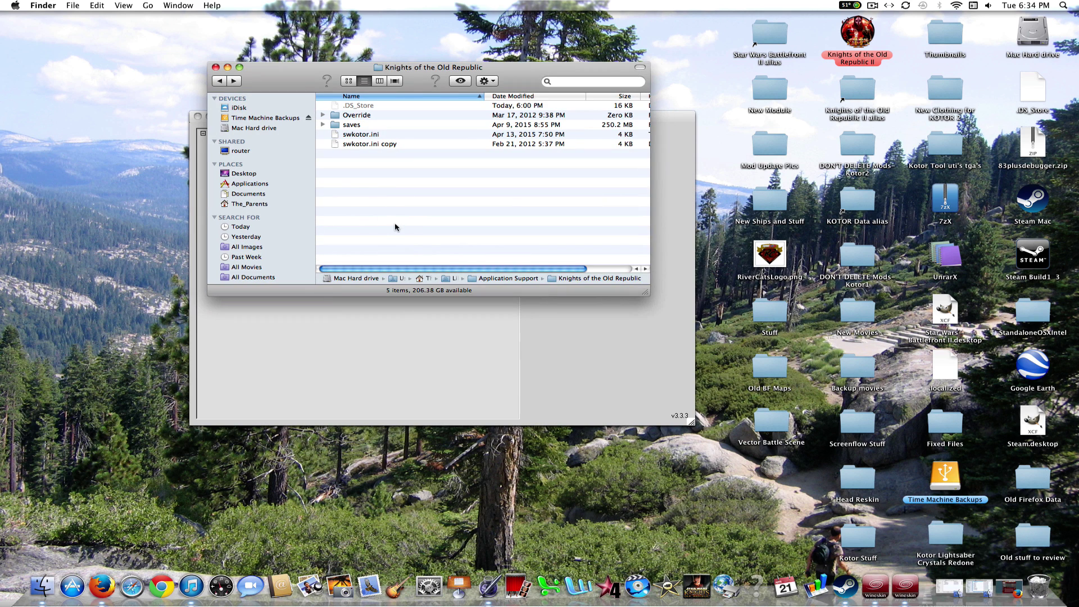
{"action": "left_click", "coordinate": [226, 84]}
{"action": "left_click", "coordinate": [226, 84]}
{"action": "left_click", "coordinate": [225, 85]}
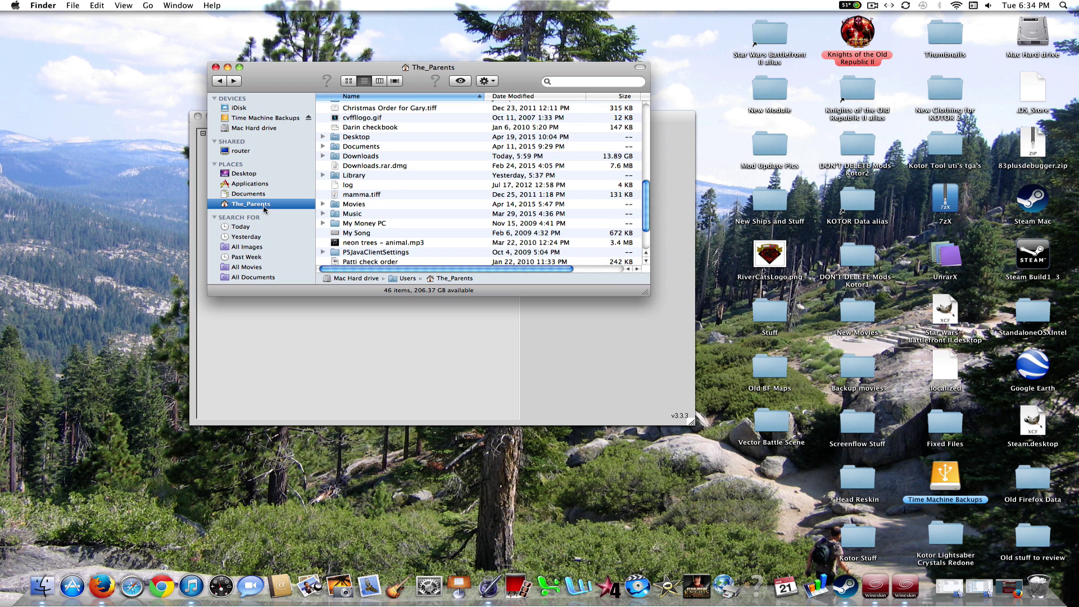
{"action": "double_click", "coordinate": [368, 176]}
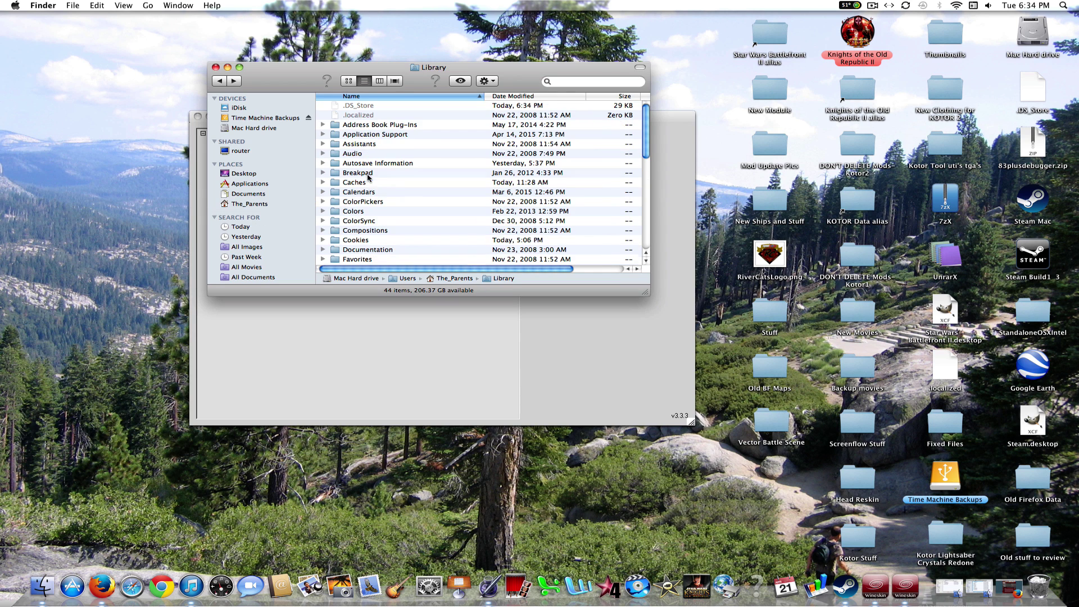
{"action": "left_click", "coordinate": [379, 135]}
{"action": "double_click", "coordinate": [380, 135]}
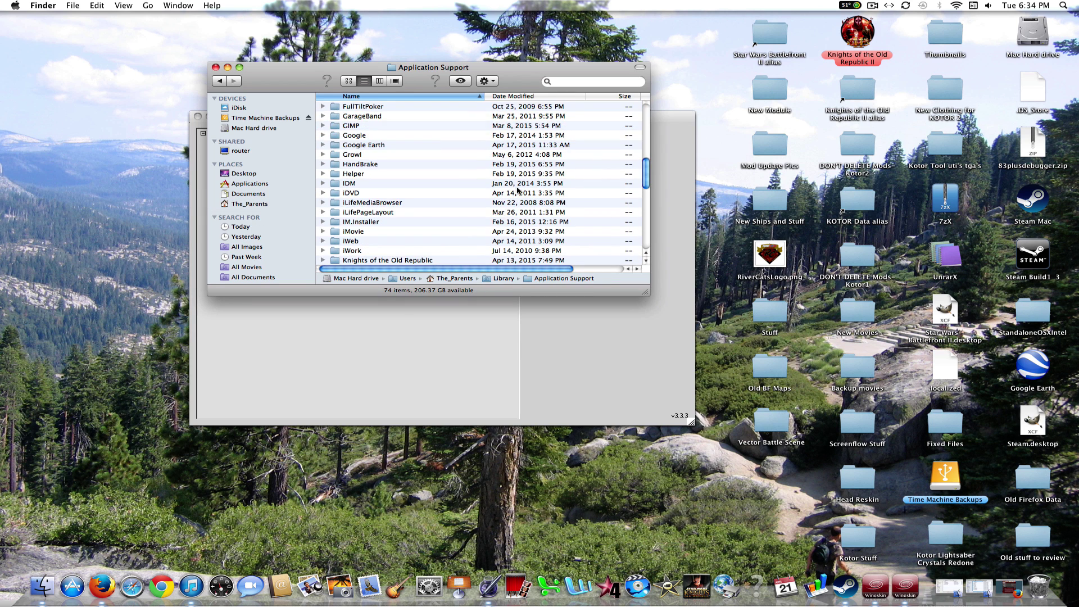
{"action": "double_click", "coordinate": [397, 260]}
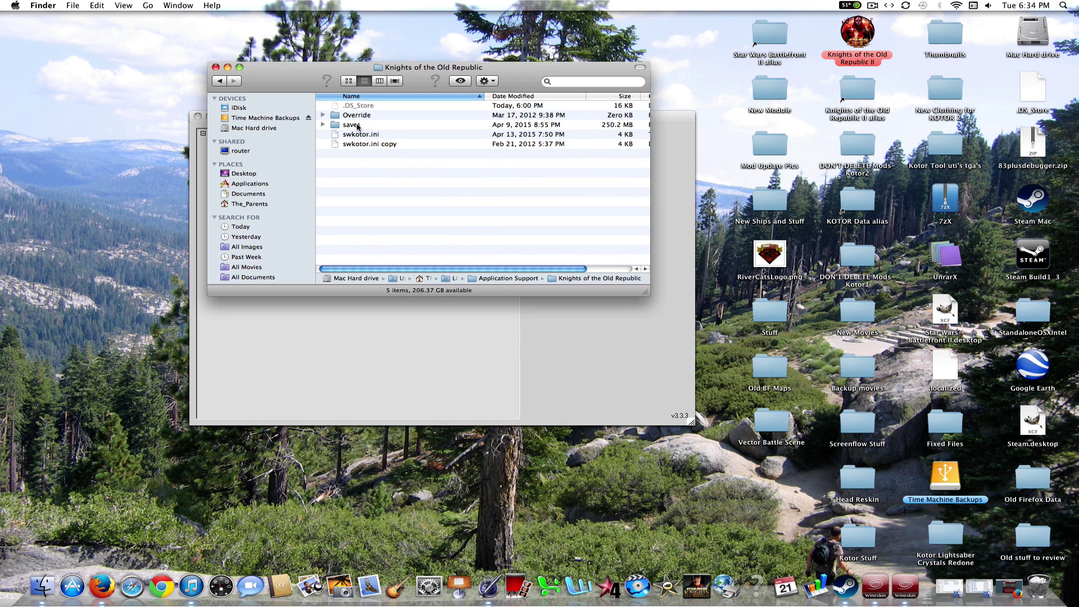
{"action": "left_click", "coordinate": [357, 126]}
{"action": "left_click", "coordinate": [418, 177]}
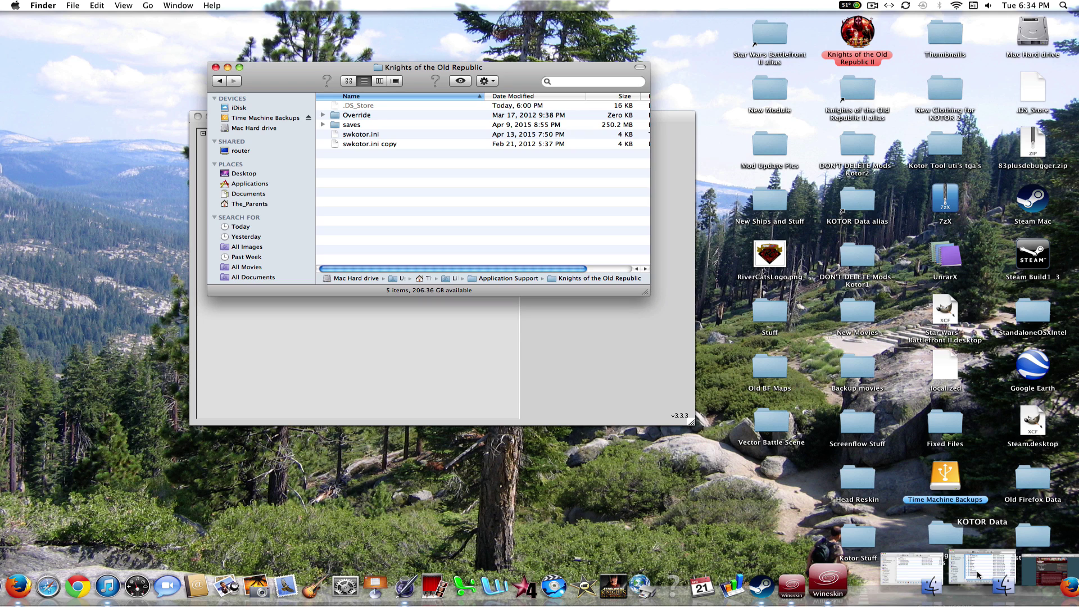
Bring up the KOTOR Data folder window and place it below the Knights of the Old Republic window.
{"action": "left_click", "coordinate": [977, 574]}
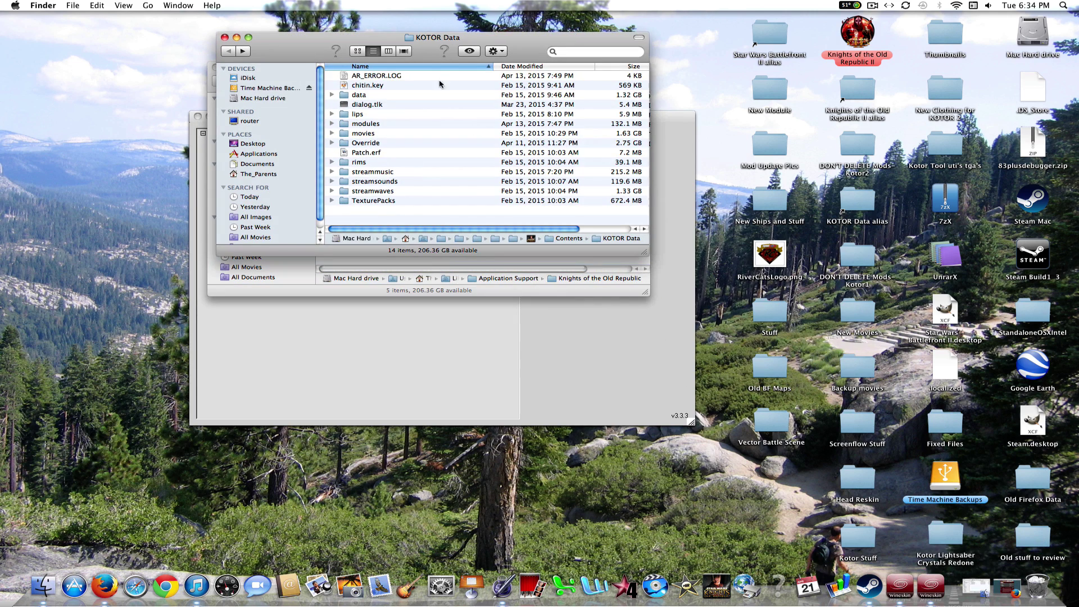
{"action": "left_click_drag", "start_coordinate": [454, 39], "coordinate": [595, 317]}
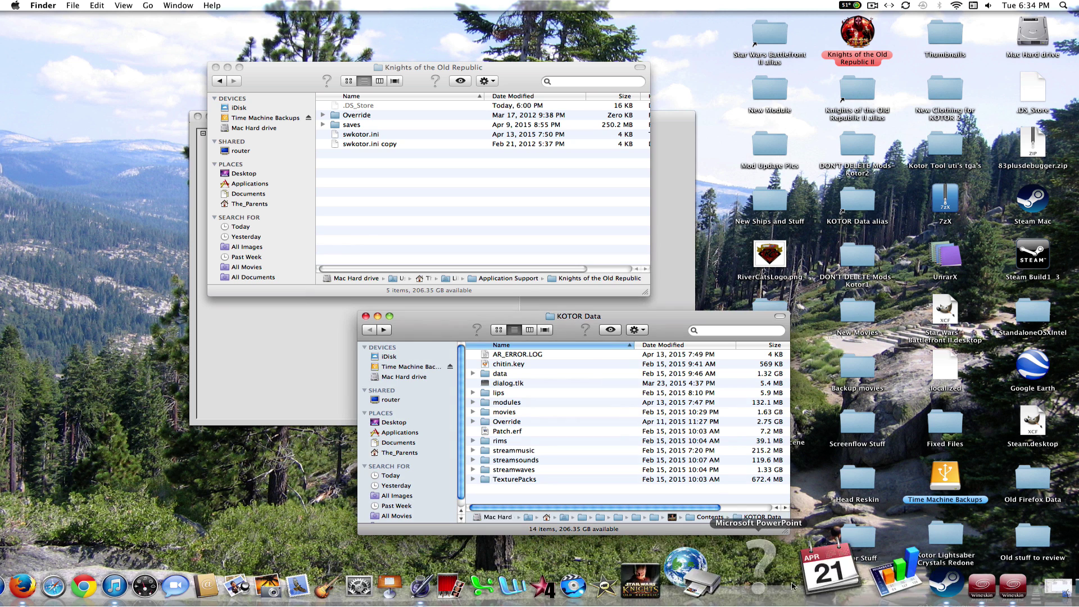
Check the KOTOR Data folder path, the first path in the Pages document, and hide Pages again.
{"action": "left_click", "coordinate": [472, 581]}
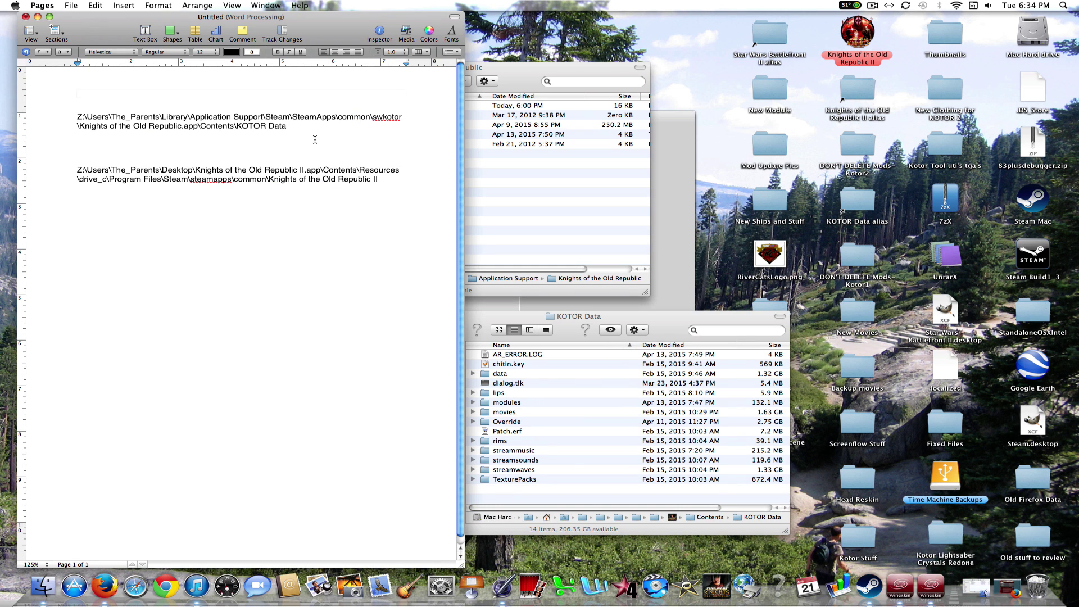
{"action": "left_click", "coordinate": [676, 315]}
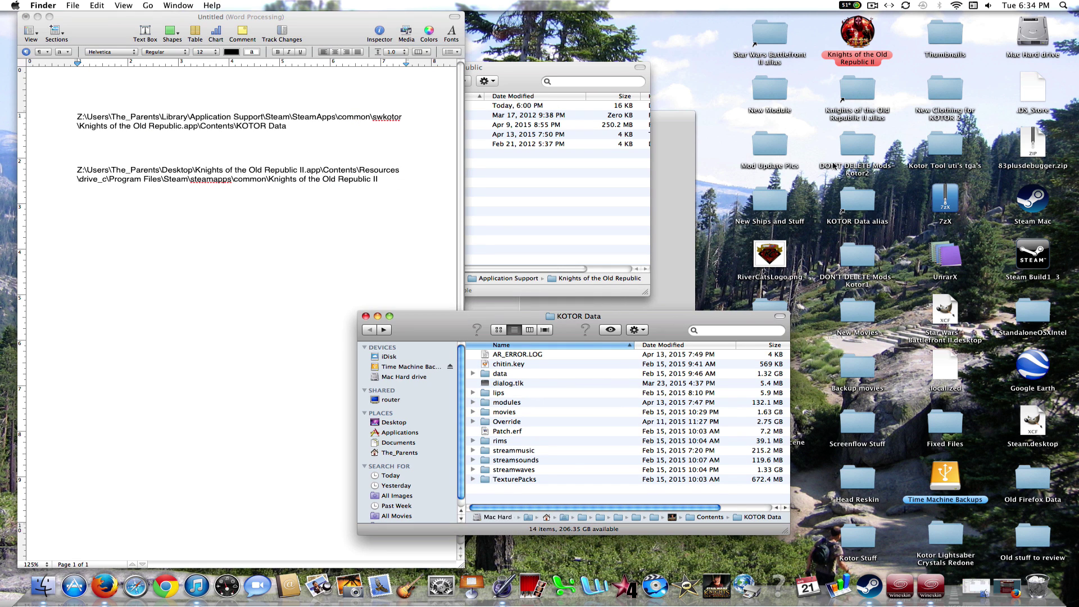
{"action": "left_click", "coordinate": [349, 17]}
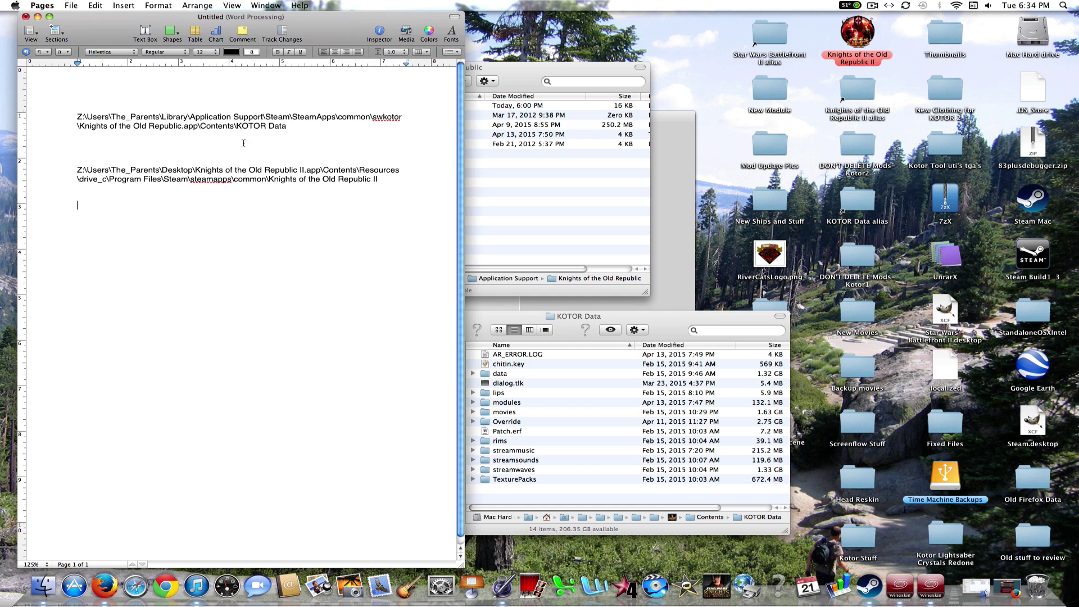
{"action": "left_click_drag", "start_coordinate": [76, 117], "coordinate": [298, 127]}
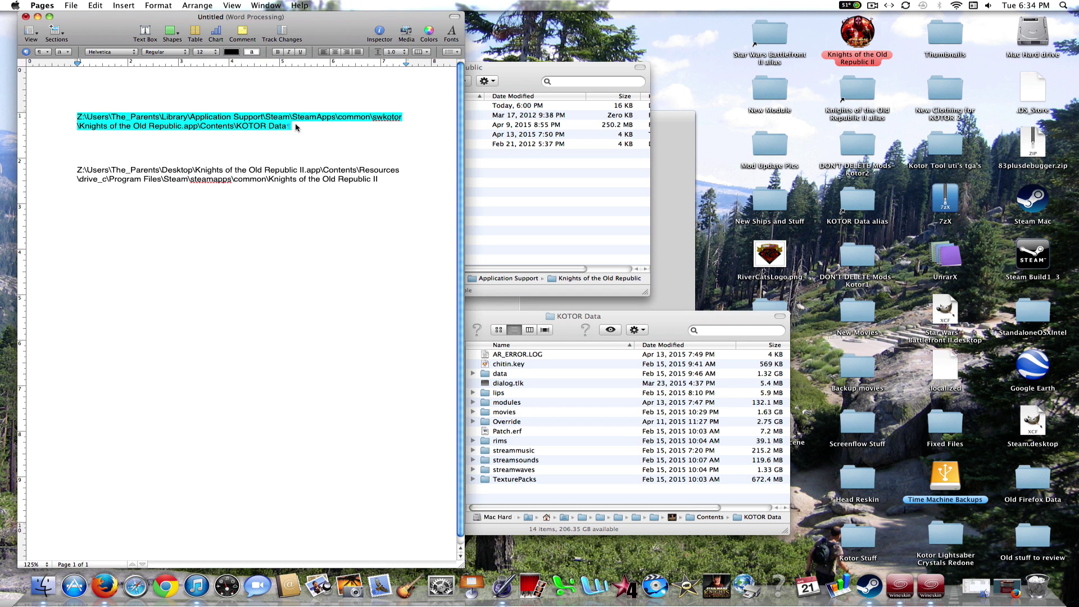
{"action": "left_click", "coordinate": [319, 262]}
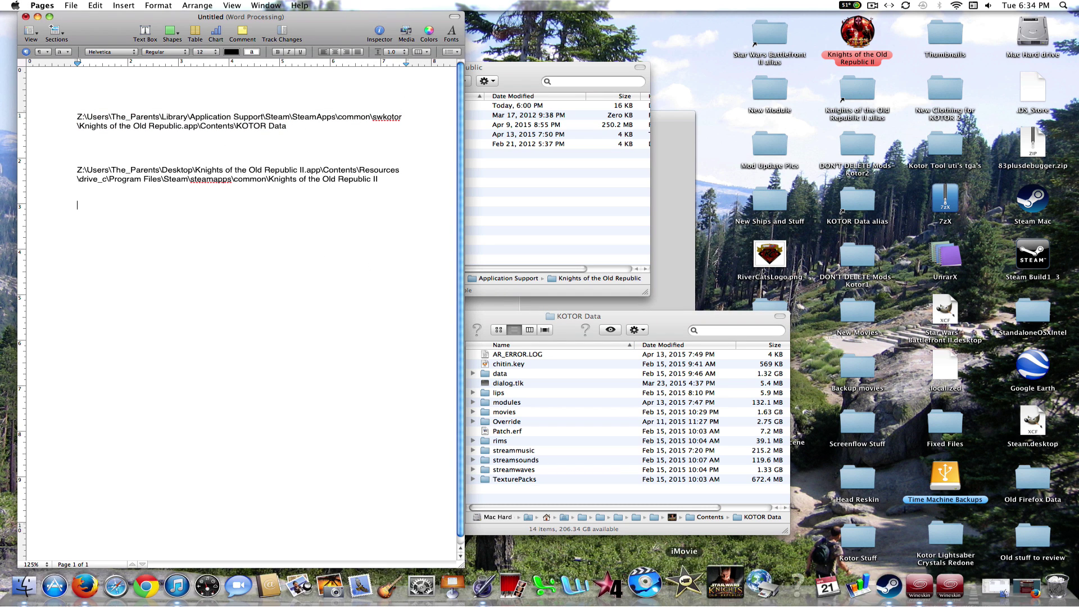
{"action": "right_click", "coordinate": [527, 585]}
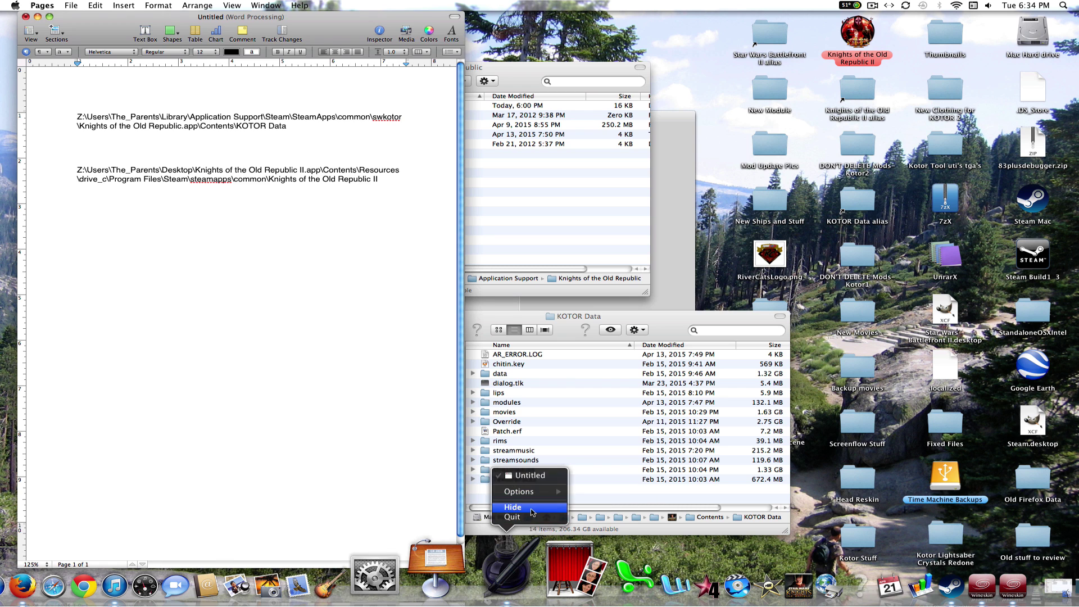
{"action": "left_click", "coordinate": [520, 507]}
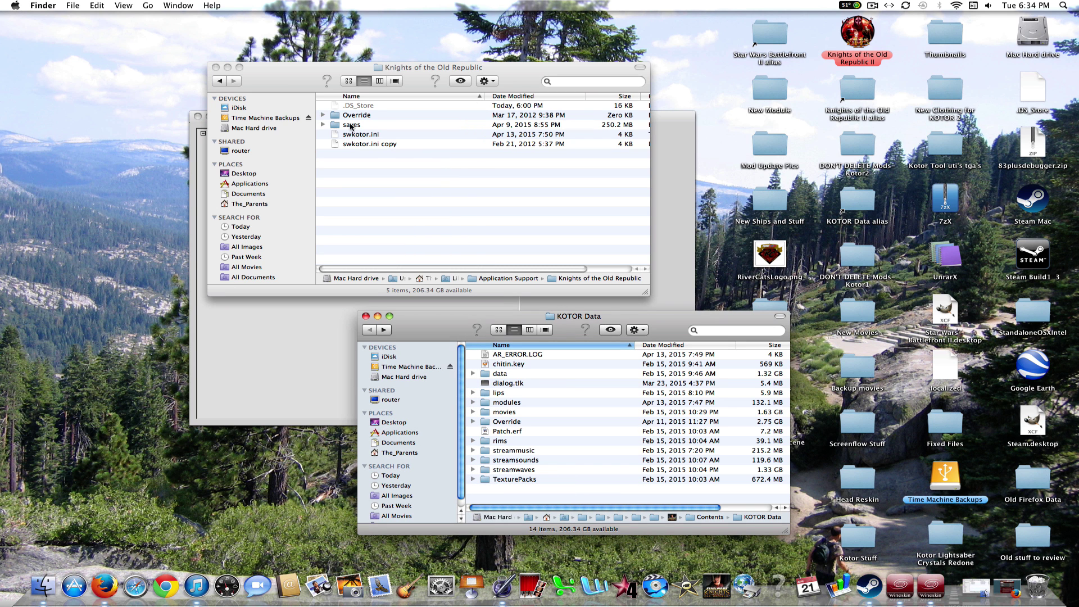
Move the saves folder from Knights of the Old Republic into KOTOR Data and check its backup copy in DON'T DELETE Mods-Kotor1.
{"action": "left_click_drag", "start_coordinate": [352, 125], "coordinate": [630, 442]}
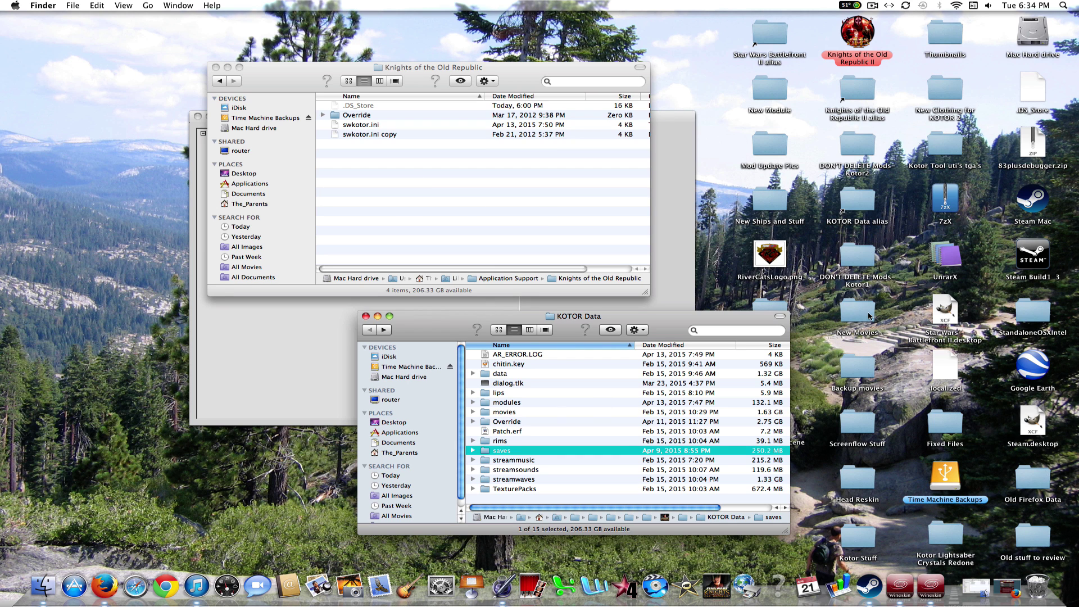
{"action": "double_click", "coordinate": [868, 264]}
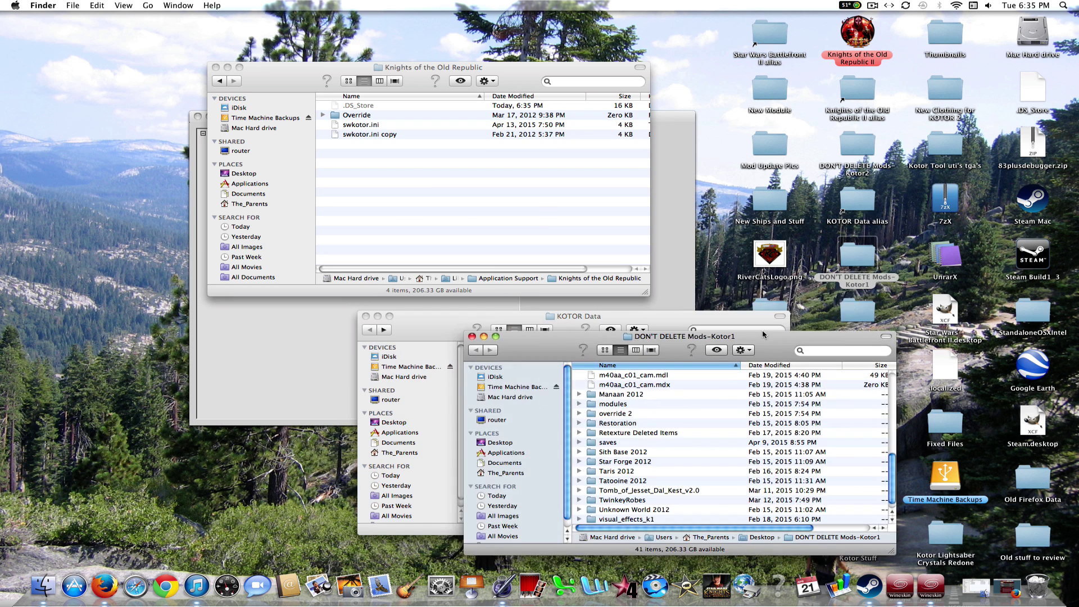
{"action": "left_click", "coordinate": [616, 443]}
{"action": "left_click", "coordinate": [472, 336]}
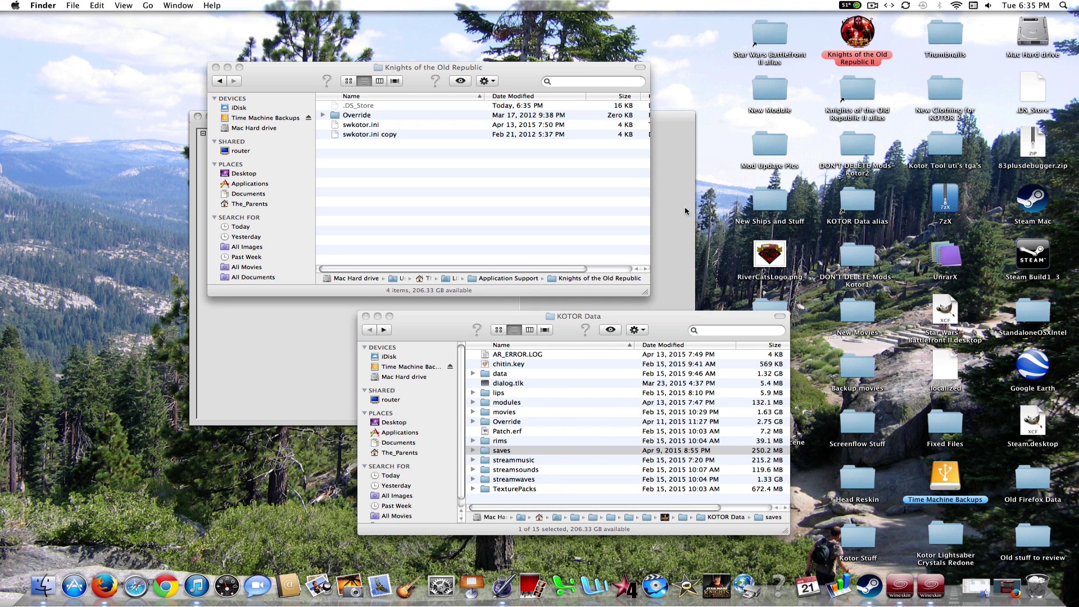
Minimize both Finder windows and start changing the path for Knights of the Old Republic in the savegame editor.
{"action": "left_click", "coordinate": [366, 316]}
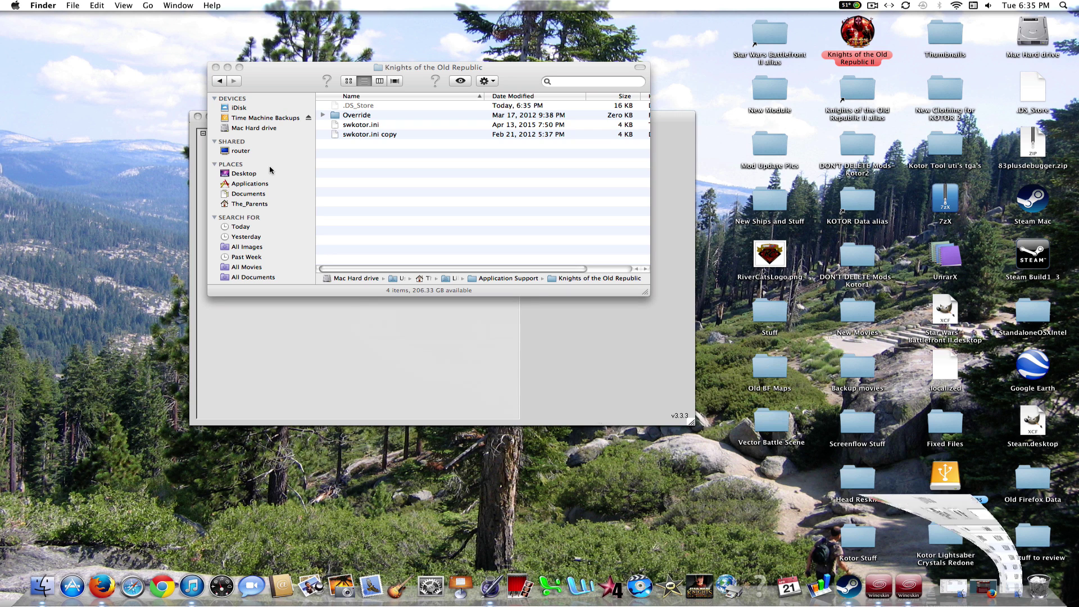
{"action": "left_click", "coordinate": [227, 67]}
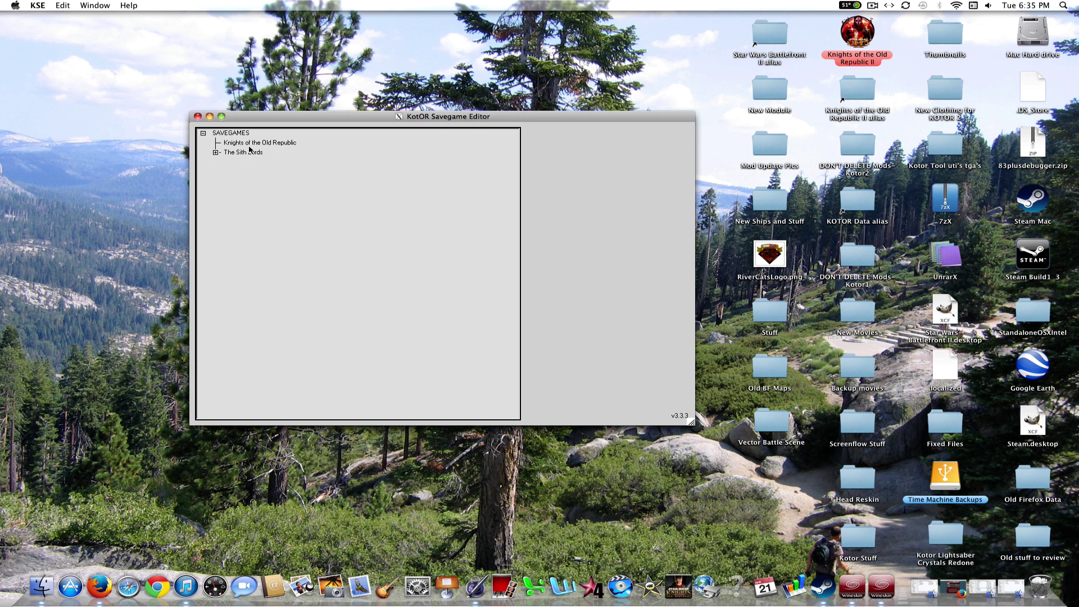
{"action": "right_click", "coordinate": [253, 145]}
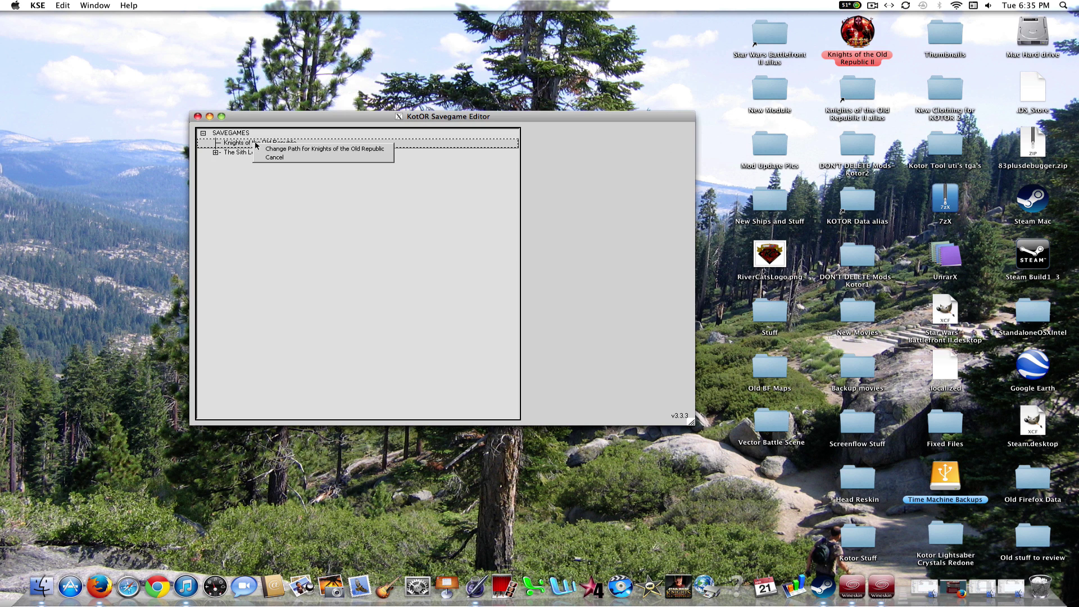
{"action": "left_click", "coordinate": [290, 149]}
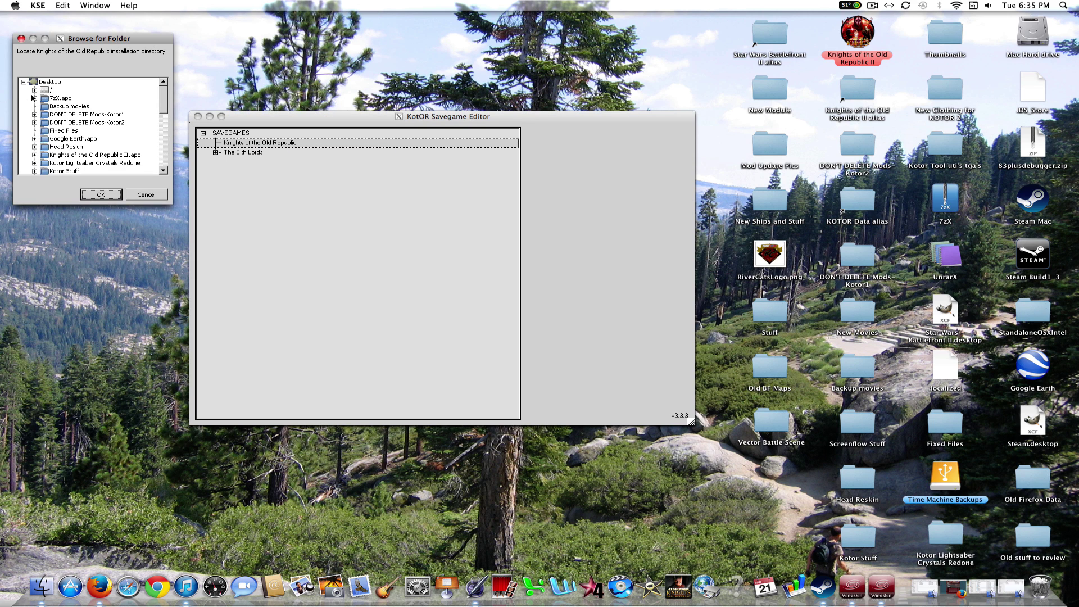
Expand the root folder in the folder browser through Users, the home folder and Library to Application Support.
{"action": "left_click", "coordinate": [34, 90]}
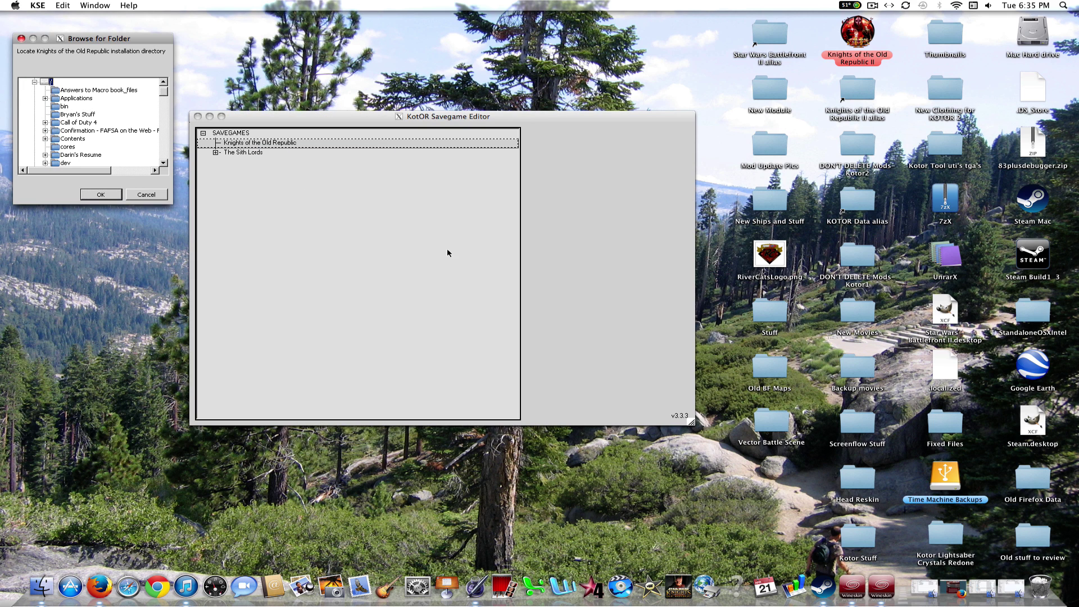
{"action": "left_click", "coordinate": [163, 83]}
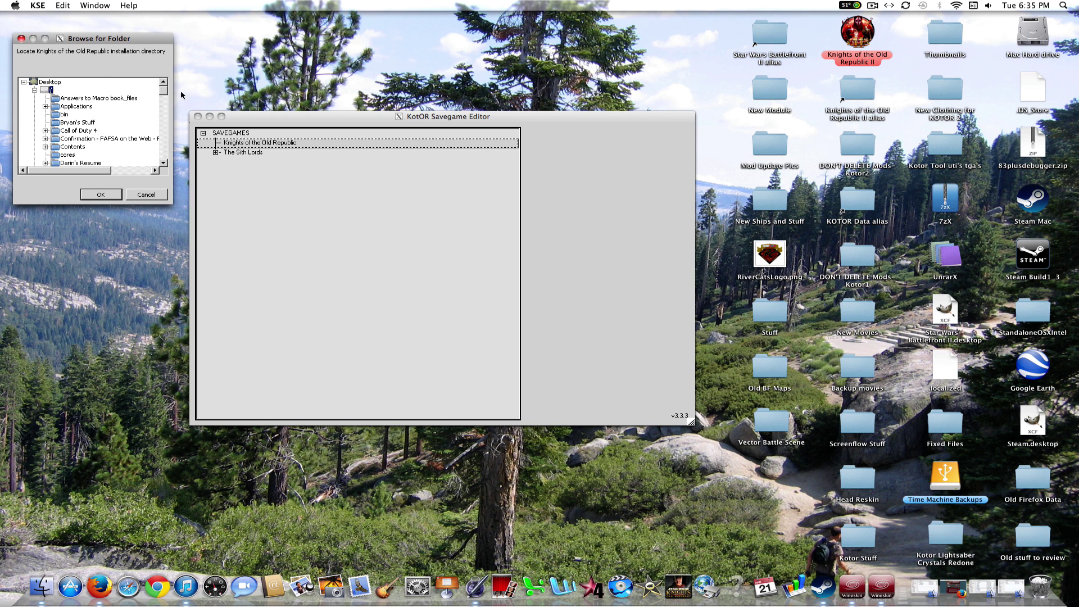
{"action": "left_click_drag", "start_coordinate": [167, 96], "coordinate": [166, 131]}
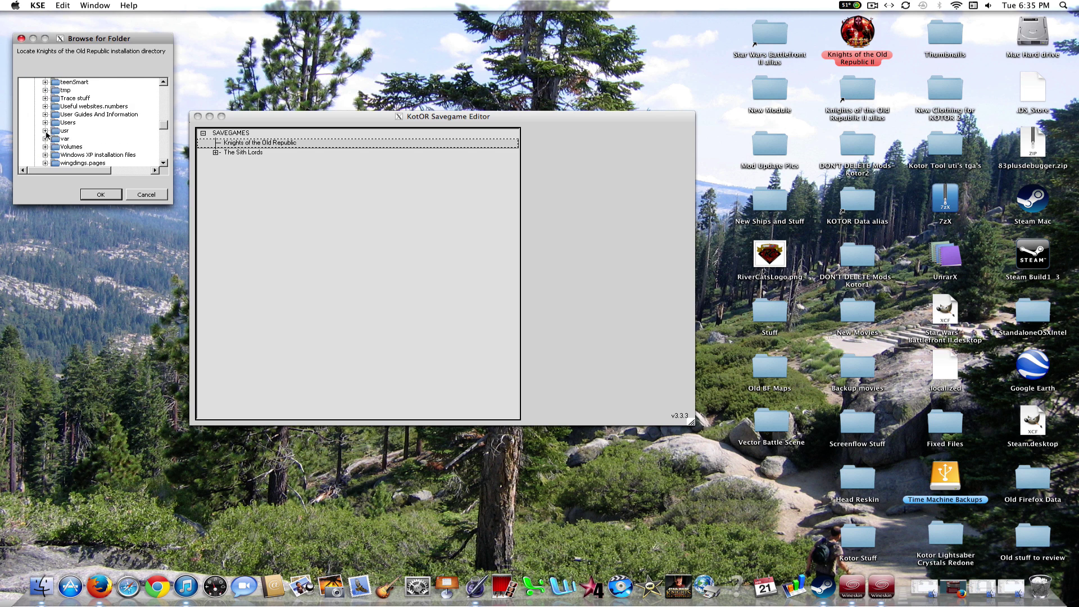
{"action": "left_click", "coordinate": [45, 122]}
{"action": "left_click", "coordinate": [56, 147]}
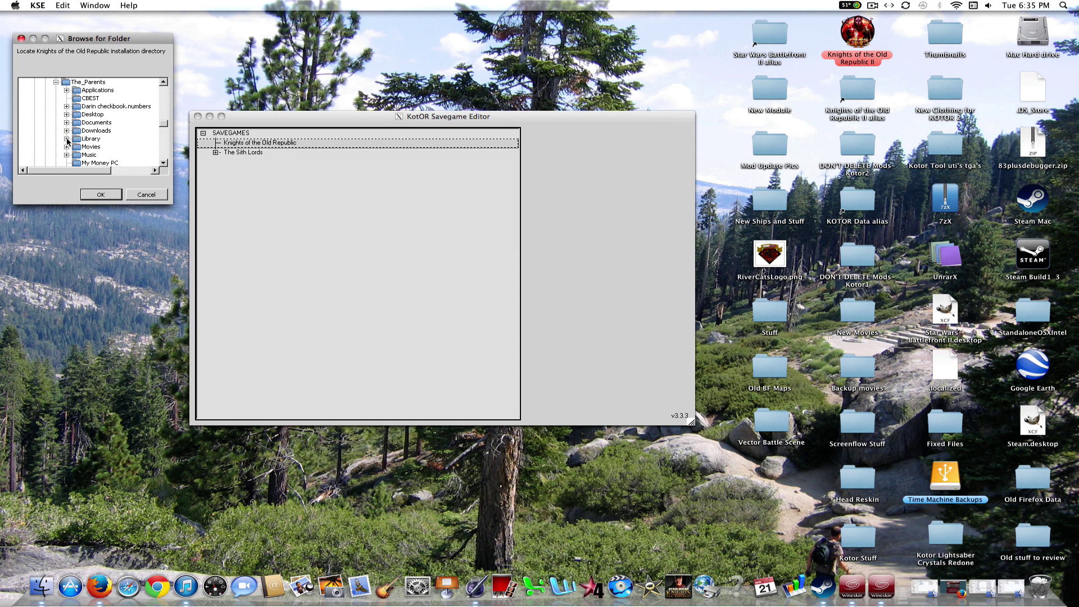
{"action": "left_click", "coordinate": [66, 139]}
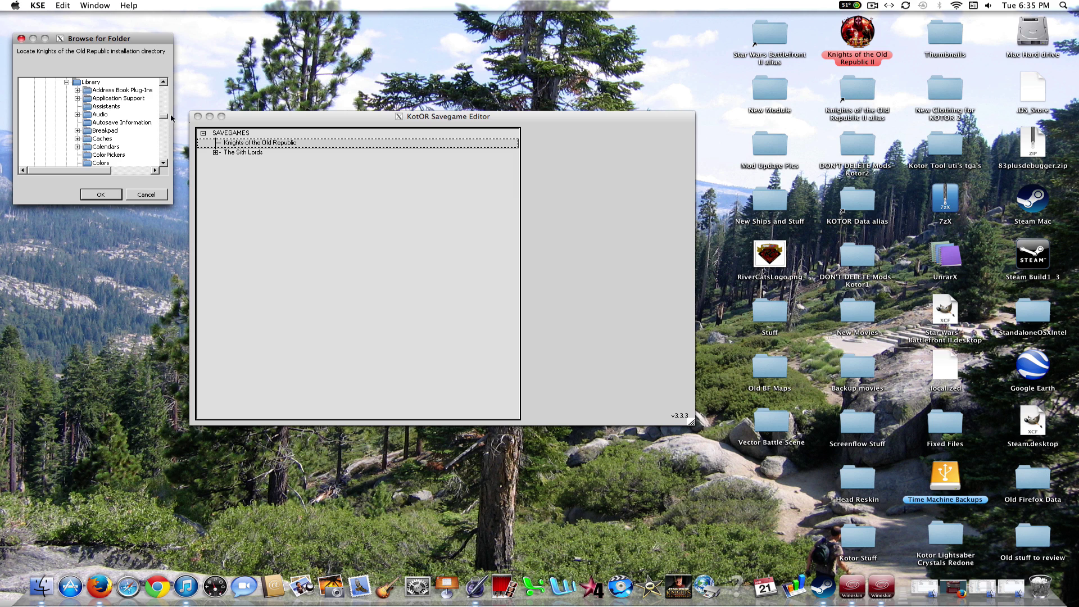
{"action": "left_click", "coordinate": [77, 98]}
Find the Steam folder inside Application Support and expand SteamApps and its common folder.
{"action": "scroll", "coordinate": [165, 149], "scroll_direction": "down", "scroll_amount": 10}
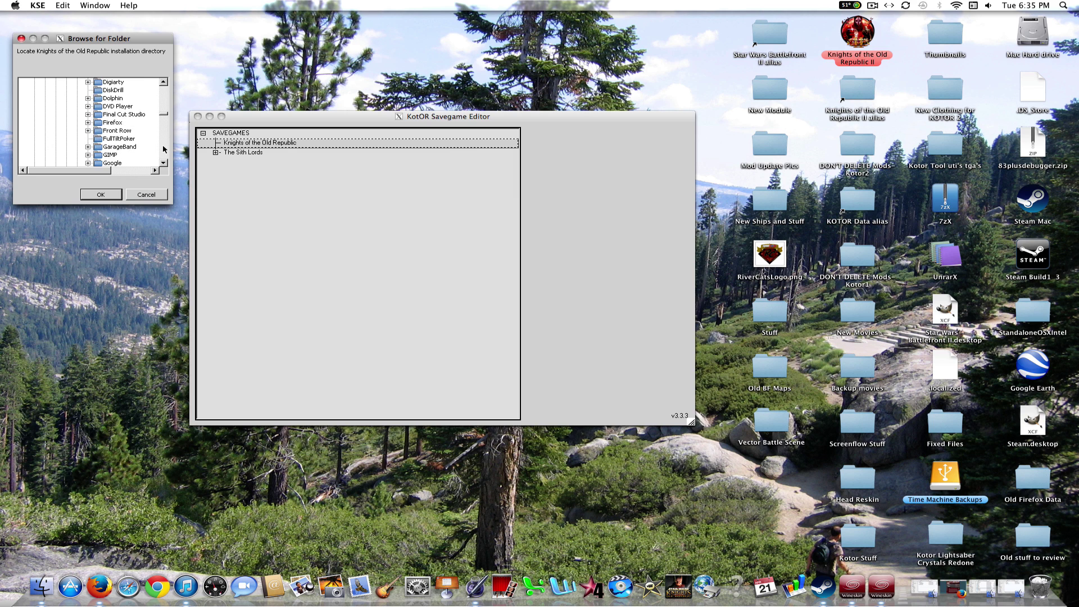
{"action": "scroll", "coordinate": [165, 149], "scroll_direction": "down", "scroll_amount": 15}
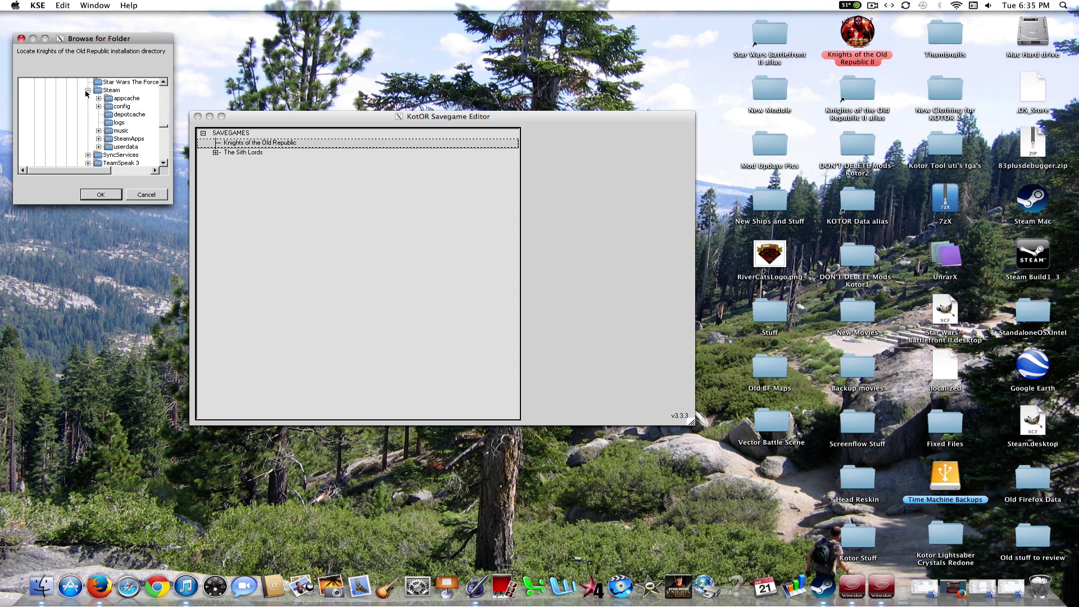
{"action": "left_click", "coordinate": [167, 117]}
{"action": "left_click", "coordinate": [164, 105]}
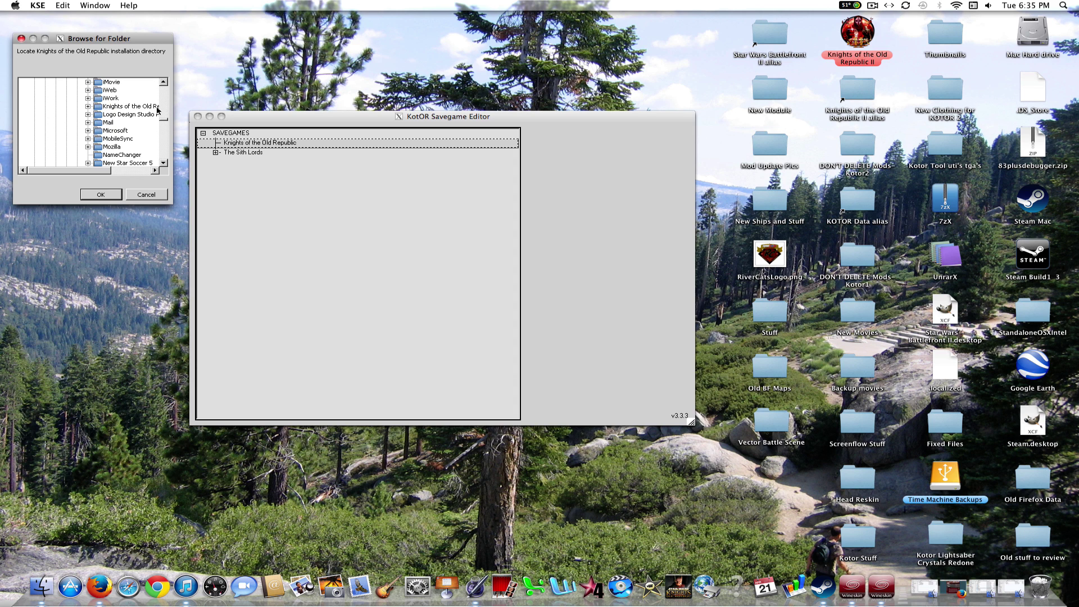
{"action": "left_click", "coordinate": [166, 146]}
{"action": "left_click", "coordinate": [166, 146]}
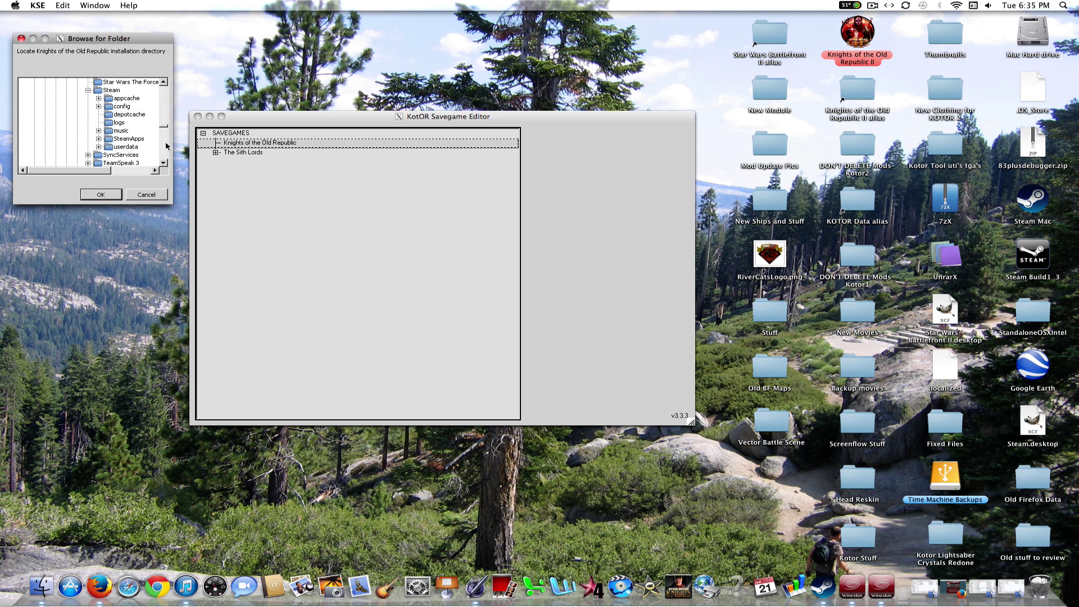
{"action": "left_click", "coordinate": [99, 138]}
{"action": "left_click", "coordinate": [109, 130]}
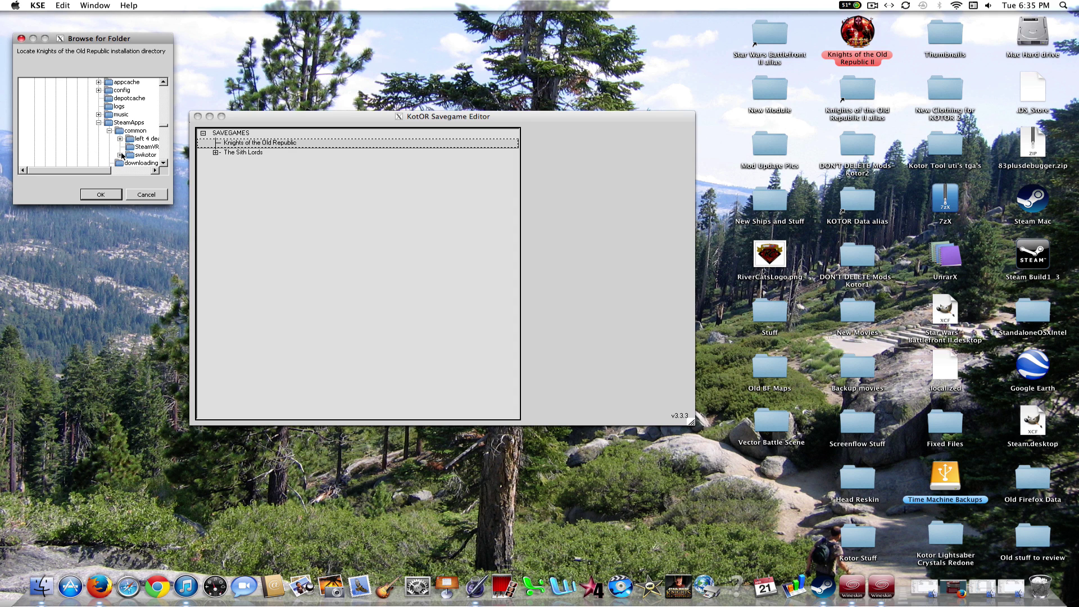
Set KOTOR Data, inside swkotor/Knights of the Old Republic.app/Contents, as the Knights of the Old Republic installation directory.
{"action": "left_click", "coordinate": [120, 155]}
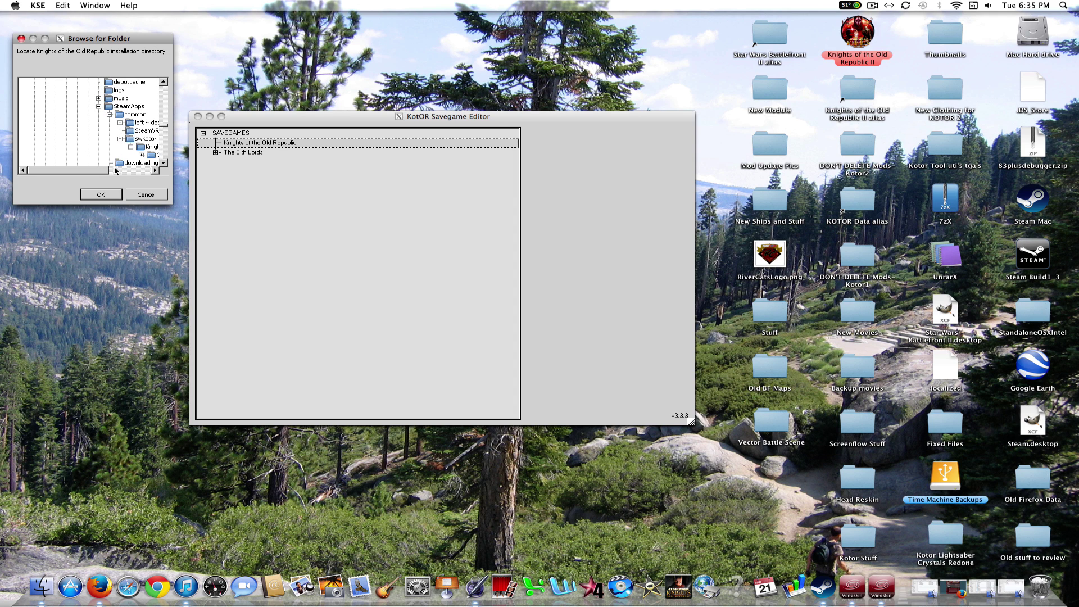
{"action": "scroll", "coordinate": [106, 171], "scroll_direction": "right", "scroll_amount": 5}
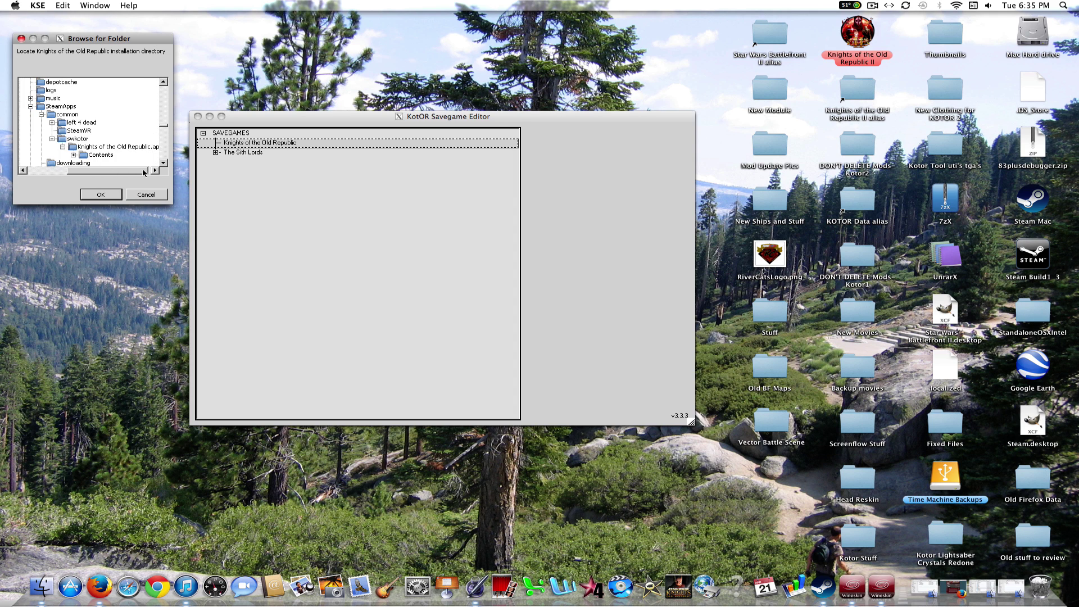
{"action": "left_click", "coordinate": [70, 155]}
{"action": "left_click", "coordinate": [107, 139]}
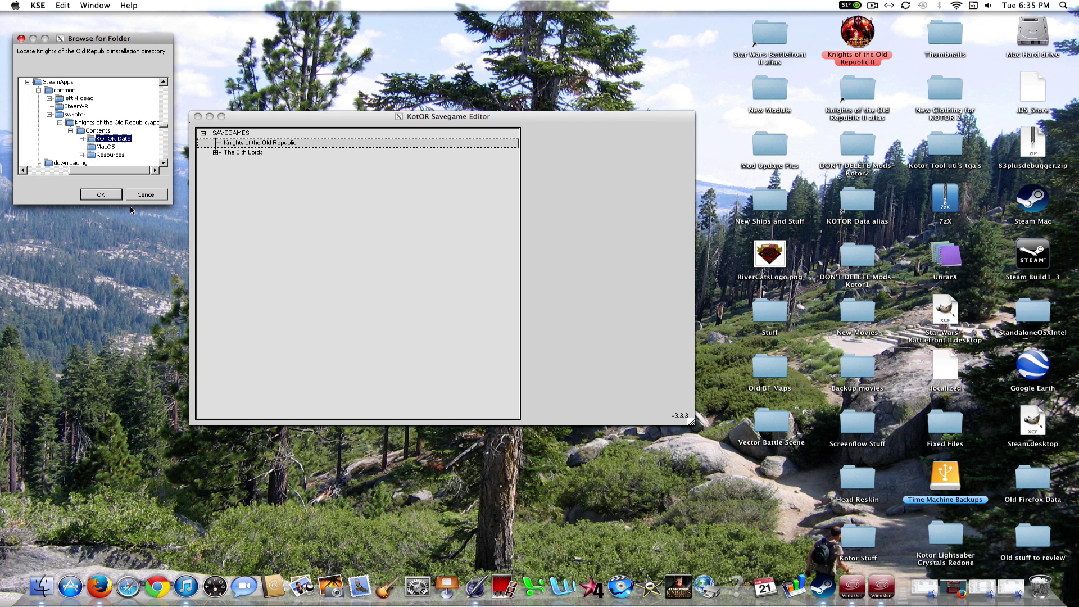
{"action": "left_click", "coordinate": [101, 195]}
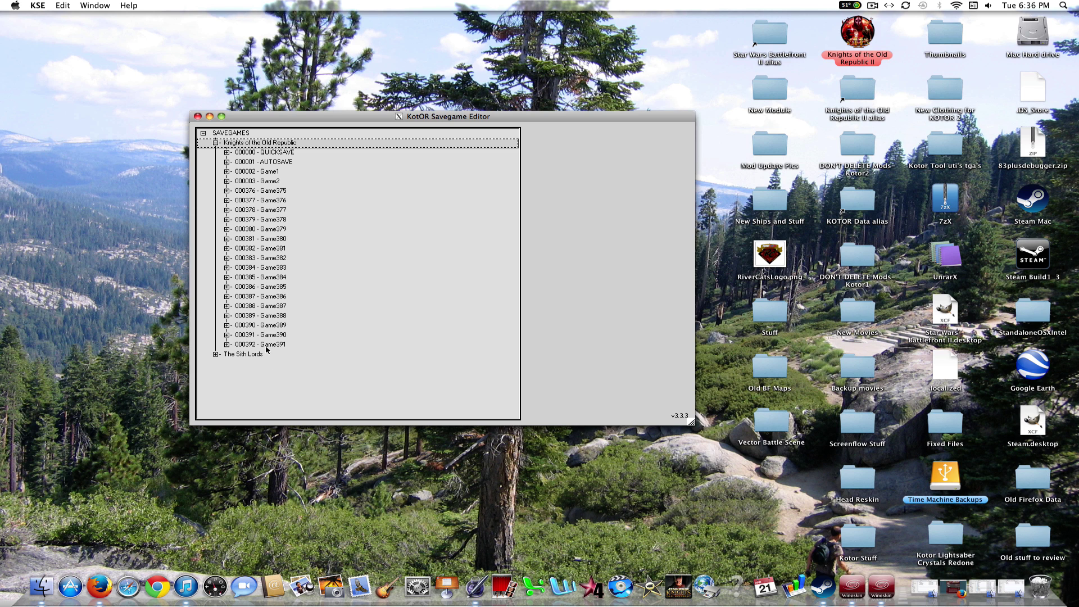
Expand the savegame 000392 - Game391 and inspect its Savegame Name field and list of properties.
{"action": "left_click", "coordinate": [263, 343]}
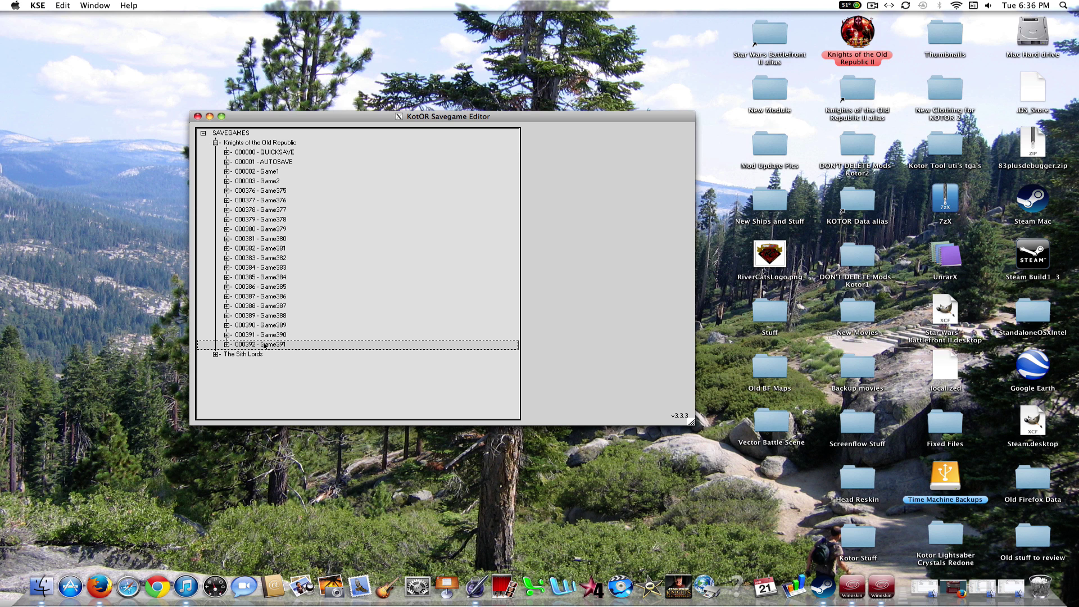
{"action": "left_click", "coordinate": [227, 344]}
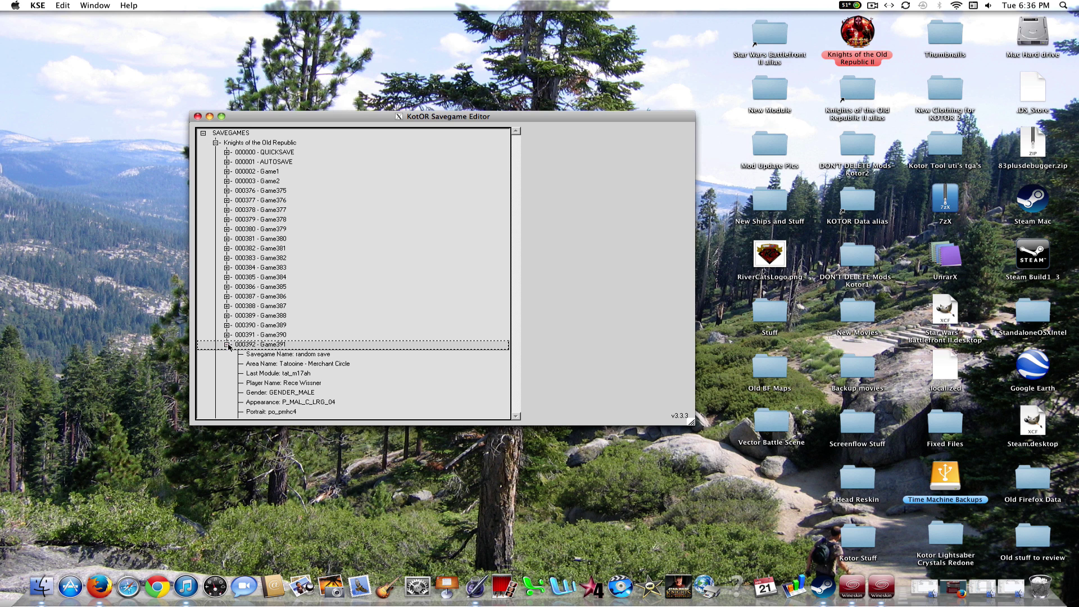
{"action": "left_click", "coordinate": [293, 355]}
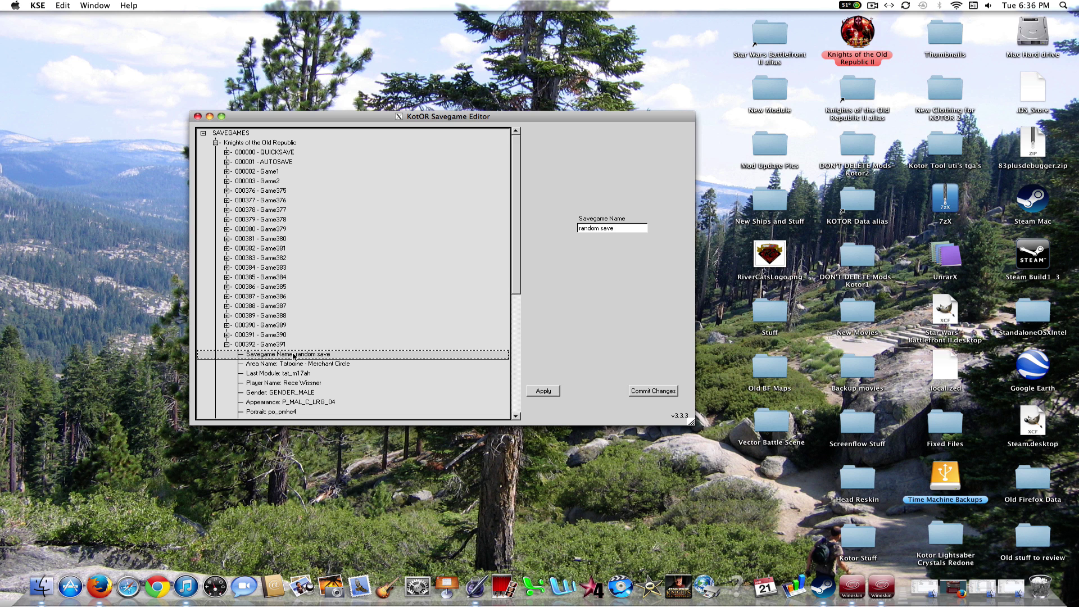
{"action": "left_click_drag", "start_coordinate": [515, 274], "coordinate": [511, 356]}
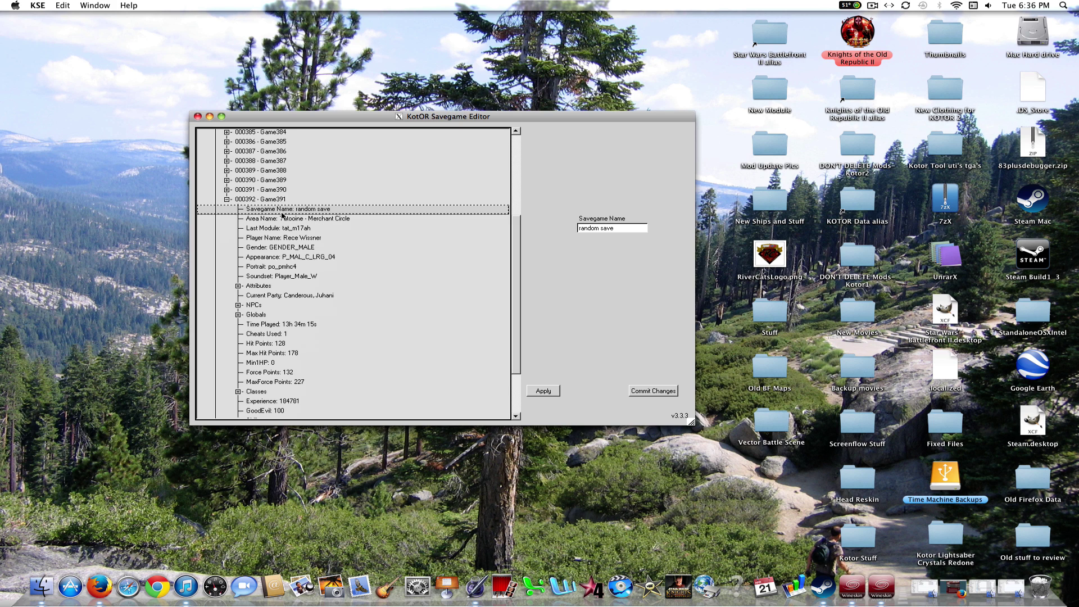
Check whether the Area Name, Last Module and Player Name entries of Game391 offer editable fields.
{"action": "left_click", "coordinate": [325, 220]}
{"action": "left_click", "coordinate": [325, 227]}
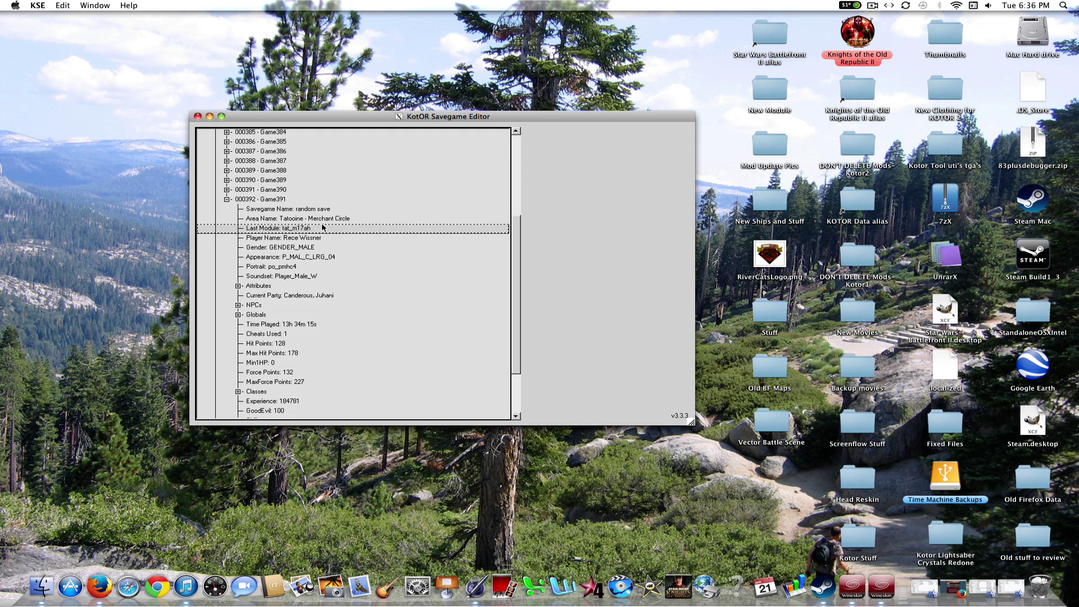
{"action": "left_click", "coordinate": [315, 219]}
{"action": "left_click", "coordinate": [316, 229]}
{"action": "left_click", "coordinate": [316, 219]}
{"action": "left_click", "coordinate": [313, 230]}
{"action": "left_click", "coordinate": [313, 240]}
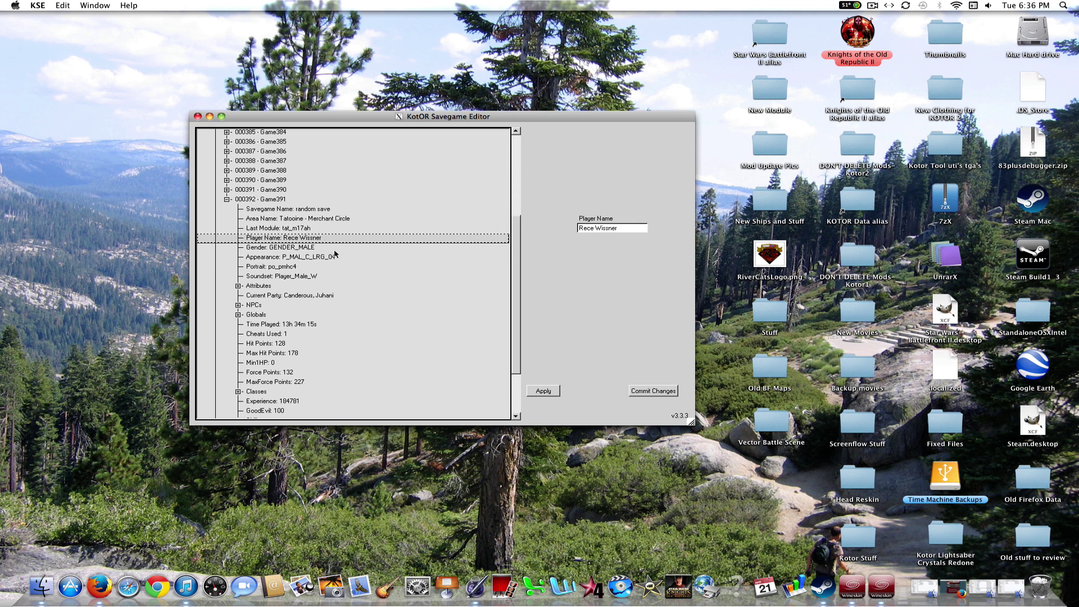
Examine the gender, appearance, portrait and soundset options for Game391, going through the available appearances and soundsets.
{"action": "left_click", "coordinate": [283, 247]}
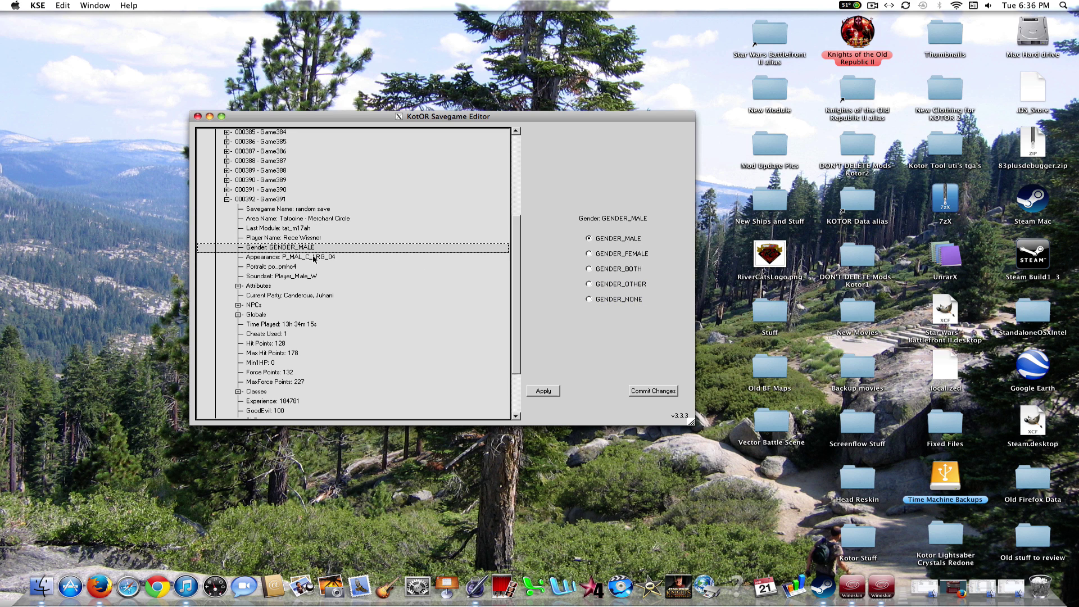
{"action": "left_click", "coordinate": [314, 258]}
{"action": "left_click_drag", "start_coordinate": [673, 195], "coordinate": [613, 368]}
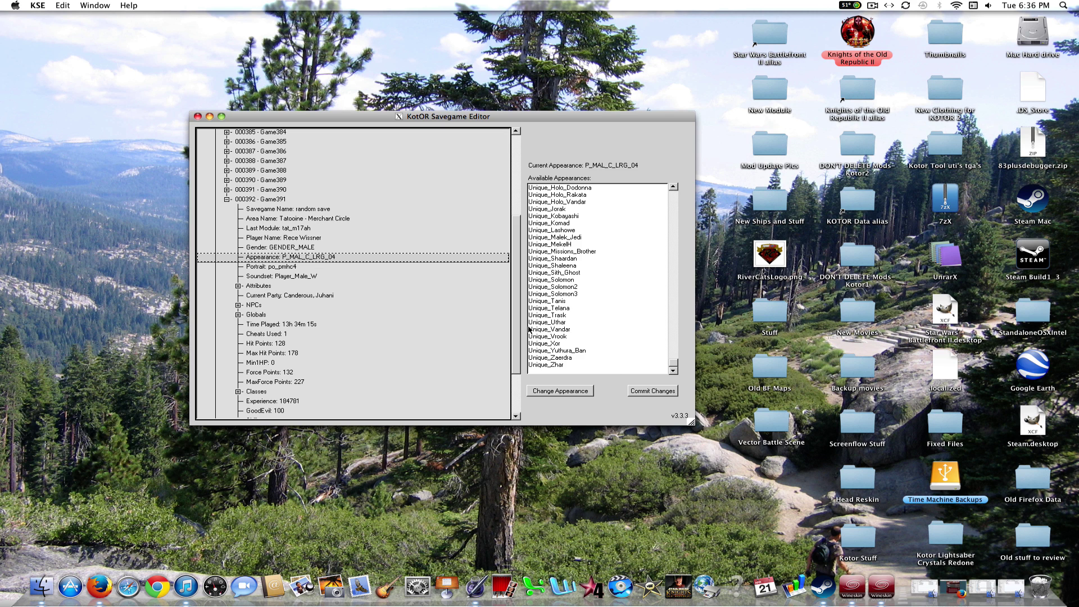
{"action": "left_click", "coordinate": [292, 268]}
{"action": "left_click", "coordinate": [311, 278]}
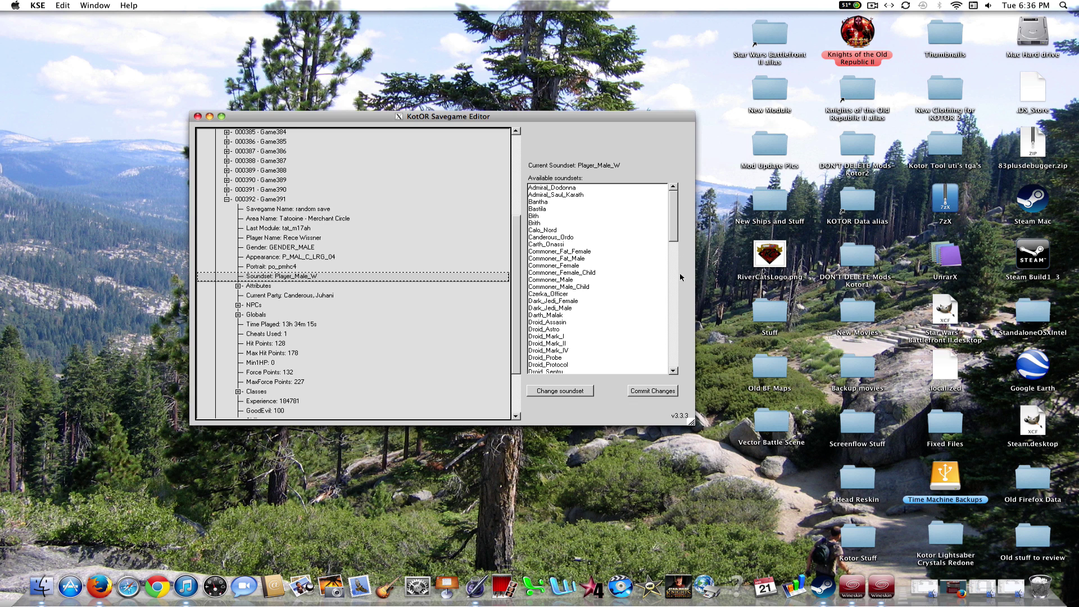
{"action": "left_click_drag", "start_coordinate": [673, 233], "coordinate": [674, 371]}
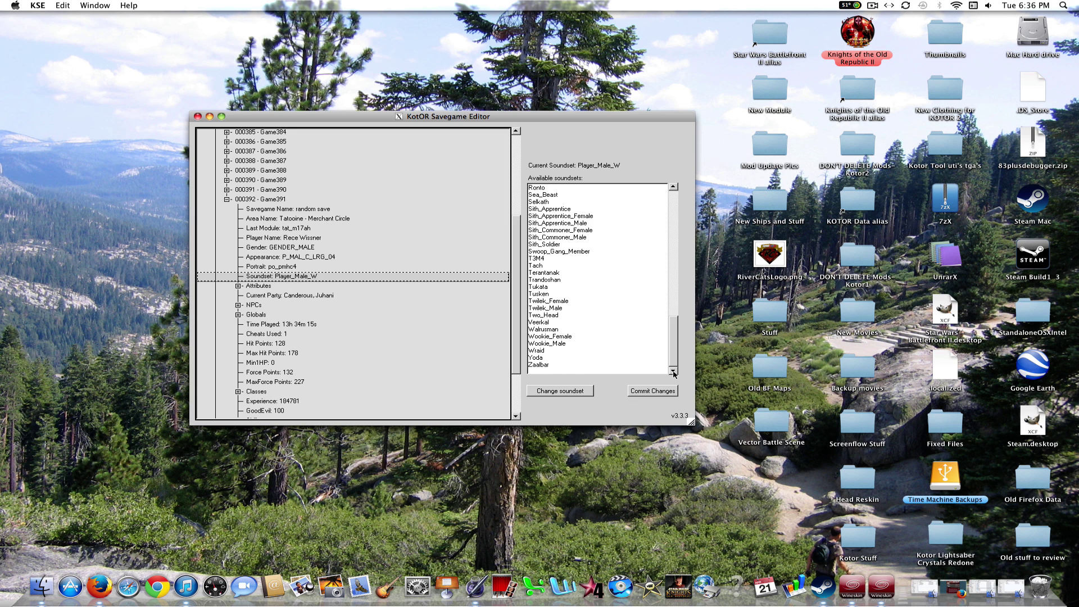
Expand the Attributes of Game391, view the STR, DEX and INT entries, and collapse the group again.
{"action": "left_click", "coordinate": [237, 285]}
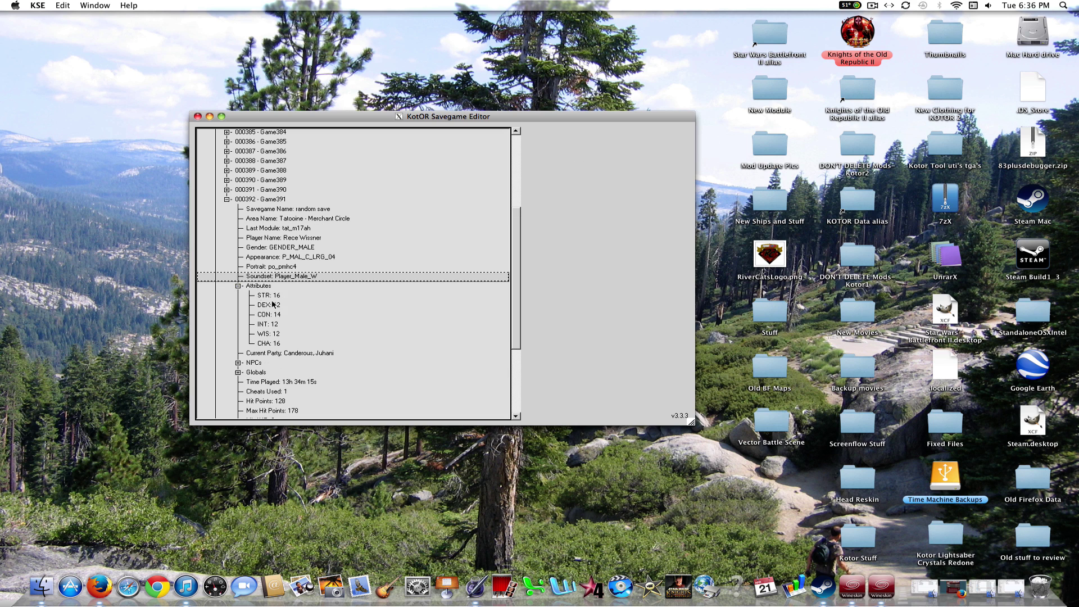
{"action": "left_click", "coordinate": [267, 295]}
{"action": "left_click", "coordinate": [269, 305]}
{"action": "left_click", "coordinate": [268, 324]}
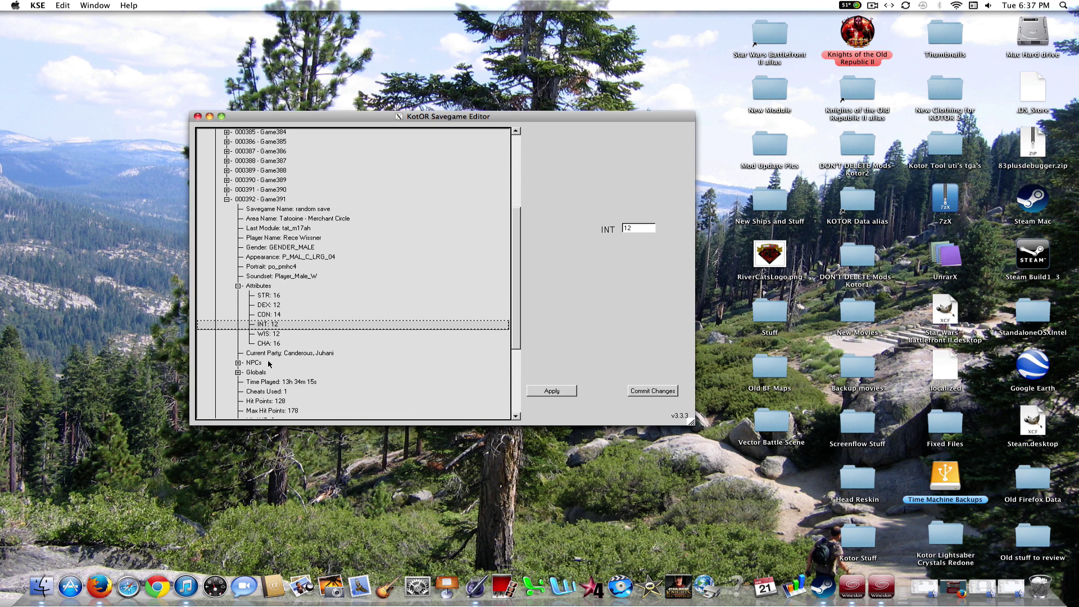
{"action": "left_click", "coordinate": [238, 285]}
View the Current Party selection of Game391 and Canderous's properties under NPCs, then collapse the NPCs group.
{"action": "left_click", "coordinate": [269, 296]}
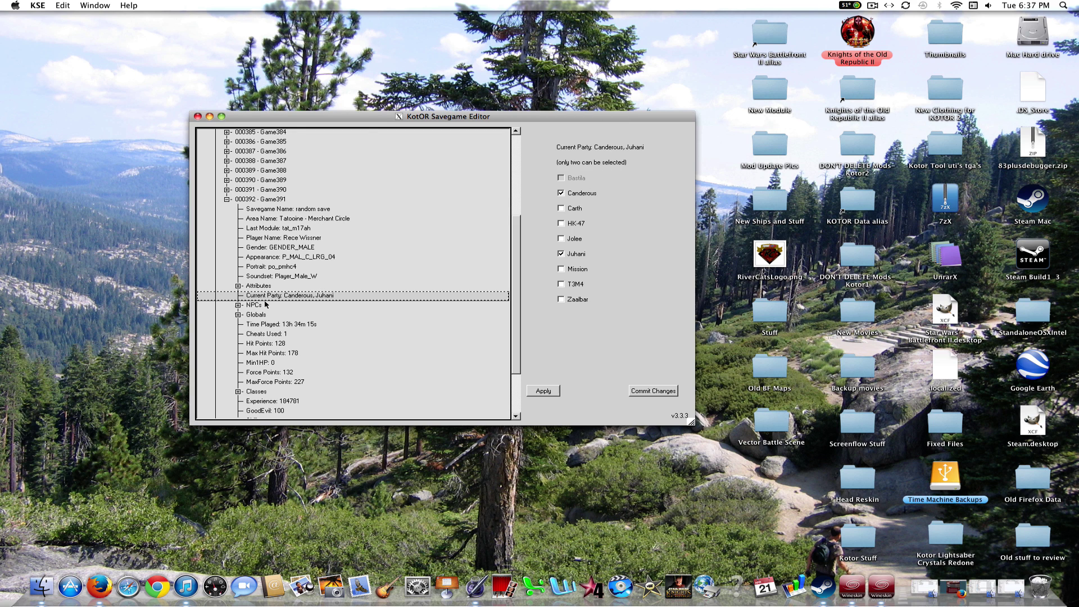
{"action": "left_click", "coordinate": [239, 306]}
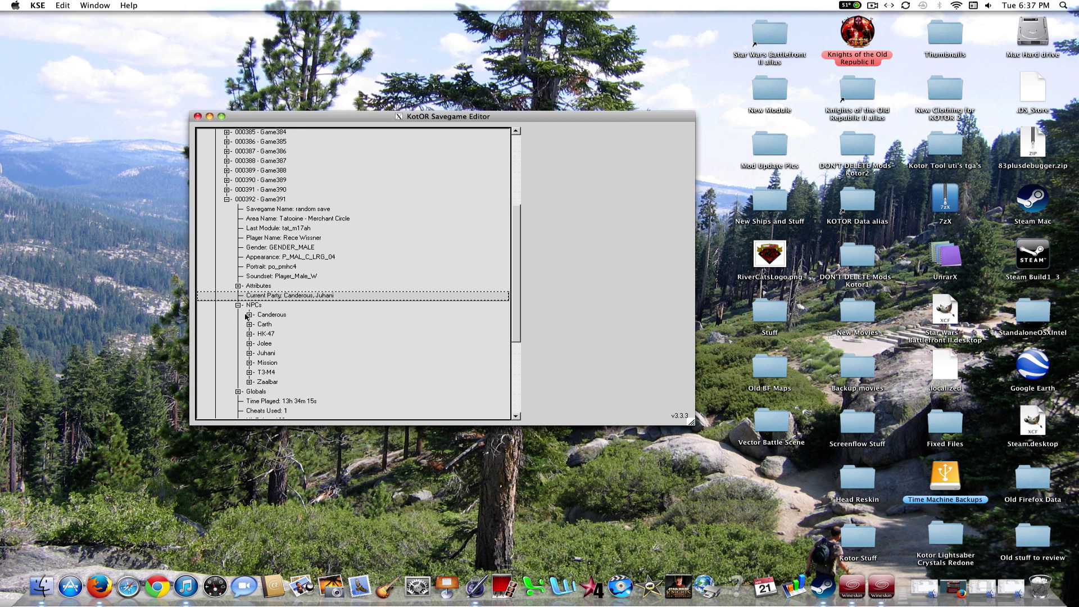
{"action": "left_click", "coordinate": [250, 315]}
{"action": "left_click", "coordinate": [249, 314]}
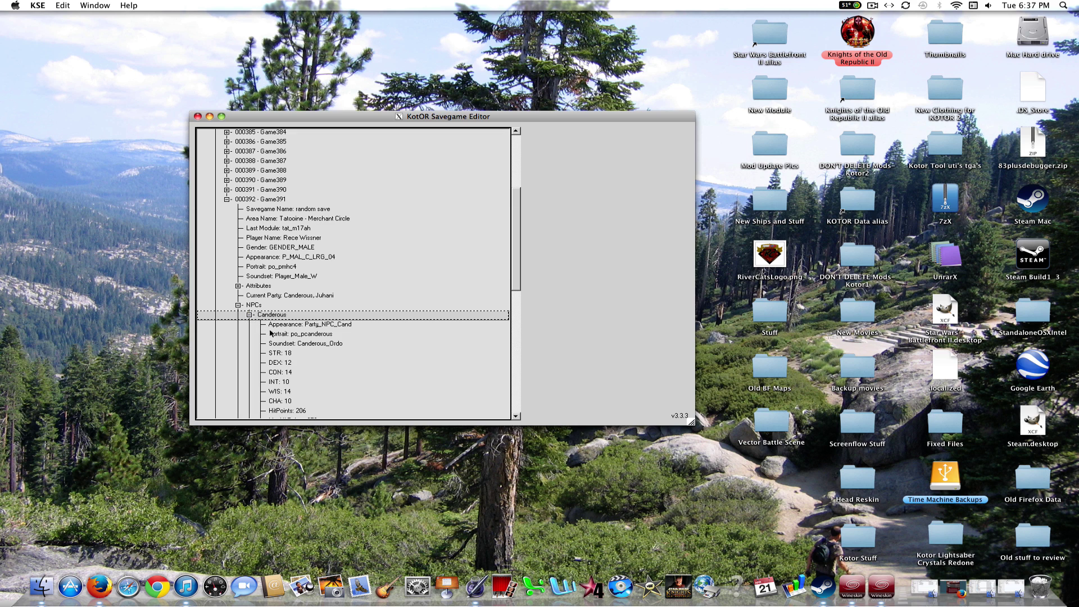
{"action": "left_click", "coordinate": [286, 354]}
{"action": "left_click", "coordinate": [238, 305]}
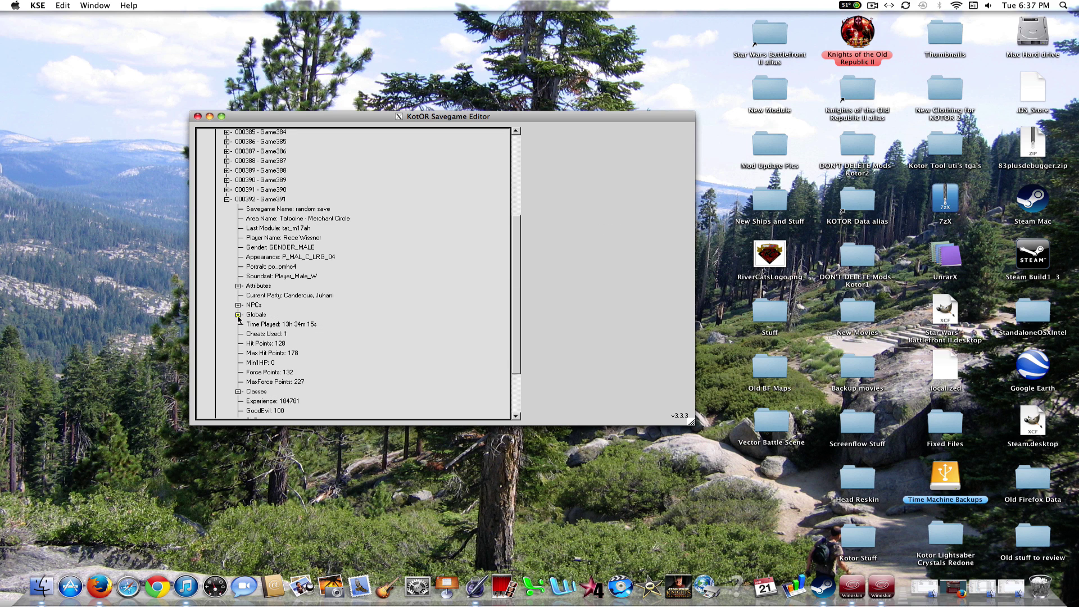
Look into the Globals group of Game391 and view its Time Played and Cheats Used settings.
{"action": "left_click", "coordinate": [238, 314]}
{"action": "left_click", "coordinate": [238, 314]}
{"action": "left_click", "coordinate": [316, 324]}
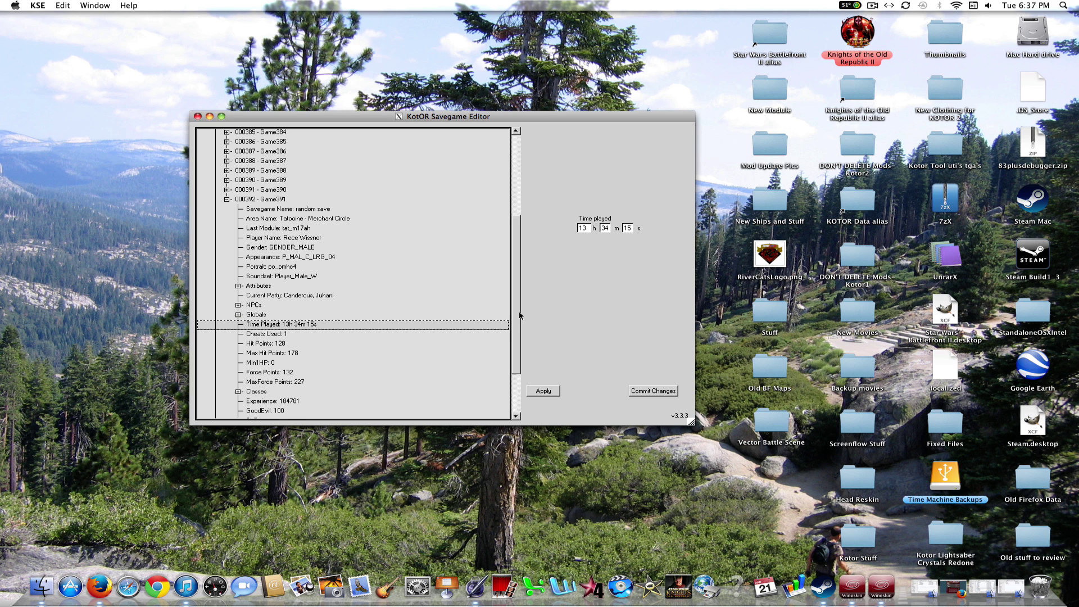
{"action": "scroll", "coordinate": [519, 316], "scroll_direction": "down", "scroll_amount": 3}
{"action": "left_click", "coordinate": [283, 266]}
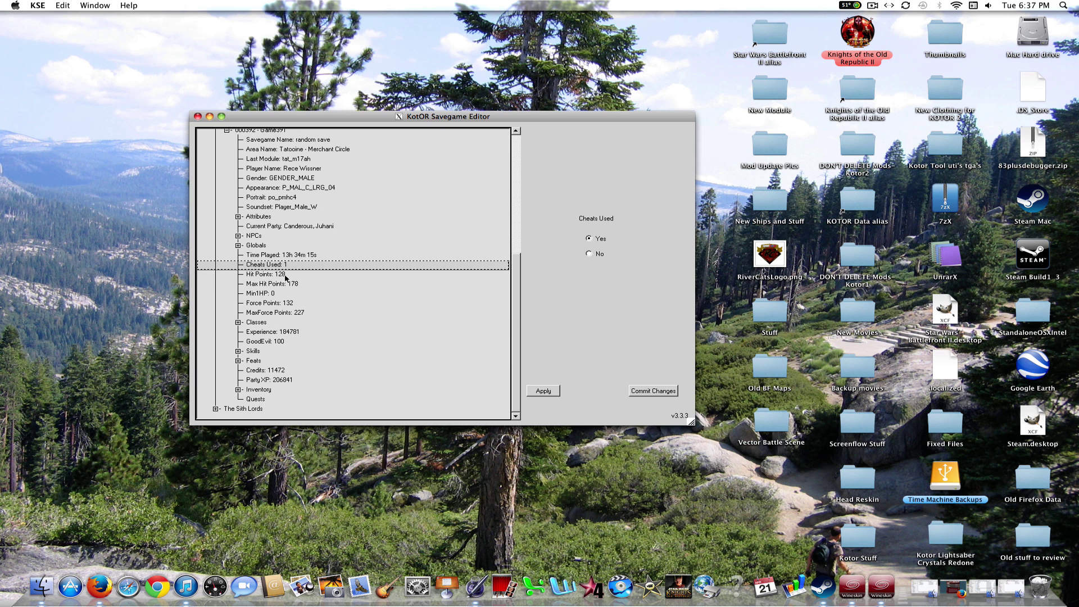
View the Hit Points, Max Hit Points, Force Points and MaxForce Points entries of Game391.
{"action": "left_click", "coordinate": [286, 274]}
{"action": "left_click", "coordinate": [293, 283]}
{"action": "left_click", "coordinate": [281, 303]}
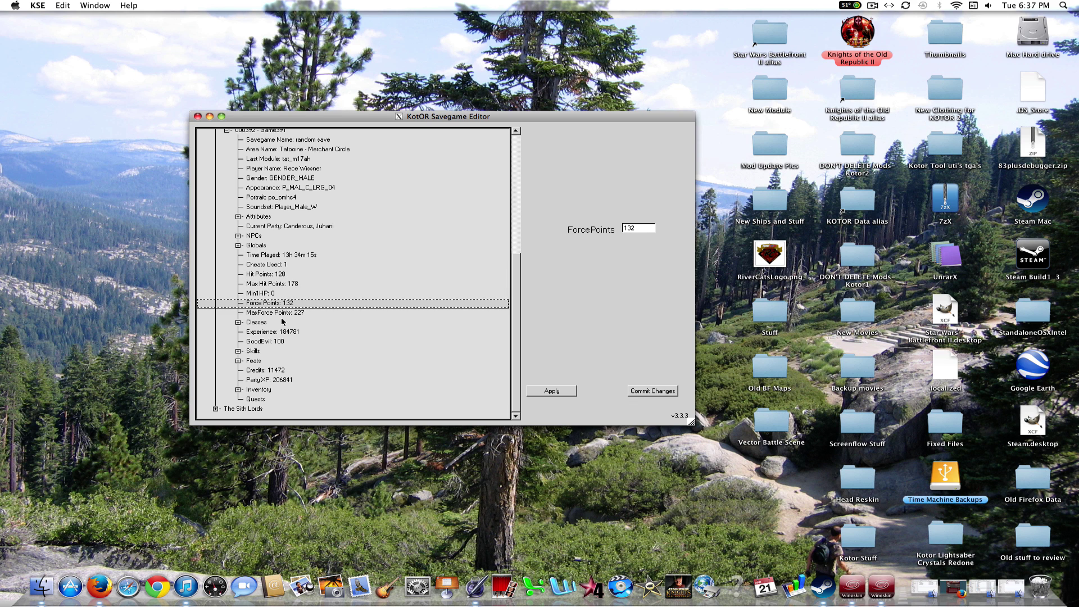
{"action": "left_click", "coordinate": [279, 313]}
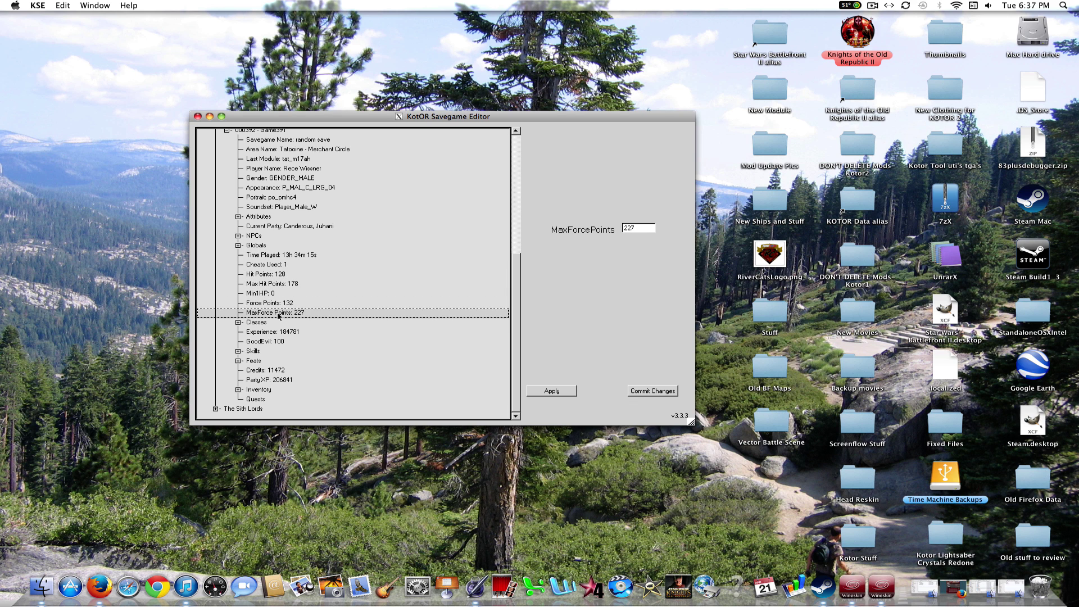
Expand Classes, inspect the Soldier class options and its Level entry, and collapse Soldier again.
{"action": "left_click", "coordinate": [238, 323]}
{"action": "left_click", "coordinate": [261, 332]}
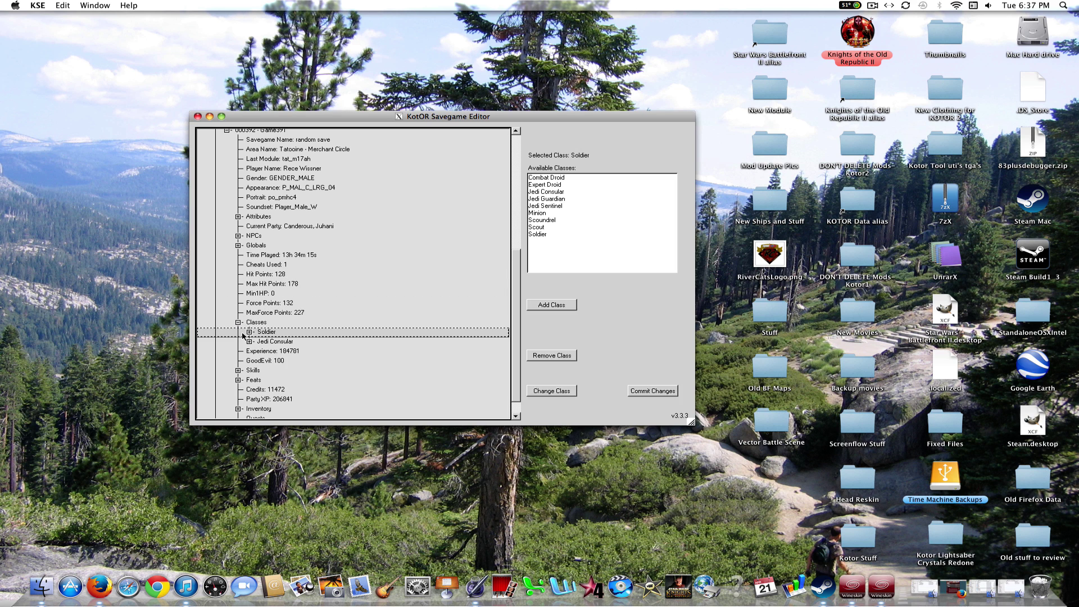
{"action": "left_click", "coordinate": [249, 331]}
{"action": "left_click", "coordinate": [271, 343]}
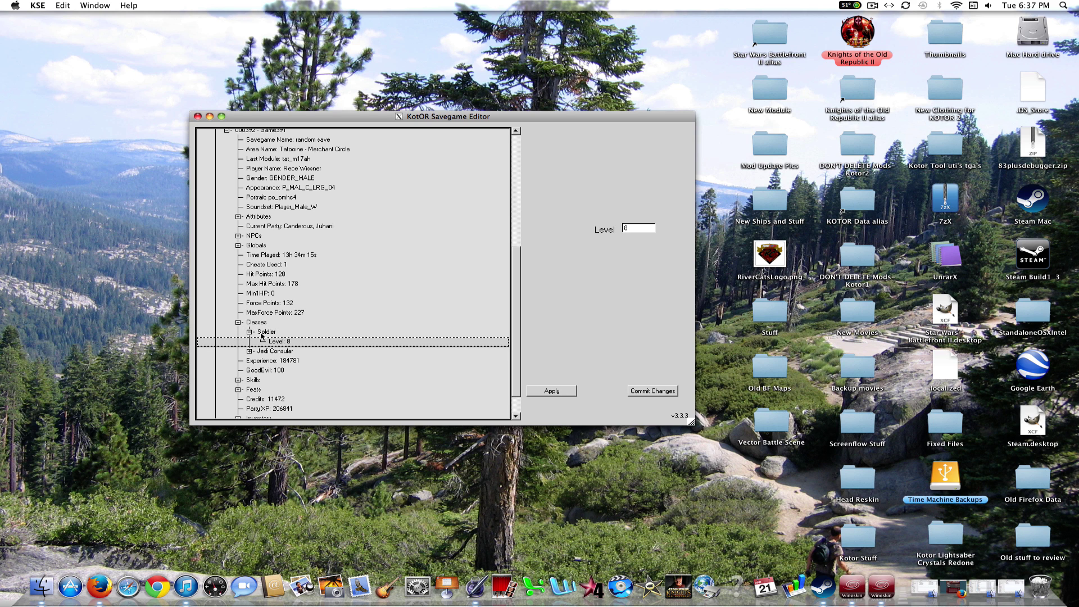
{"action": "left_click", "coordinate": [248, 332]}
Expand the Jedi Consular class and go through the full list of available Force Powers.
{"action": "left_click", "coordinate": [253, 341]}
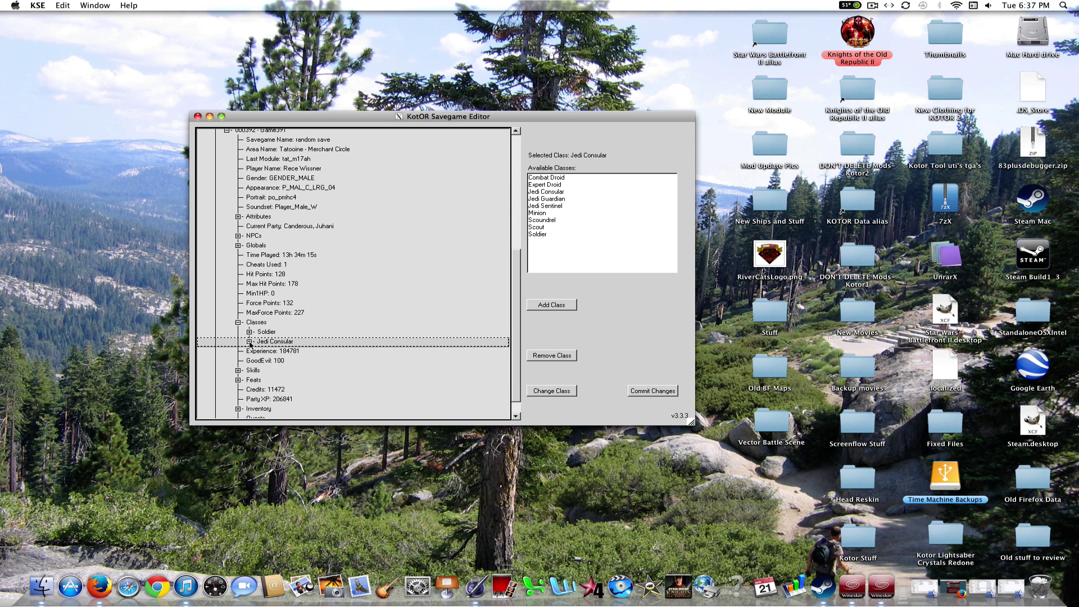
{"action": "left_click", "coordinate": [248, 341]}
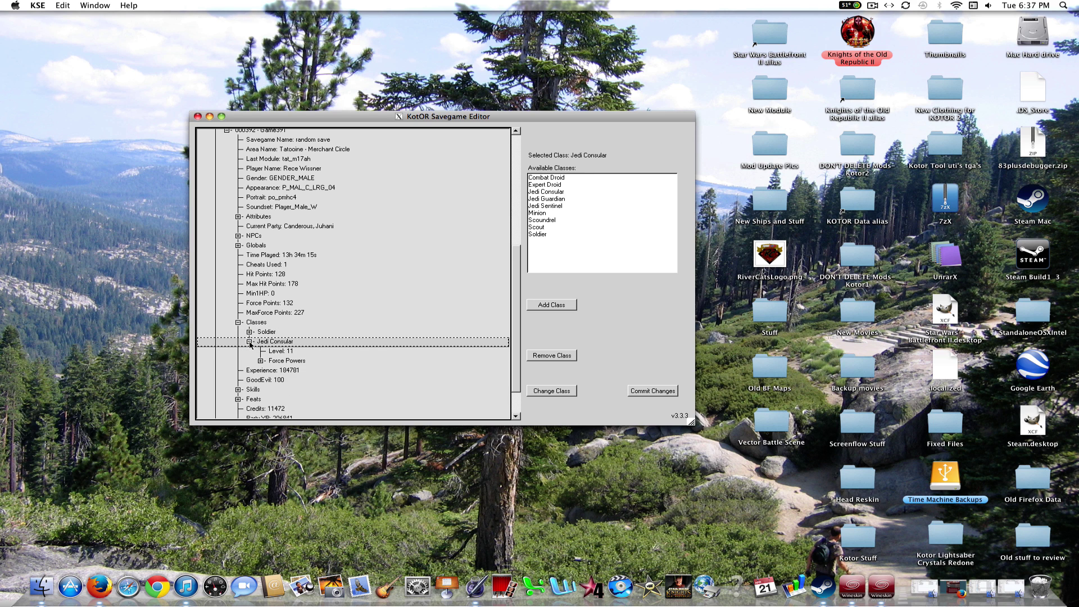
{"action": "left_click", "coordinate": [278, 362]}
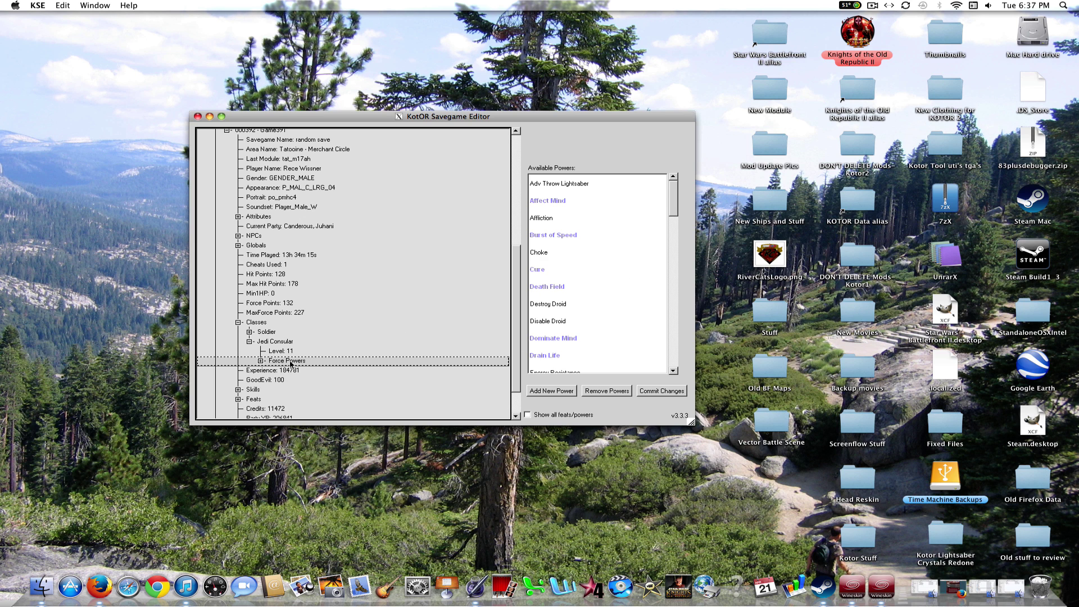
{"action": "left_click_drag", "start_coordinate": [672, 190], "coordinate": [663, 316]}
{"action": "scroll", "coordinate": [659, 316], "scroll_direction": "down", "scroll_amount": 5}
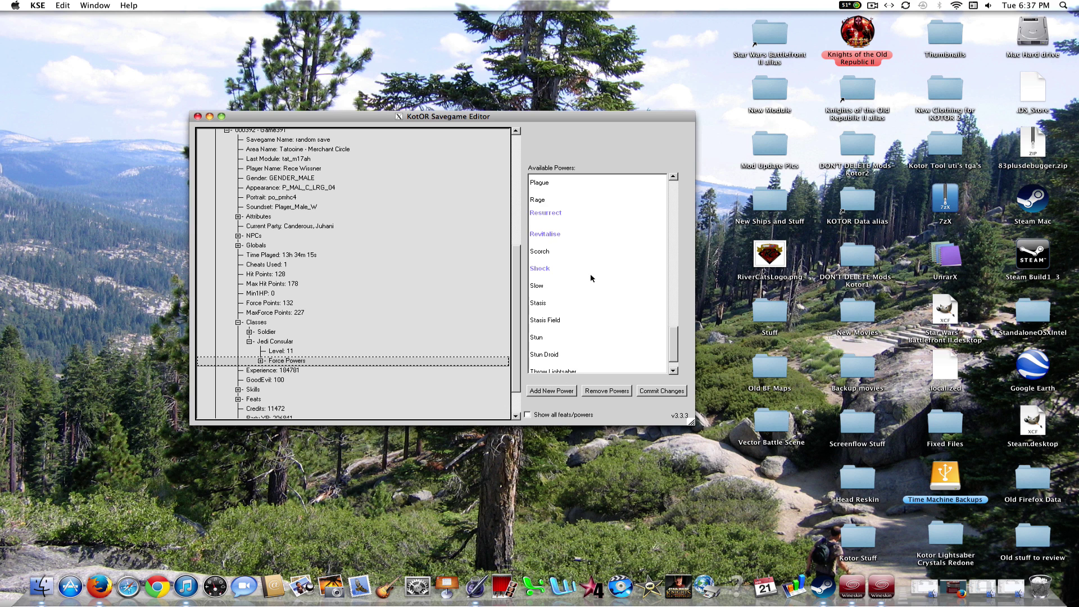
{"action": "left_click_drag", "start_coordinate": [676, 345], "coordinate": [673, 375]}
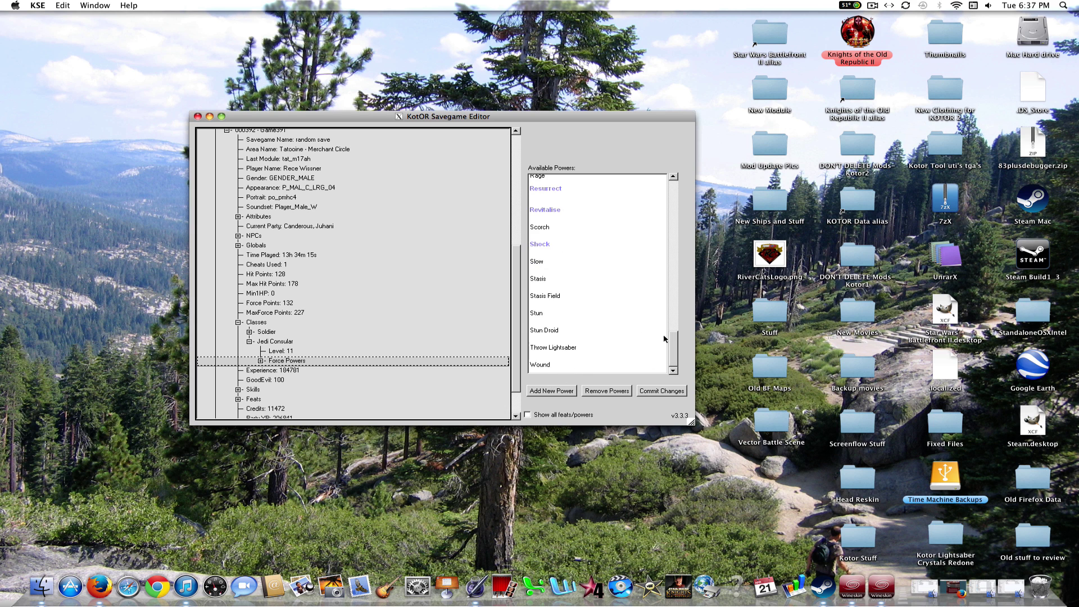
{"action": "scroll", "coordinate": [663, 339], "scroll_direction": "up", "scroll_amount": 15}
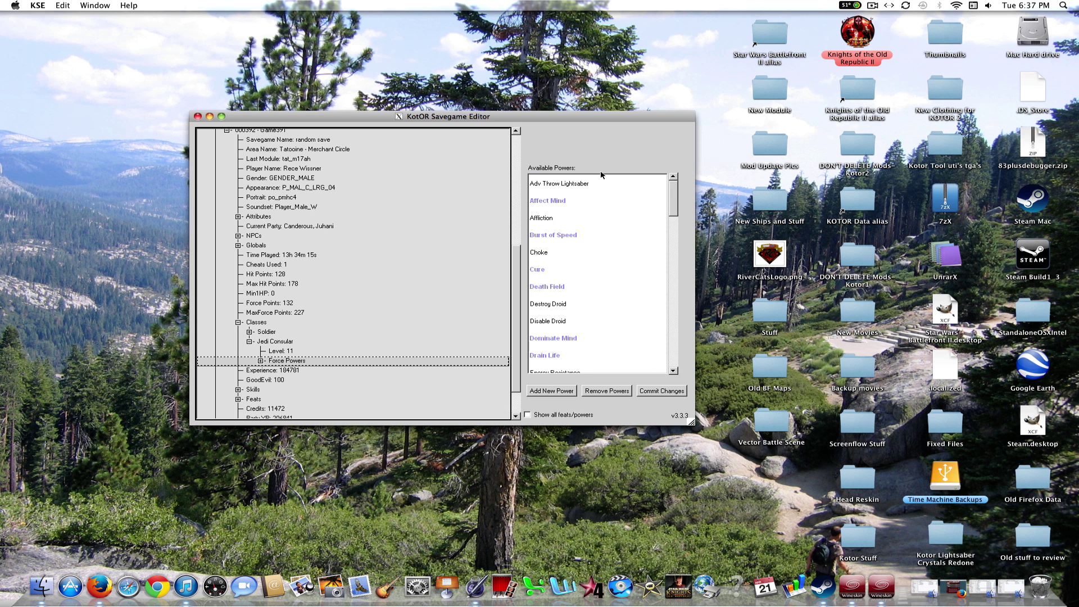
Expand the character's existing Force Powers, view Force Strike and Knight Revitalise, and collapse the Jedi Consular and Classes groups.
{"action": "left_click", "coordinate": [261, 361]}
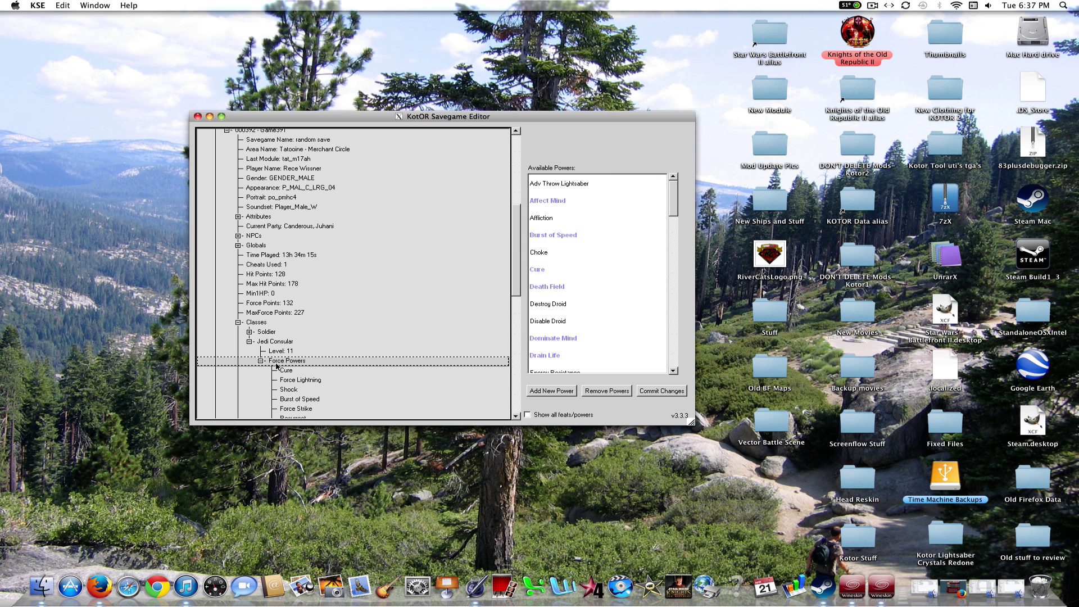
{"action": "scroll", "coordinate": [511, 281], "scroll_direction": "down", "scroll_amount": 5}
{"action": "left_click", "coordinate": [300, 238]}
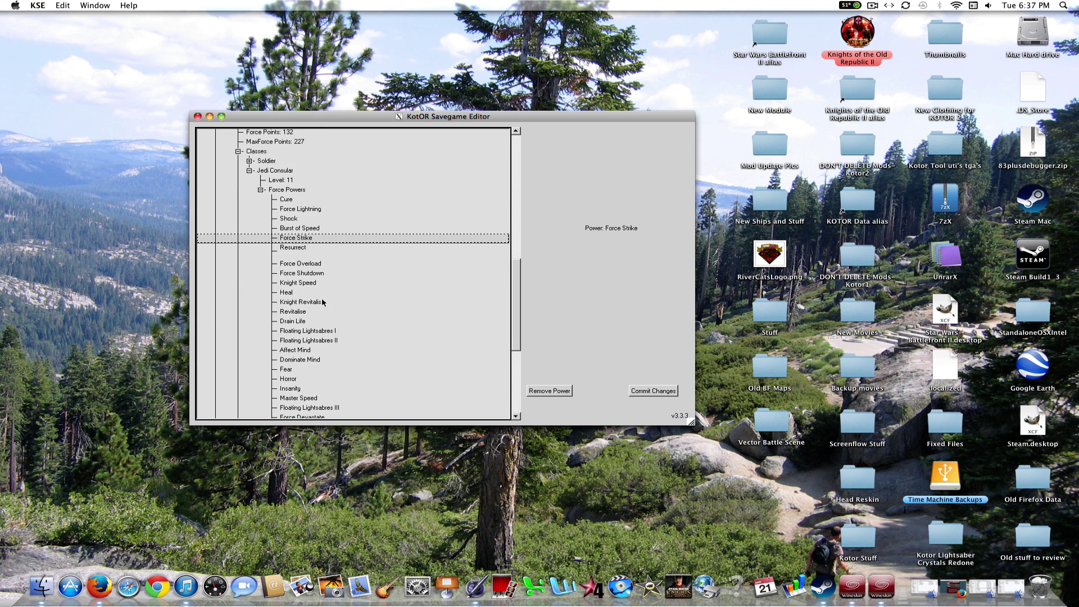
{"action": "left_click", "coordinate": [323, 303]}
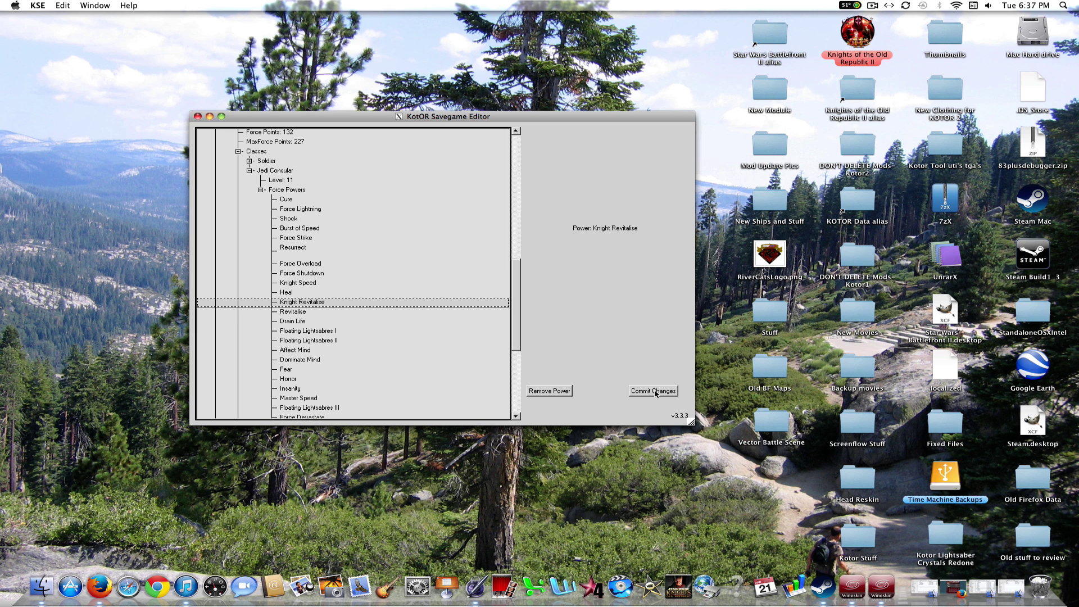
{"action": "scroll", "coordinate": [507, 260], "scroll_direction": "up", "scroll_amount": 4}
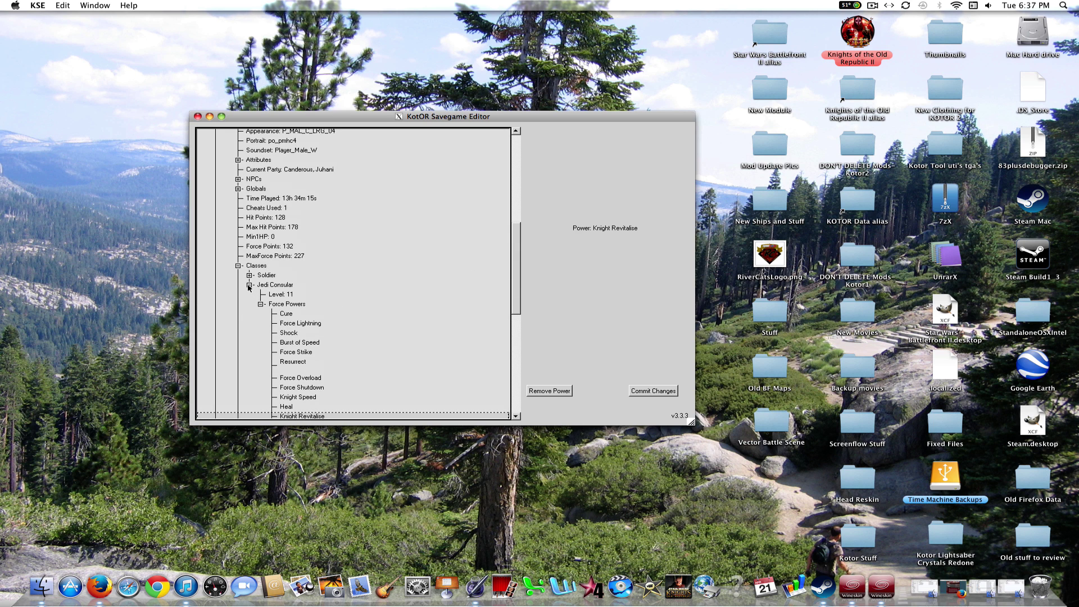
{"action": "left_click", "coordinate": [249, 285]}
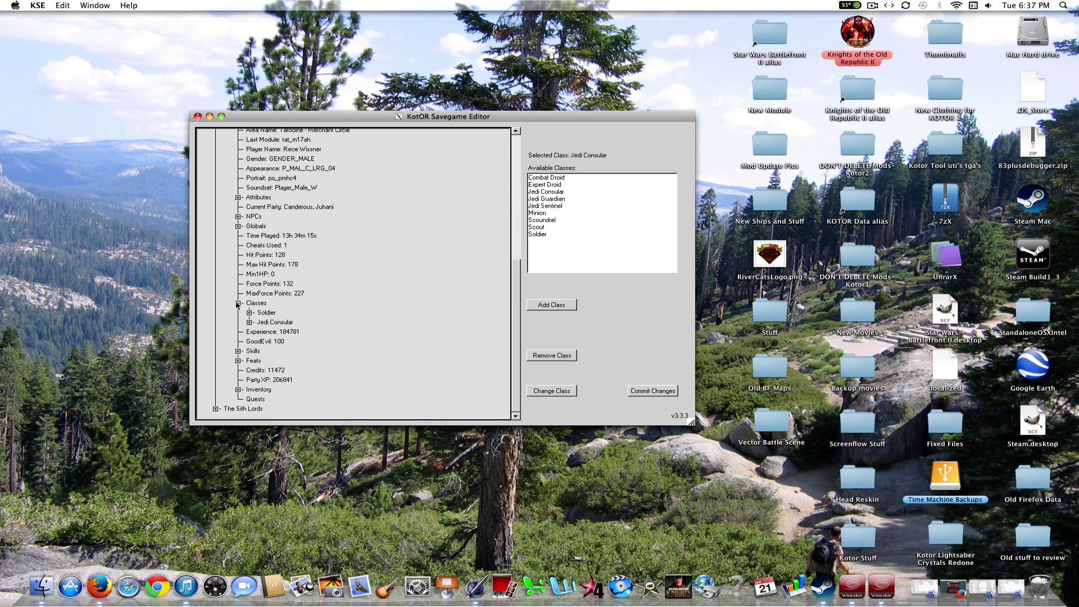
{"action": "left_click", "coordinate": [238, 305]}
View the Experience and GoodEvil entries and the list of Skills of Game391, collapsing Skills again.
{"action": "left_click", "coordinate": [271, 334]}
{"action": "left_click", "coordinate": [277, 342]}
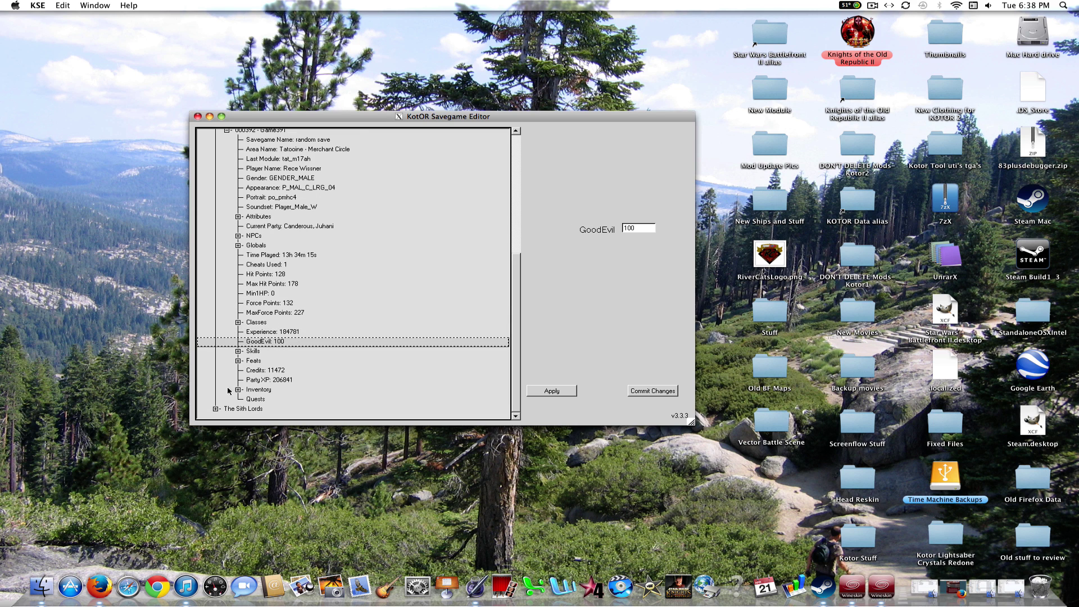
{"action": "left_click", "coordinate": [238, 350]}
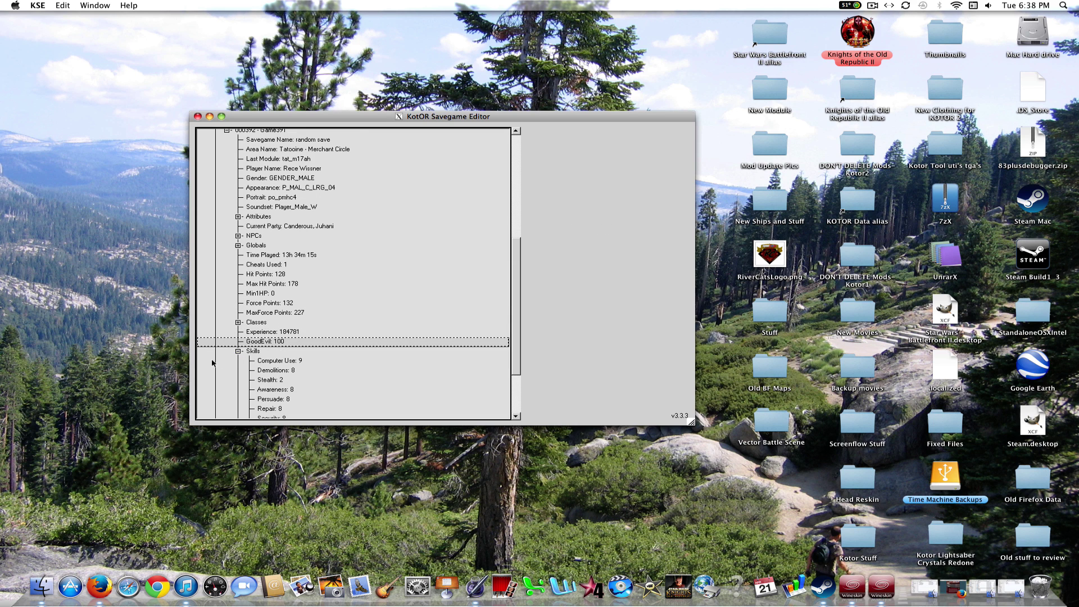
{"action": "left_click", "coordinate": [238, 350]}
Examine the available feats and the character's existing Feats, including Power Attack, and collapse the Feats group.
{"action": "left_click", "coordinate": [252, 362]}
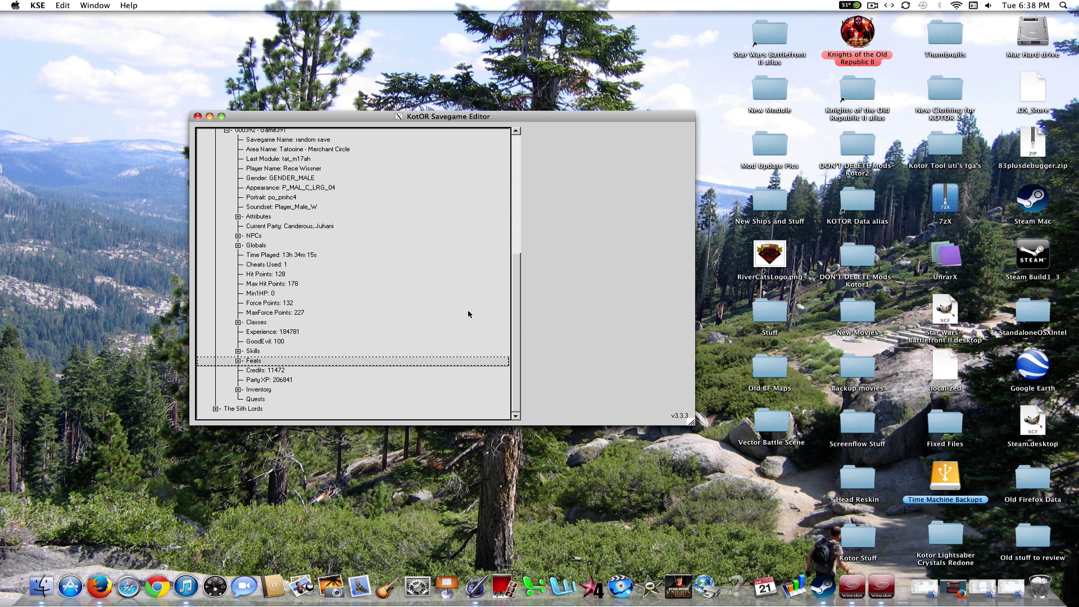
{"action": "left_click", "coordinate": [238, 361]}
{"action": "left_click", "coordinate": [239, 361]}
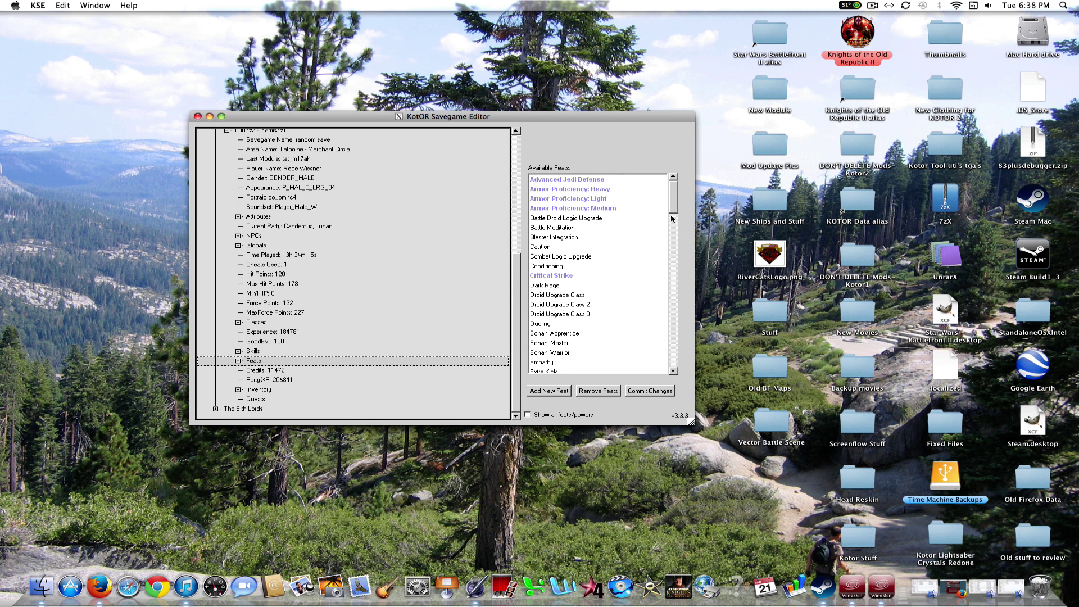
{"action": "left_click_drag", "start_coordinate": [673, 207], "coordinate": [544, 146]}
{"action": "left_click", "coordinate": [238, 360]}
{"action": "left_click", "coordinate": [275, 398]}
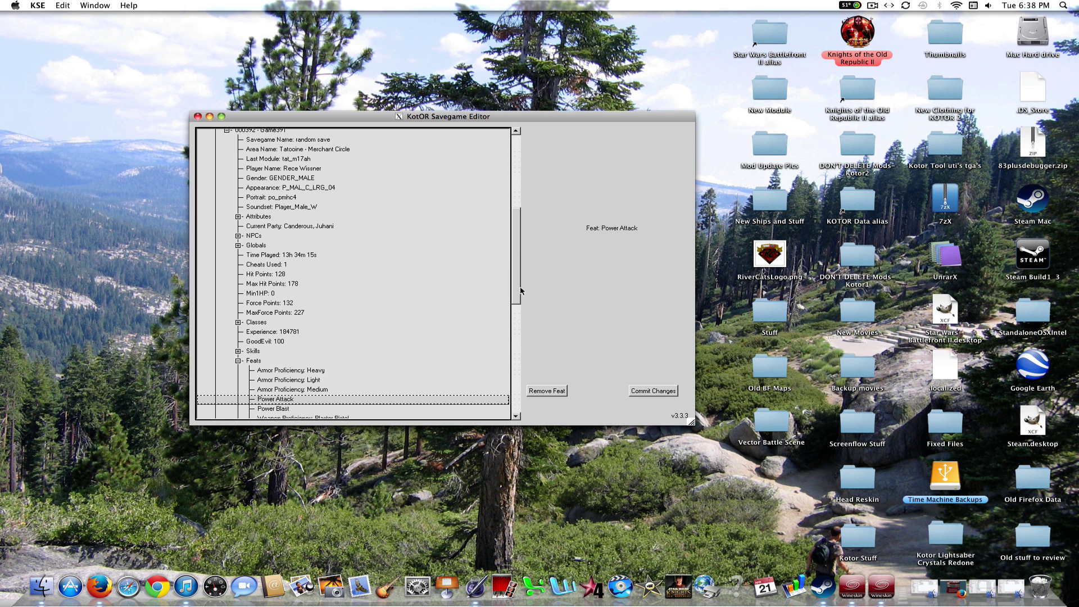
{"action": "left_click_drag", "start_coordinate": [517, 291], "coordinate": [515, 329]}
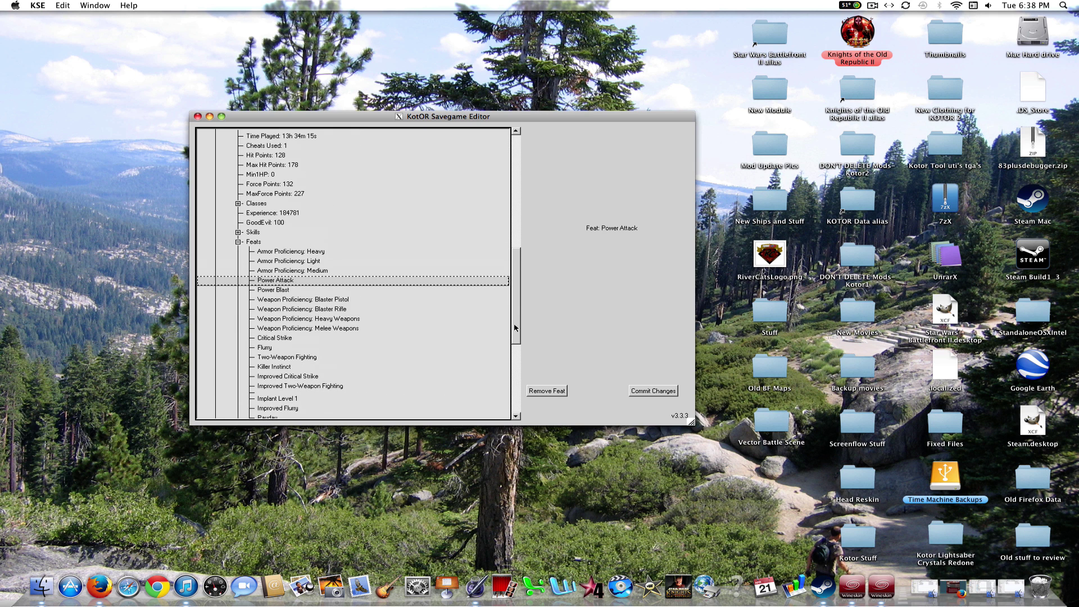
{"action": "left_click", "coordinate": [239, 242]}
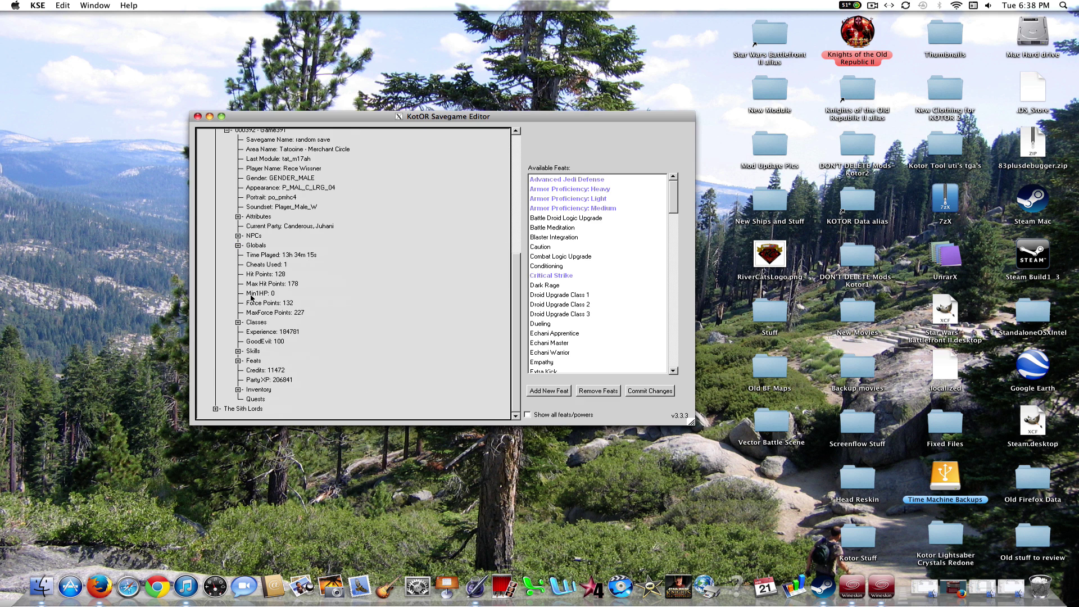
View the Credits and Party XP entries and go through the items under Inventory, collapsing the group again.
{"action": "left_click", "coordinate": [268, 372]}
{"action": "left_click", "coordinate": [275, 379]}
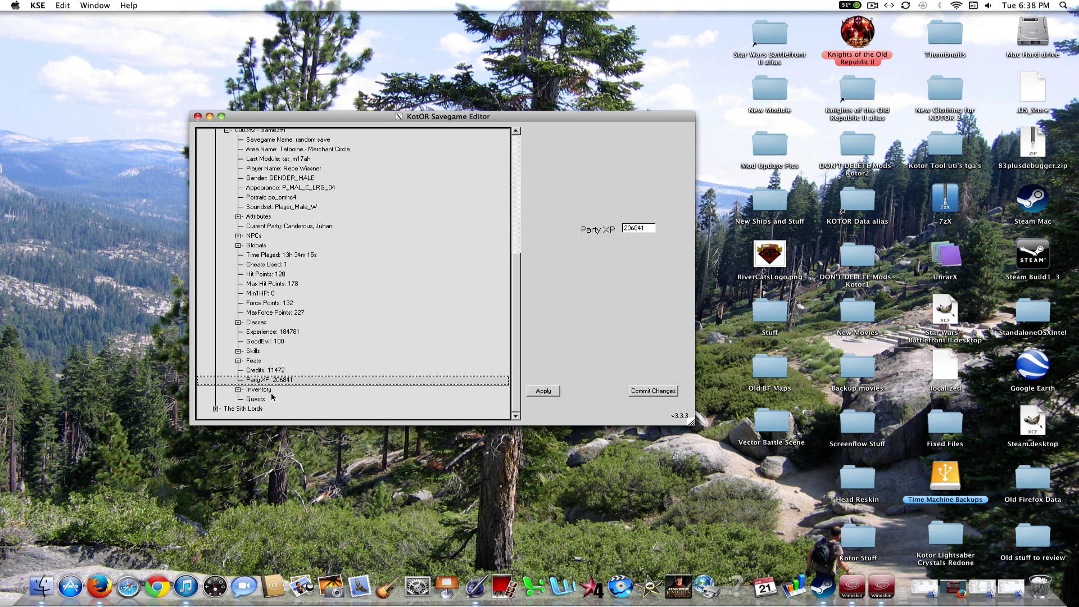
{"action": "left_click", "coordinate": [240, 392]}
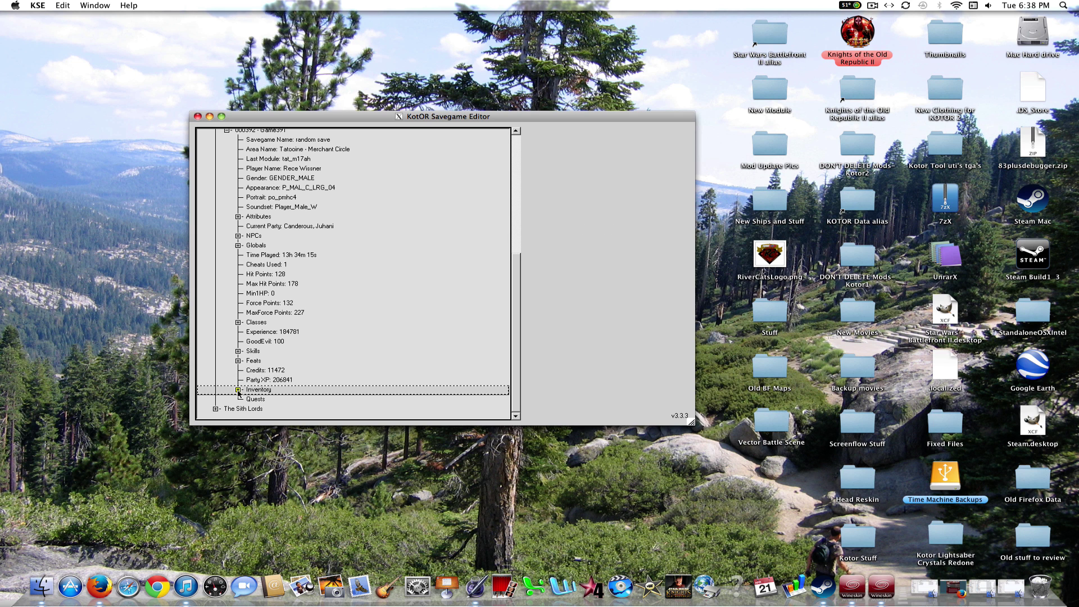
{"action": "left_click", "coordinate": [238, 391]}
{"action": "left_click_drag", "start_coordinate": [516, 190], "coordinate": [455, 352]}
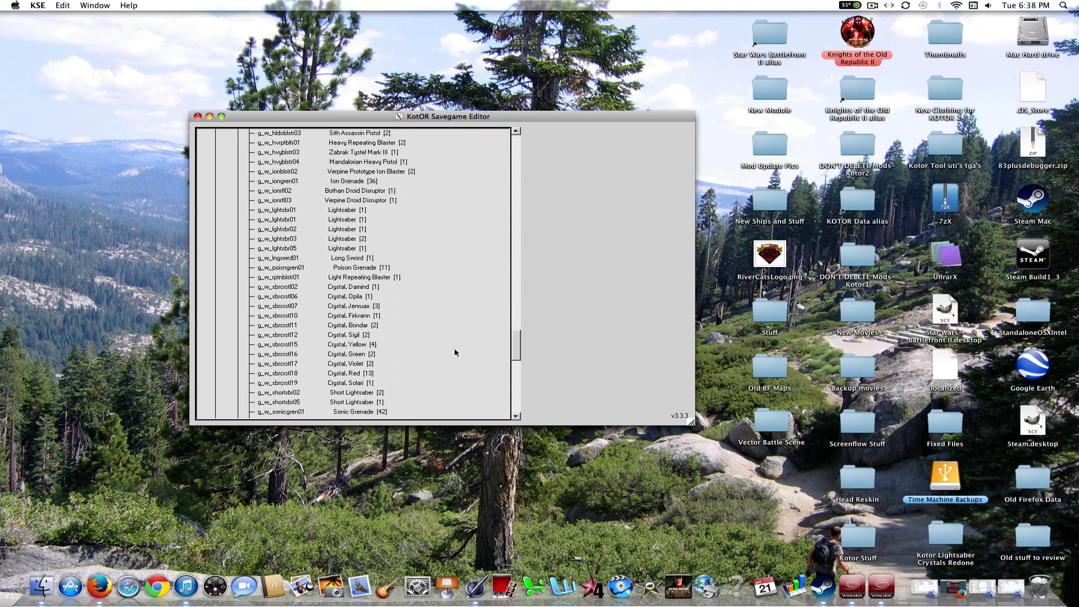
{"action": "scroll", "coordinate": [251, 267], "scroll_direction": "up", "scroll_amount": 15}
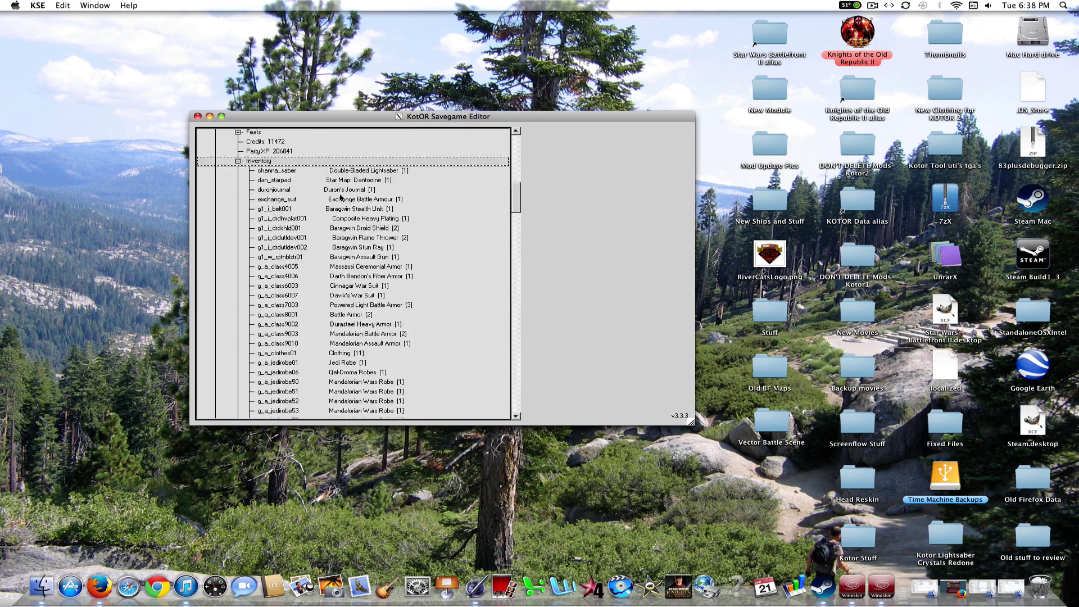
{"action": "left_click", "coordinate": [238, 380]}
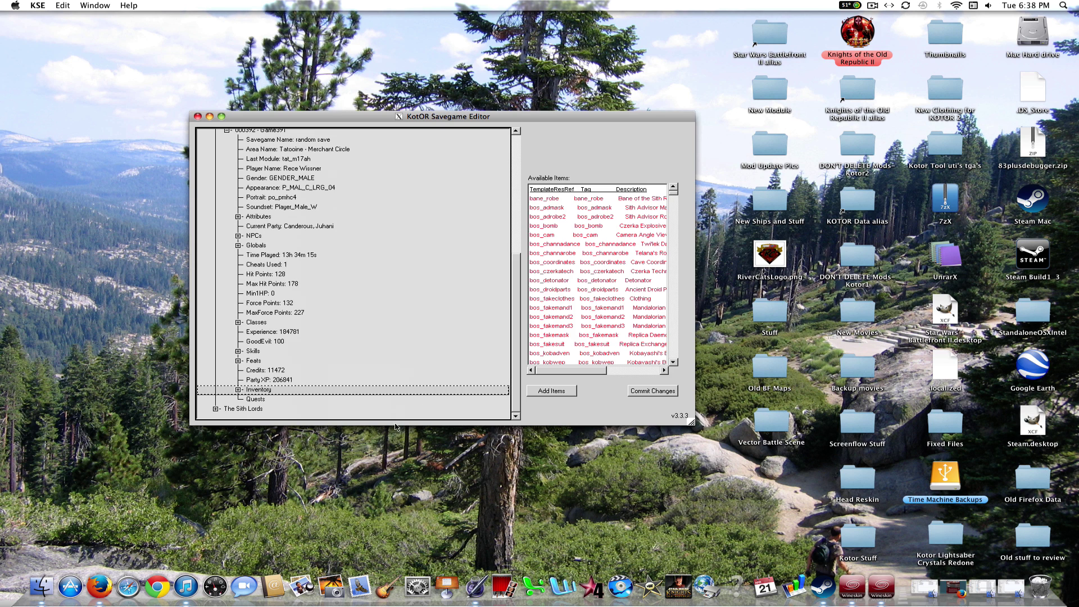
Check the available quests of Game391 and return to the items available for its Inventory.
{"action": "left_click", "coordinate": [267, 400]}
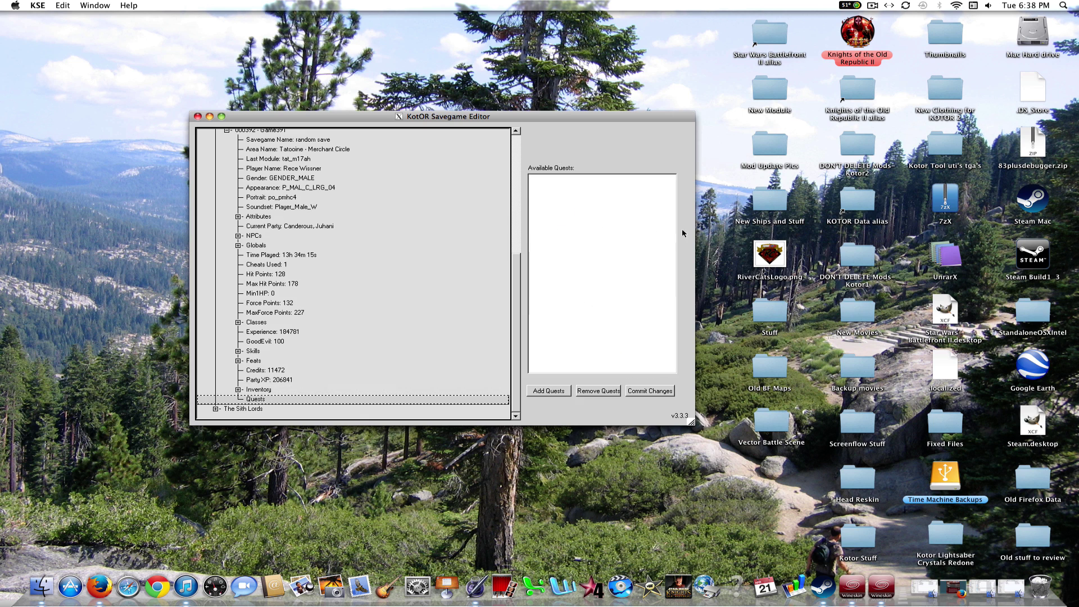
{"action": "left_click", "coordinate": [282, 390]}
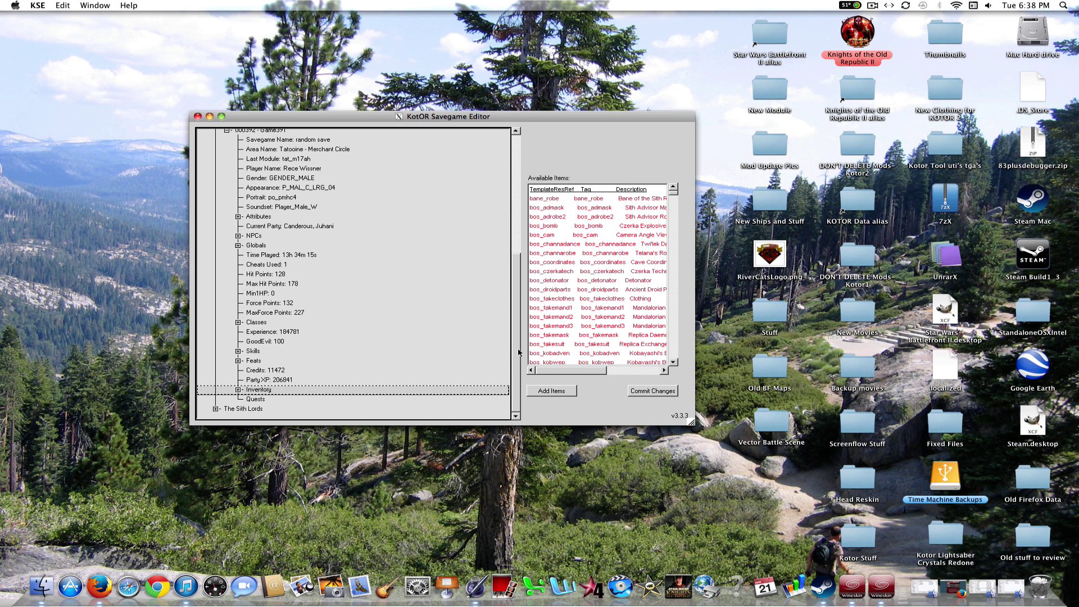
Collapse Game391 and the Knights of the Old Republic group, view the QUICKSAVE properties under The Sith Lords, and collapse that savegame again.
{"action": "scroll", "coordinate": [518, 352], "scroll_direction": "up", "scroll_amount": 8}
{"action": "left_click", "coordinate": [227, 344]}
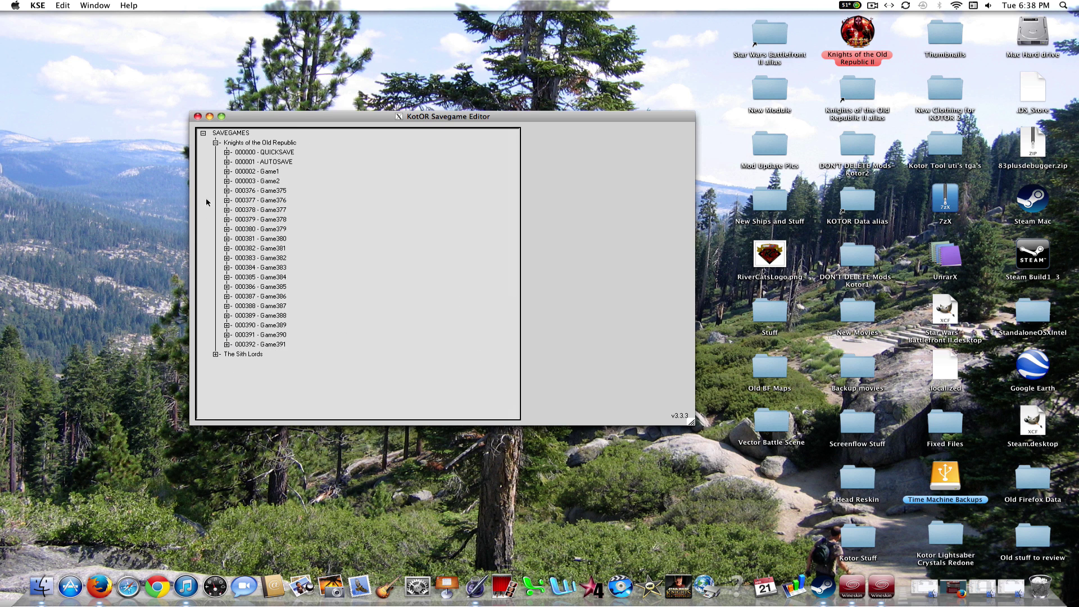
{"action": "left_click", "coordinate": [215, 142]}
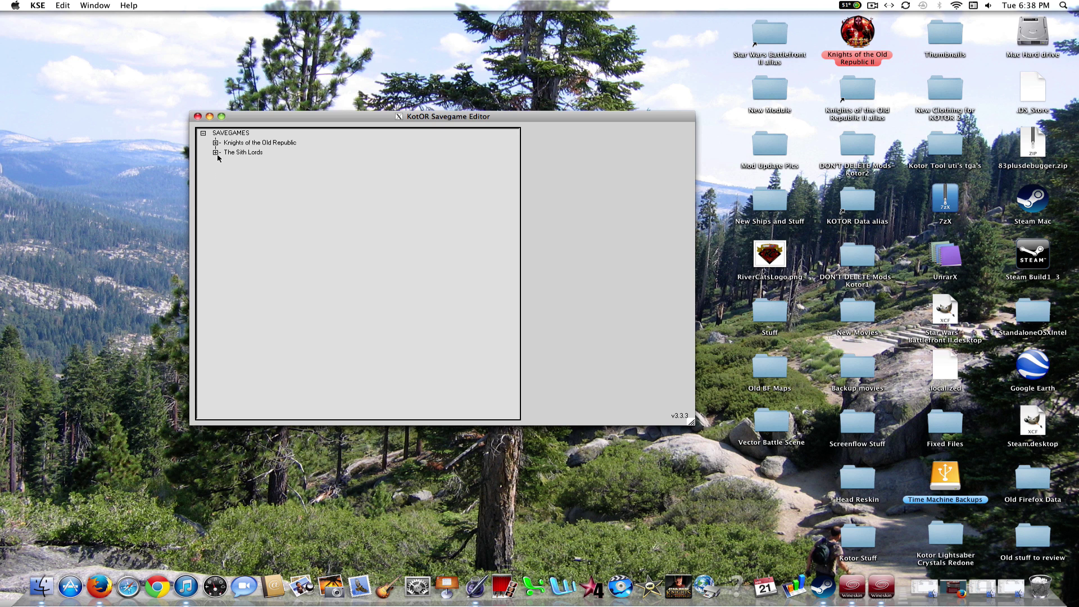
{"action": "left_click", "coordinate": [216, 152]}
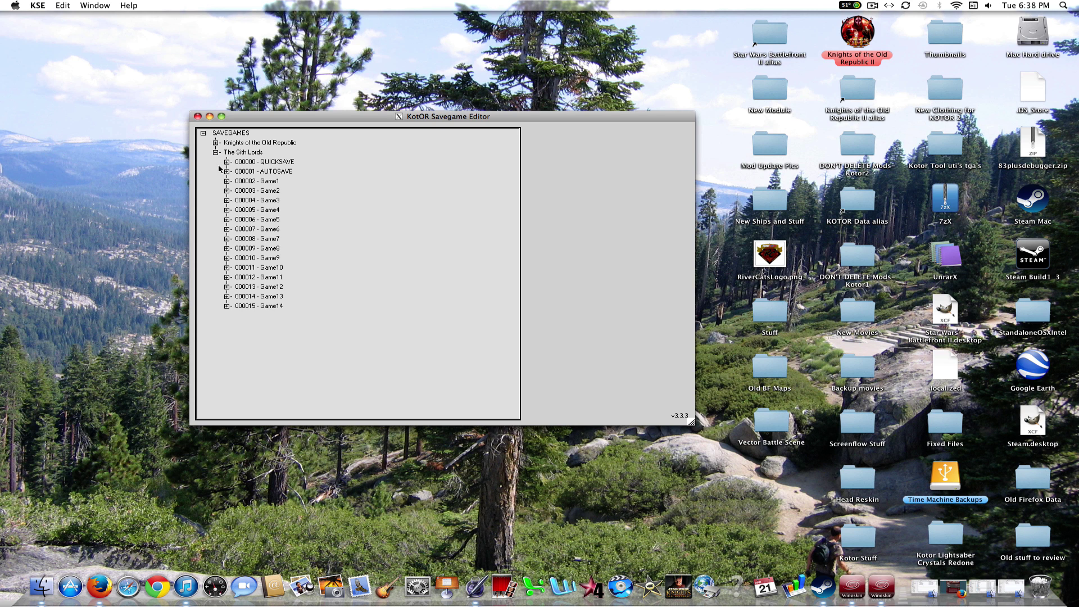
{"action": "left_click", "coordinate": [227, 162]}
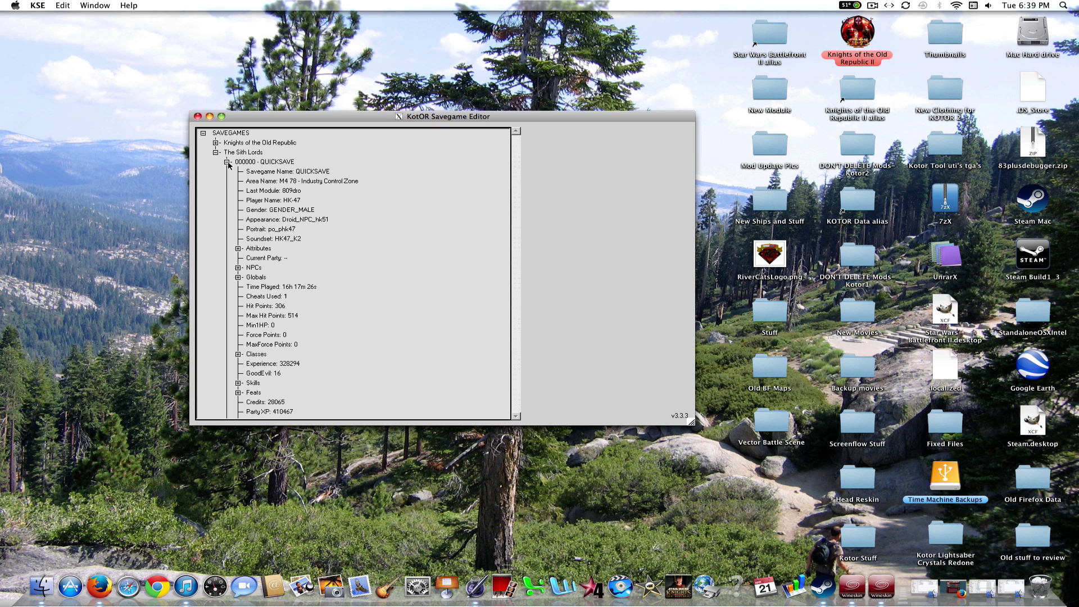
{"action": "left_click", "coordinate": [227, 162]}
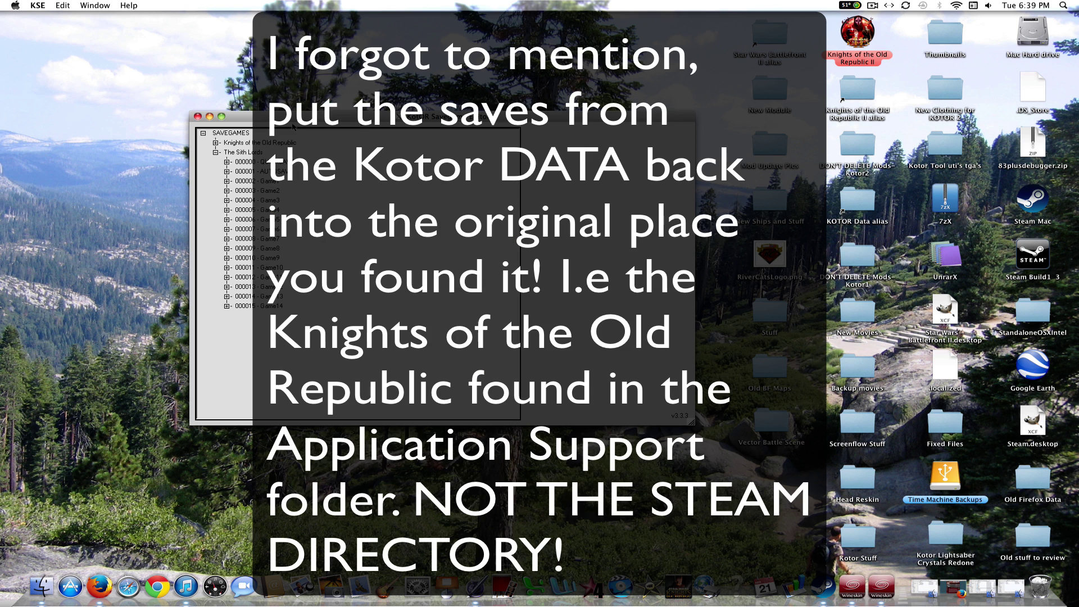
Close the savegame editor, cancel the software installer and quit Wineskin.
{"action": "left_click", "coordinate": [203, 133]}
{"action": "left_click", "coordinate": [198, 116]}
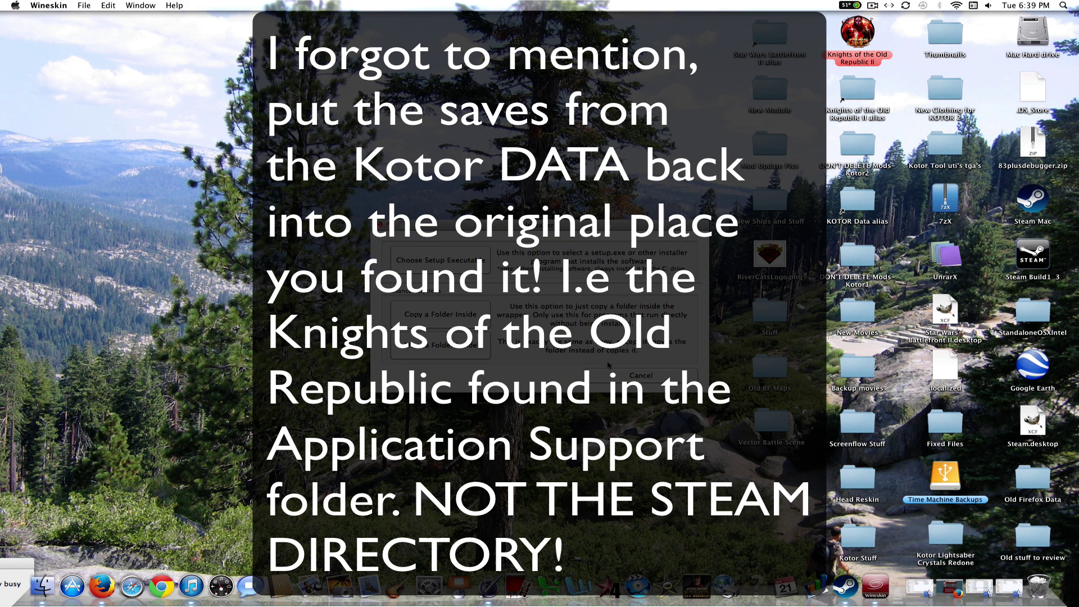
{"action": "left_click", "coordinate": [612, 373]}
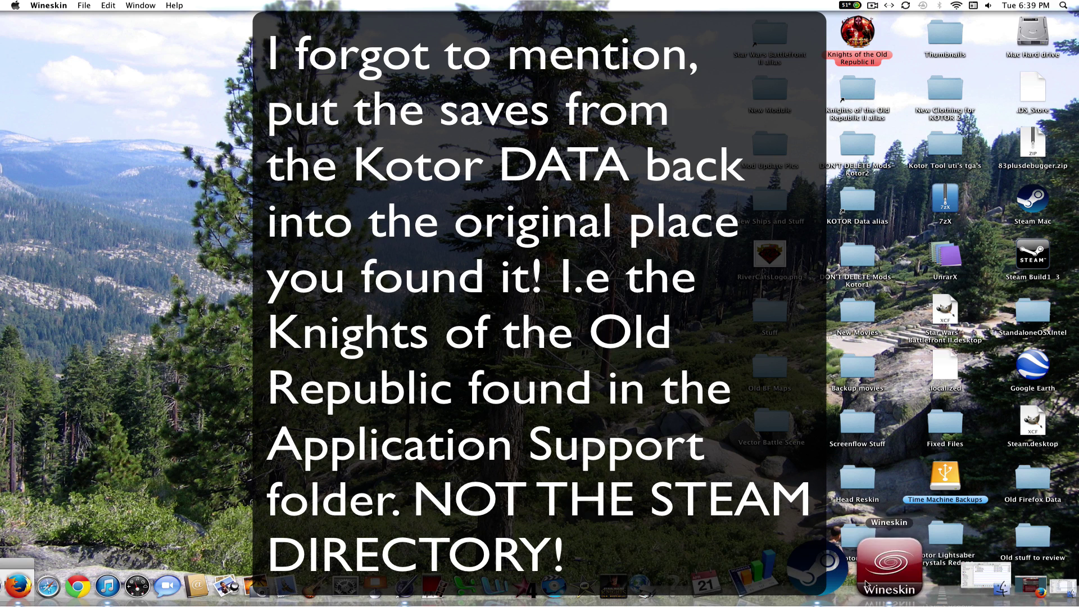
{"action": "right_click", "coordinate": [889, 567]}
{"action": "left_click", "coordinate": [894, 517]}
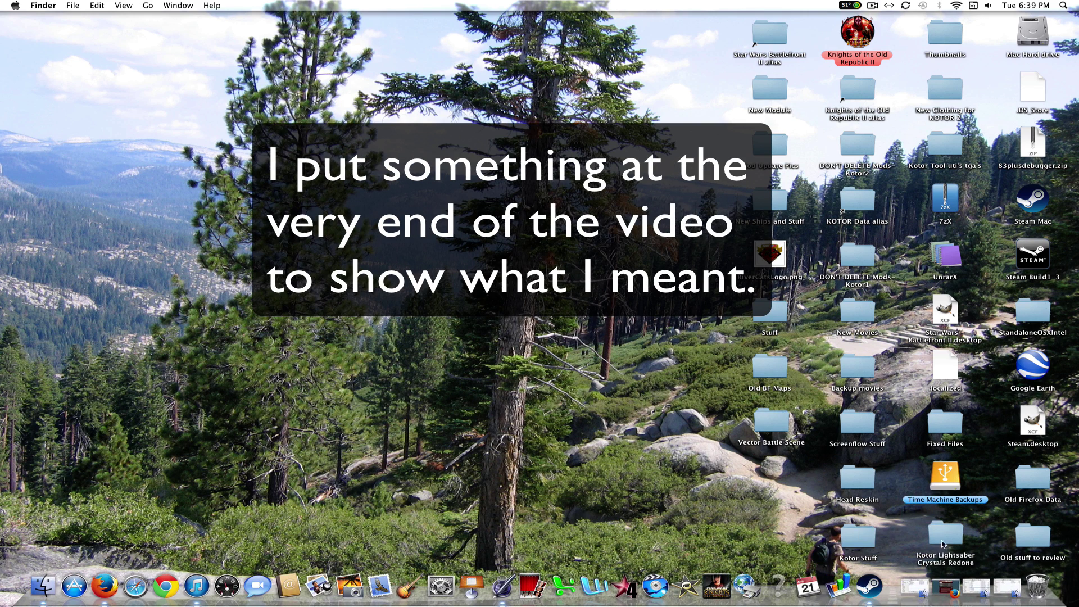
Switch to Finder, search the Mac for the Wineskin folder and open the KSE wrapper inside it.
{"action": "left_click", "coordinate": [925, 574]}
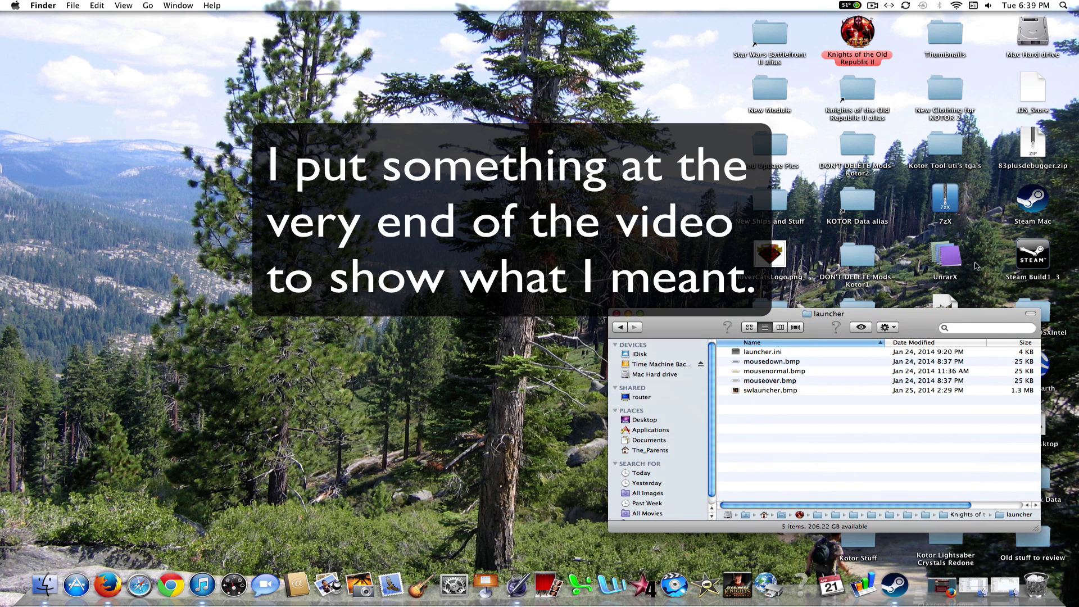
{"action": "left_click", "coordinate": [993, 328]}
{"action": "type", "text": "wineskin"}
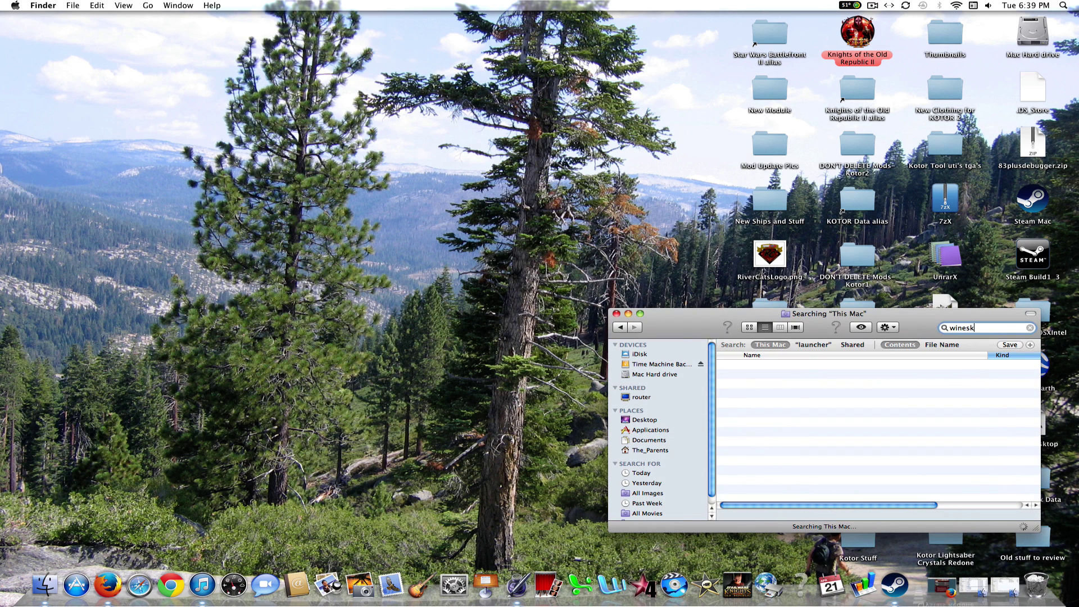
{"action": "key", "text": "super+a"}
{"action": "double_click", "coordinate": [771, 385]}
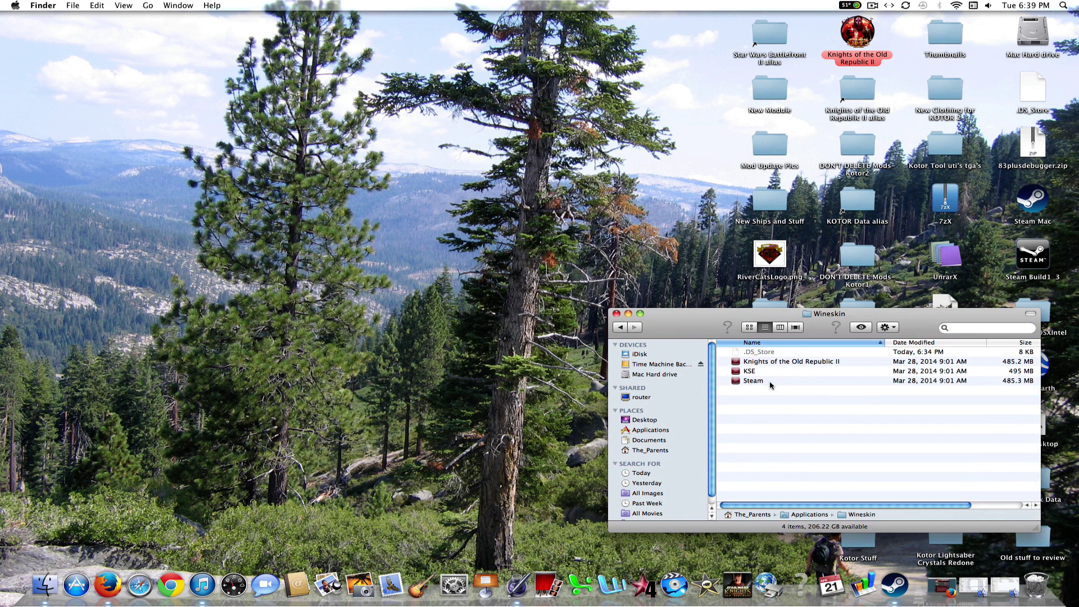
{"action": "double_click", "coordinate": [756, 372]}
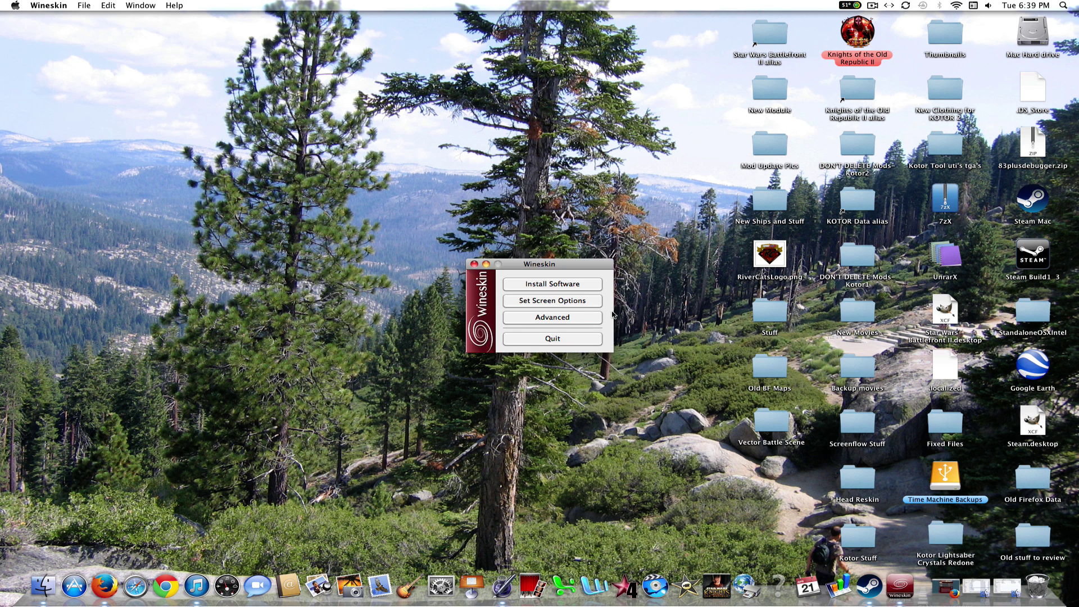
Run the KSE program as the wrapper's setup executable, finding it by searching for kse, and move the editor window towards the screen's centre.
{"action": "left_click", "coordinate": [579, 288]}
{"action": "left_click", "coordinate": [475, 271]}
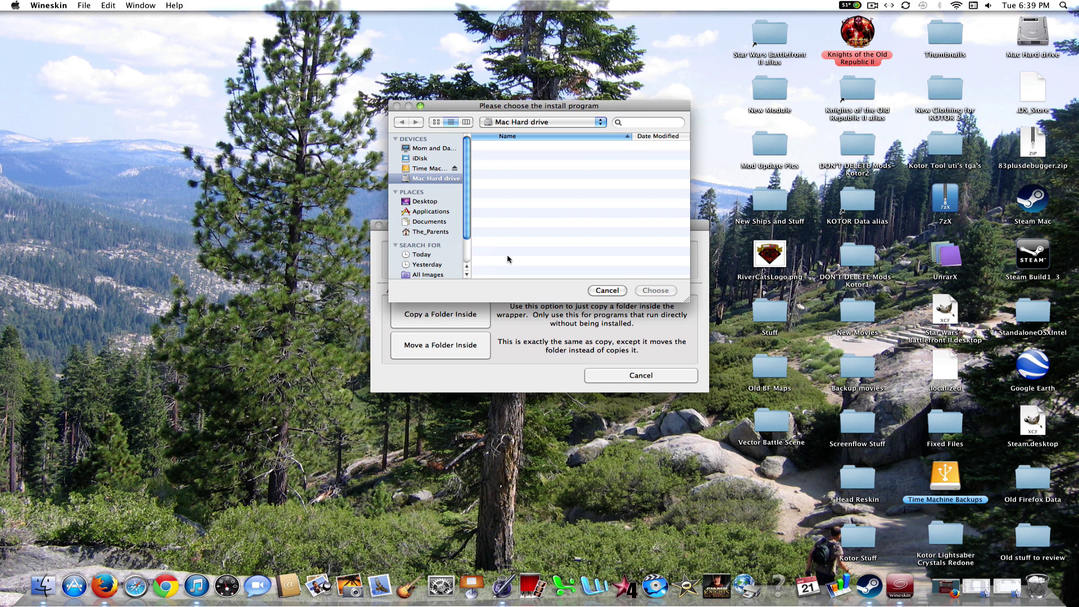
{"action": "left_click", "coordinate": [658, 122]}
{"action": "type", "text": "K"}
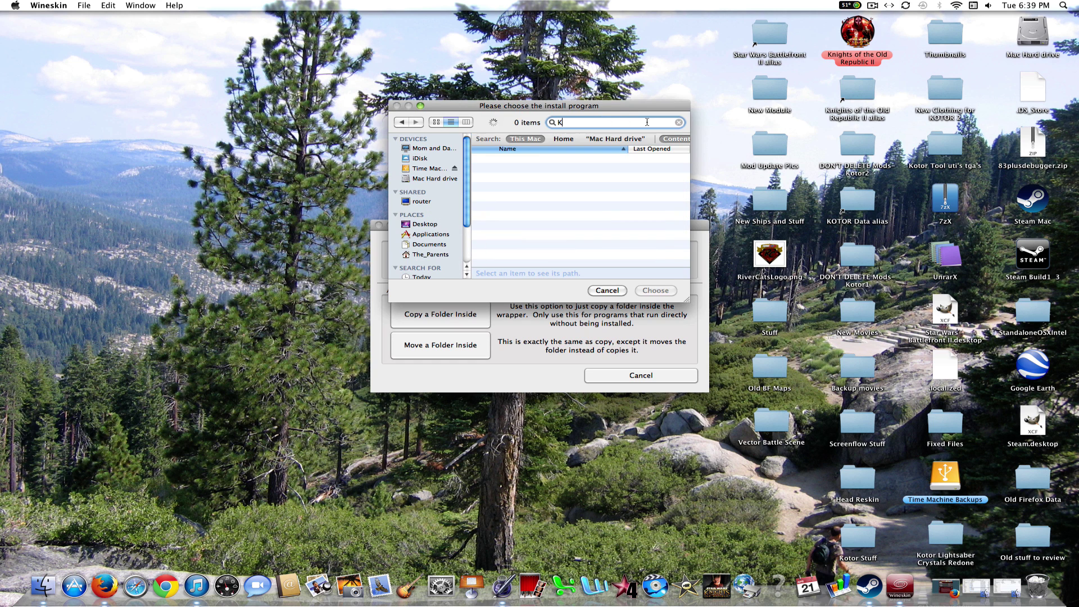
{"action": "key", "text": "BackSpace"}
{"action": "type", "text": "kse"}
{"action": "double_click", "coordinate": [528, 158]}
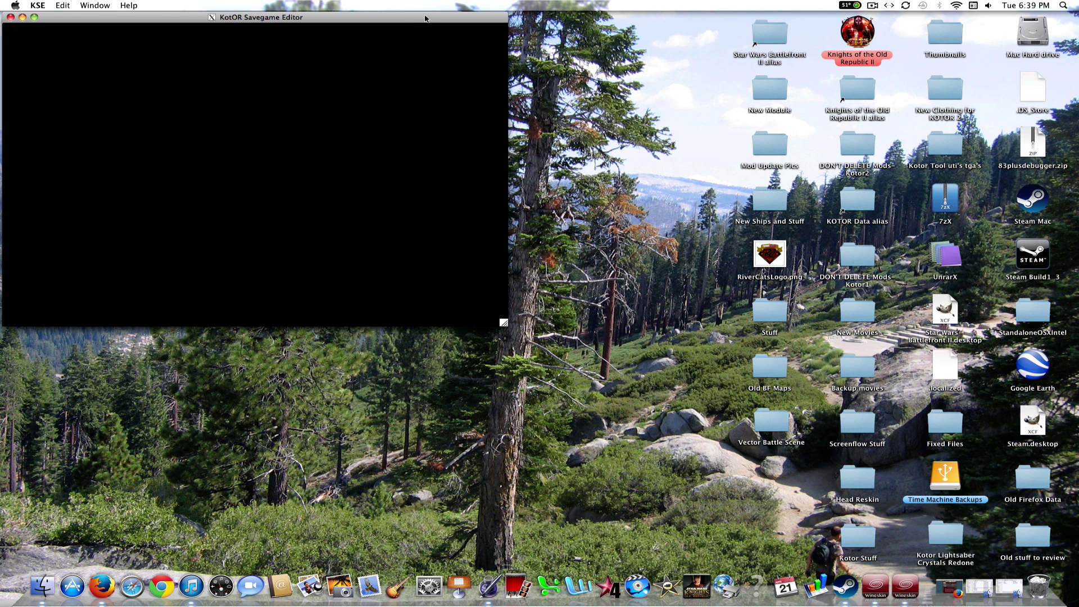
{"action": "left_click_drag", "start_coordinate": [428, 21], "coordinate": [641, 174]}
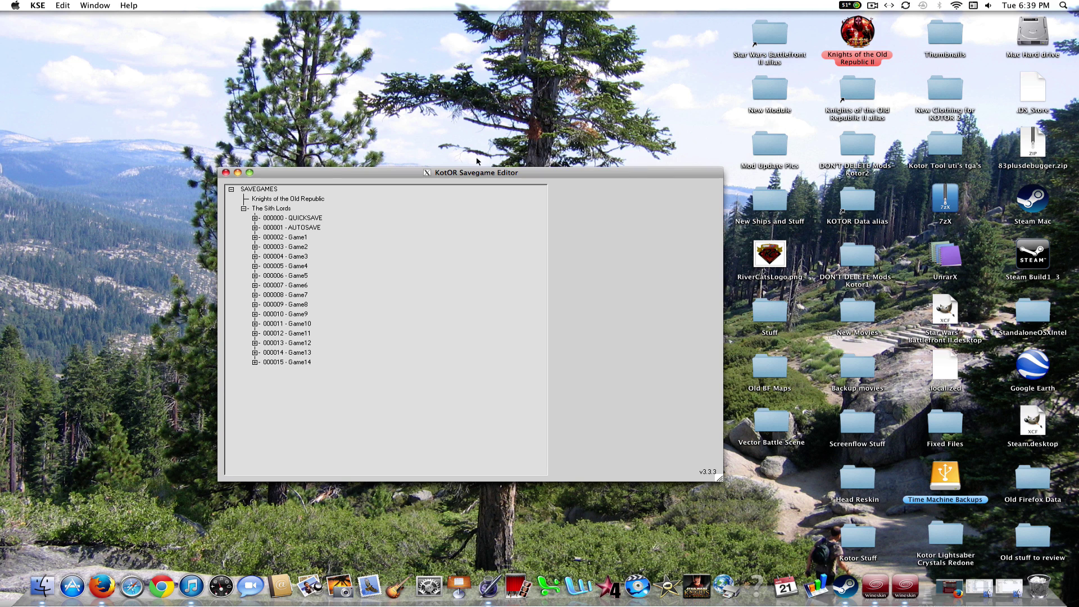
Collapse The Sith Lords and check the path option for Knights of the Old Republic, dismissing it without a change.
{"action": "left_click", "coordinate": [243, 208]}
{"action": "right_click", "coordinate": [271, 203]}
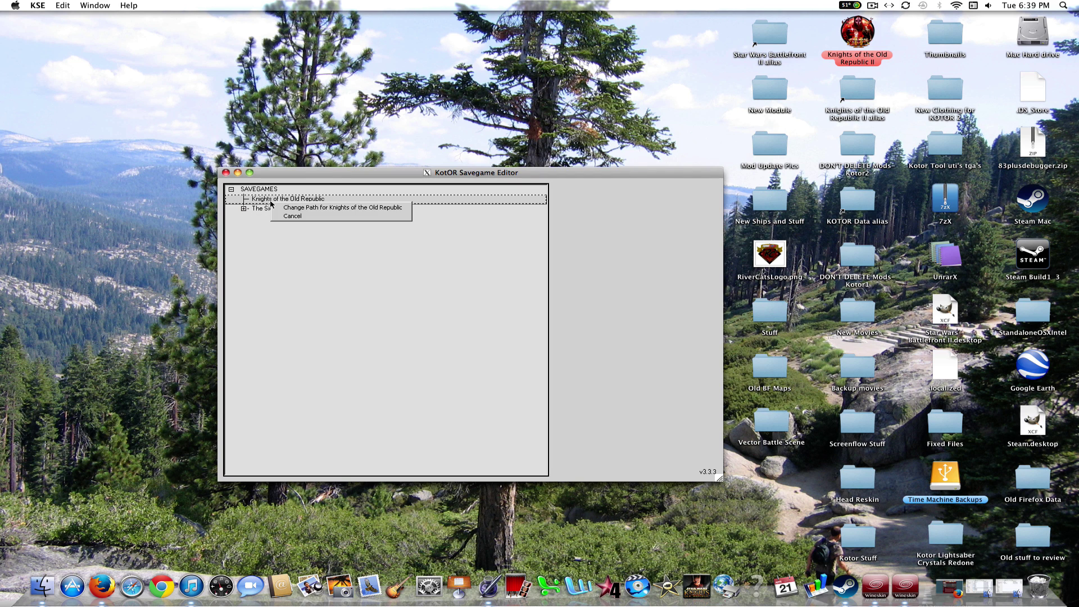
{"action": "left_click", "coordinate": [458, 314]}
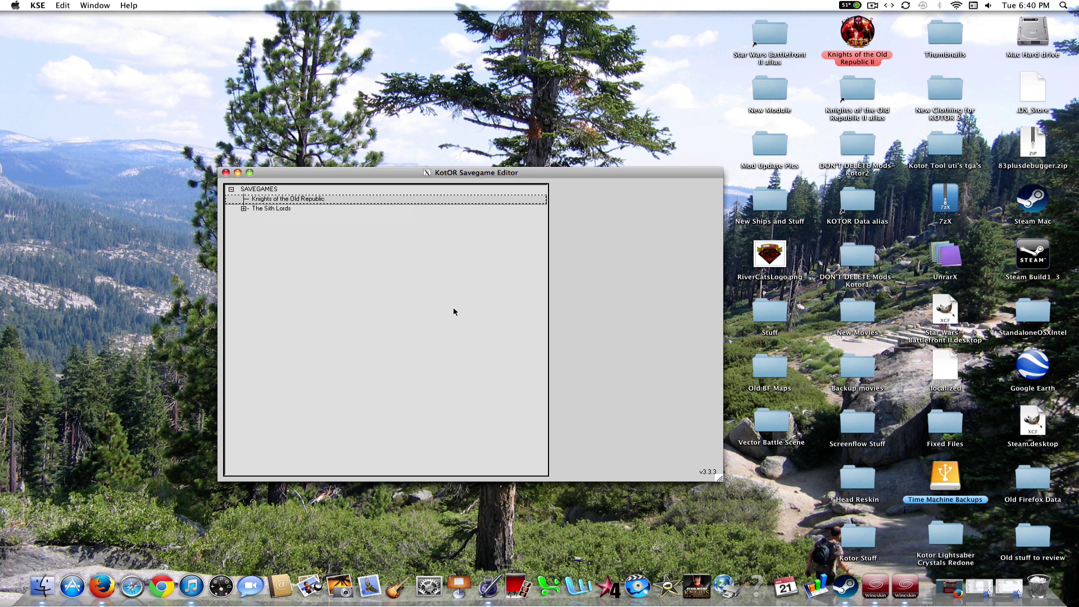